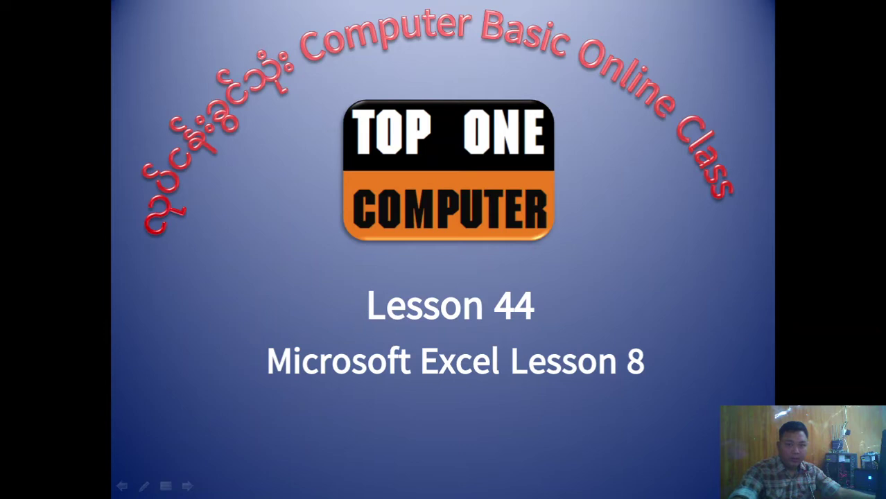
Advance the slideshow to the COVID-19, flu and cold symptom table slide, then end the show.
{"action": "right_click", "coordinate": [219, 167]}
{"action": "left_click", "coordinate": [223, 172]}
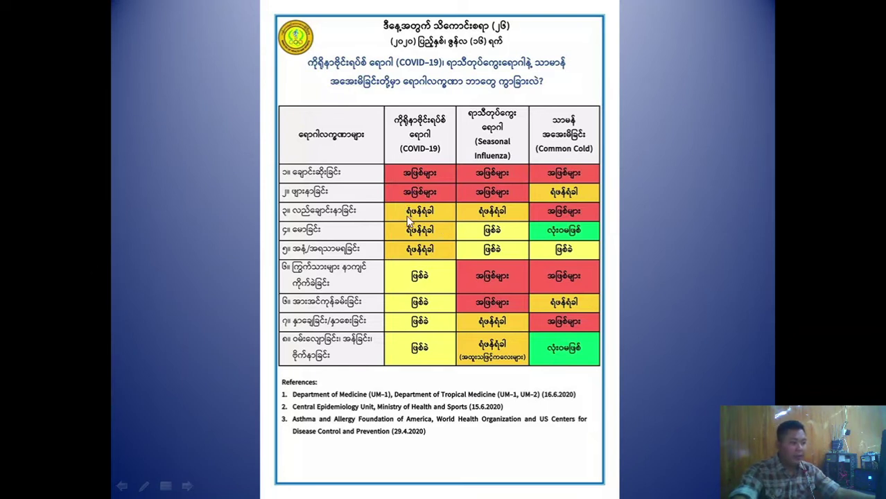
{"action": "right_click", "coordinate": [383, 201]}
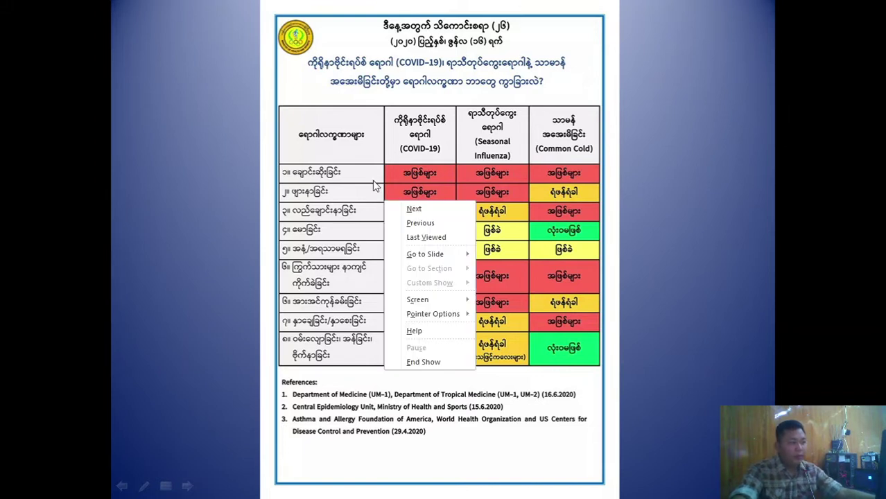
{"action": "left_click", "coordinate": [703, 125]}
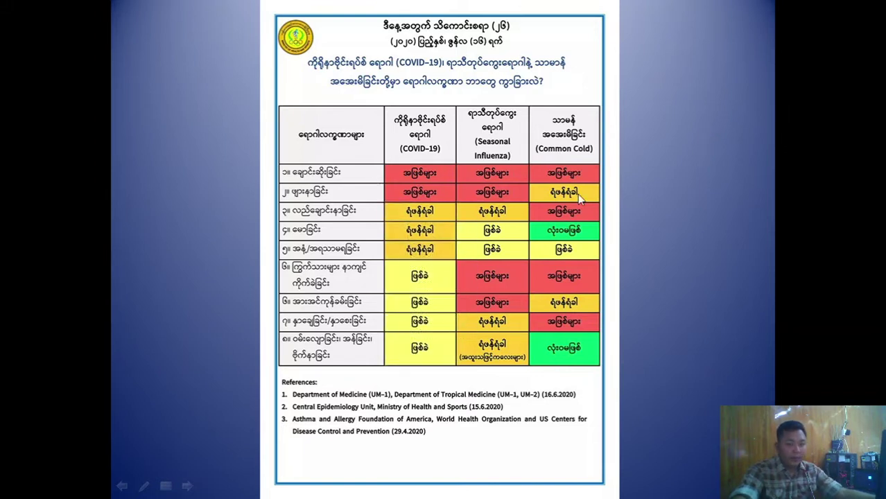
{"action": "right_click", "coordinate": [560, 200]}
{"action": "left_click", "coordinate": [612, 368]}
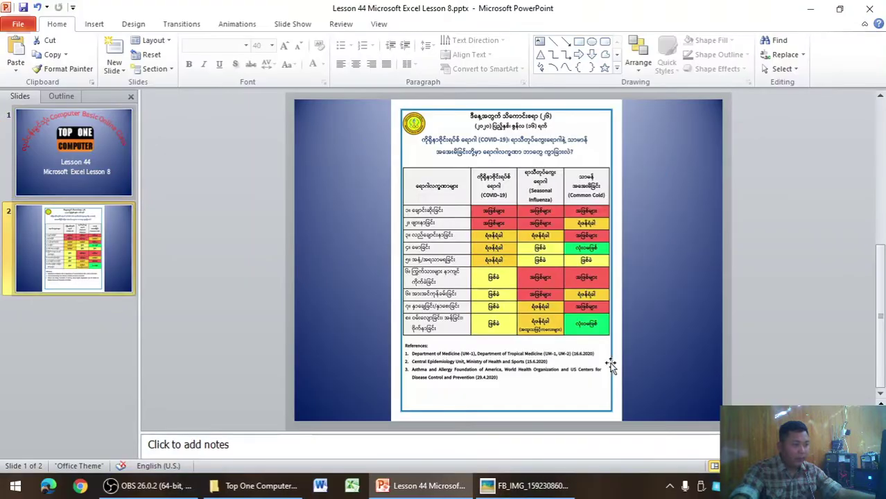
Save and close PowerPoint, returning to the class files folder window.
{"action": "left_click", "coordinate": [869, 9]}
{"action": "left_click", "coordinate": [389, 263]}
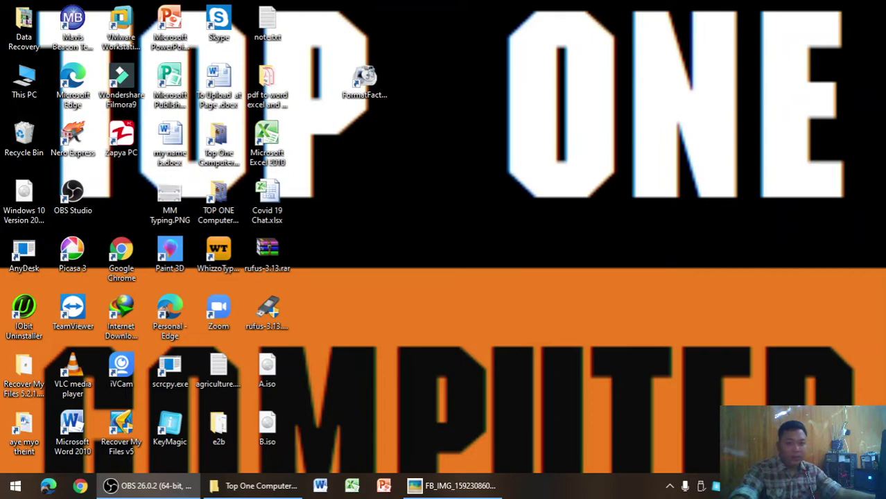
{"action": "left_click", "coordinate": [276, 491]}
{"action": "scroll", "coordinate": [344, 280], "scroll_direction": "up", "scroll_amount": 3}
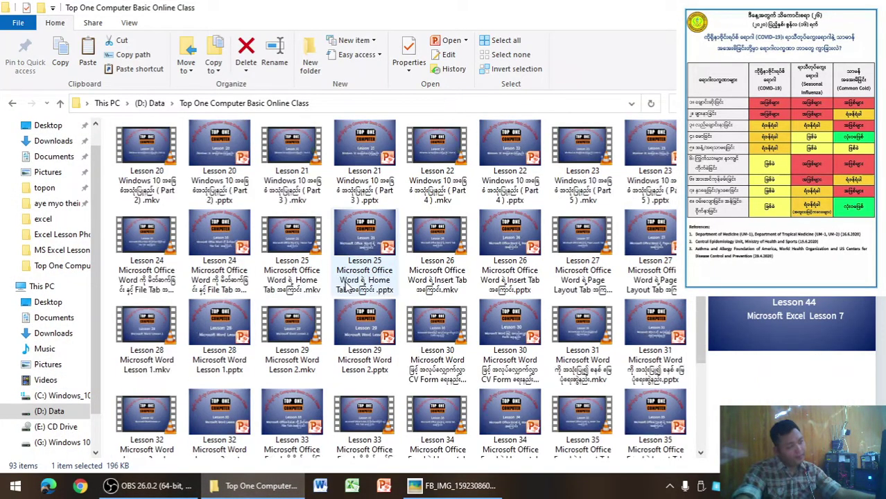
{"action": "scroll", "coordinate": [345, 281], "scroll_direction": "up", "scroll_amount": 10}
Create a new Excel worksheet named MS Excel Lesson 8 in the MS Excel Lesson folder and open it.
{"action": "double_click", "coordinate": [244, 139]}
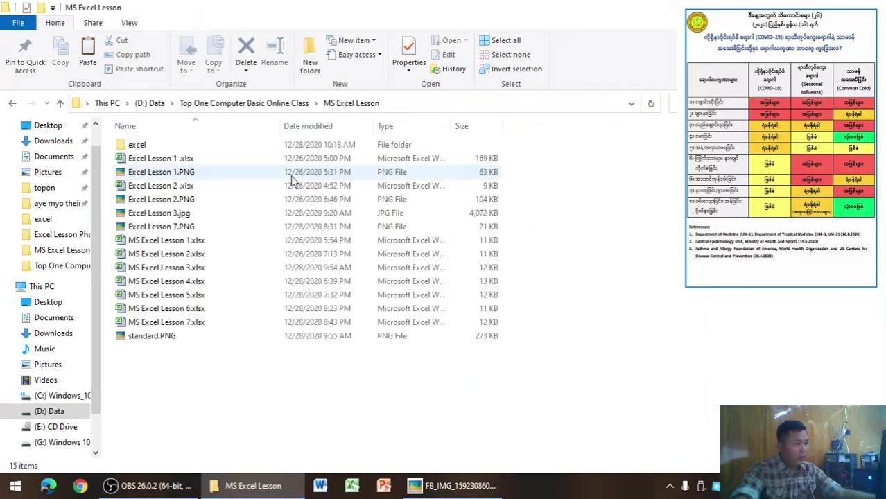
{"action": "right_click", "coordinate": [264, 369]}
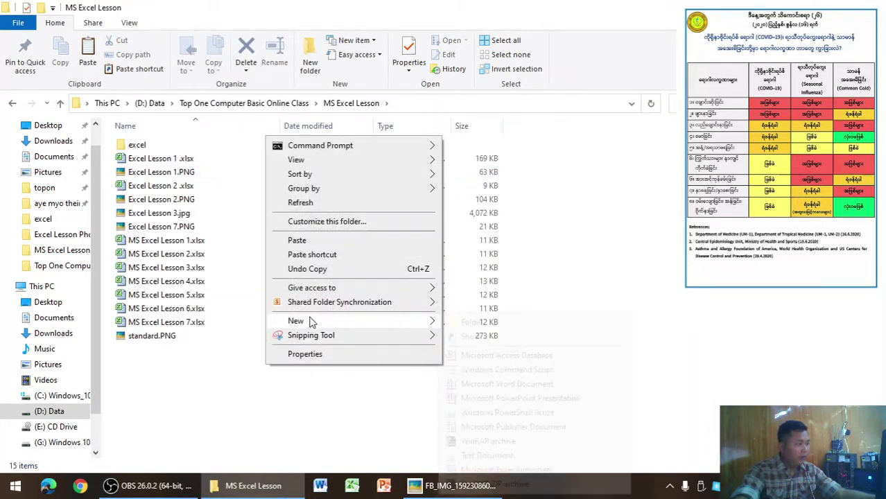
{"action": "mouse_move", "coordinate": [310, 321]}
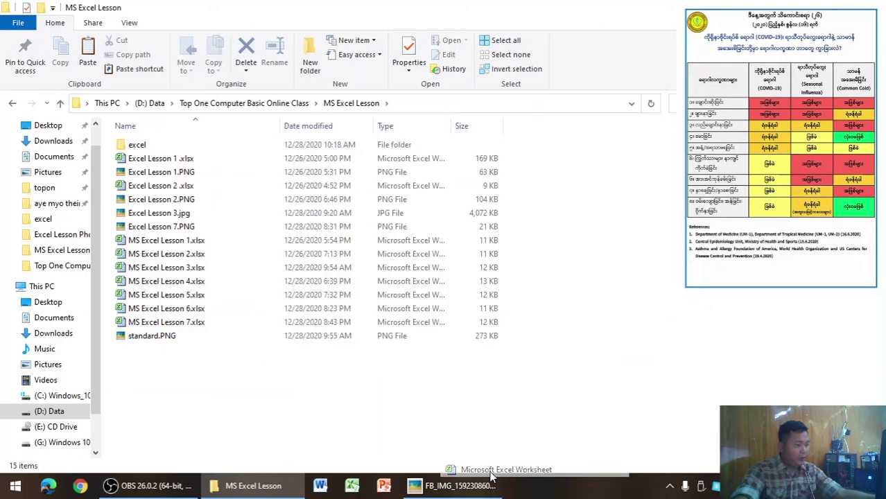
{"action": "left_click", "coordinate": [497, 470]}
{"action": "type", "text": "MS W"}
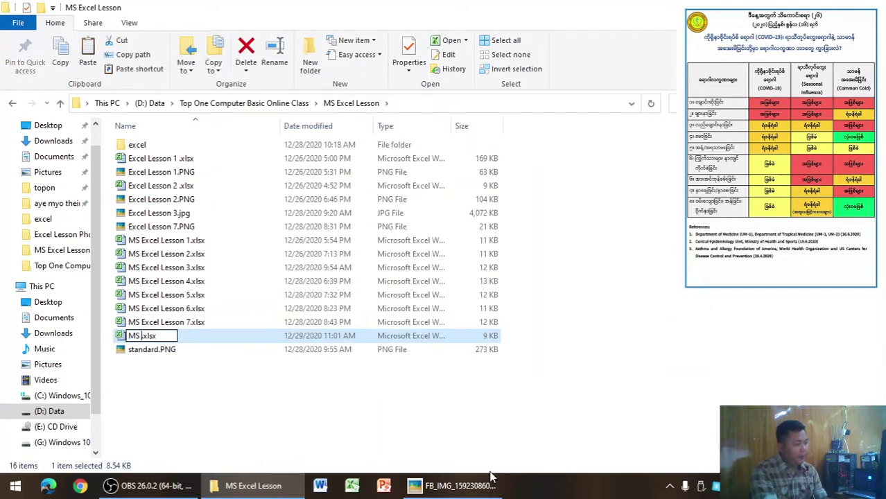
{"action": "type", "text": "Excel Less"}
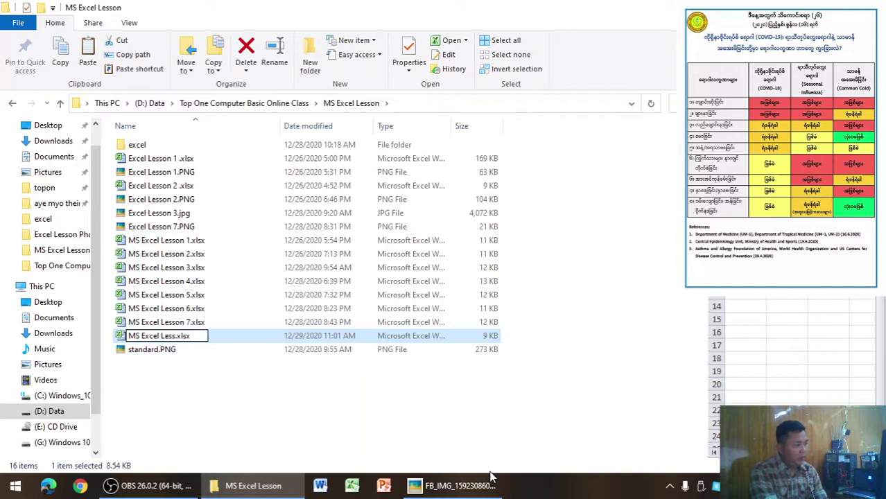
{"action": "type", "text": "8"}
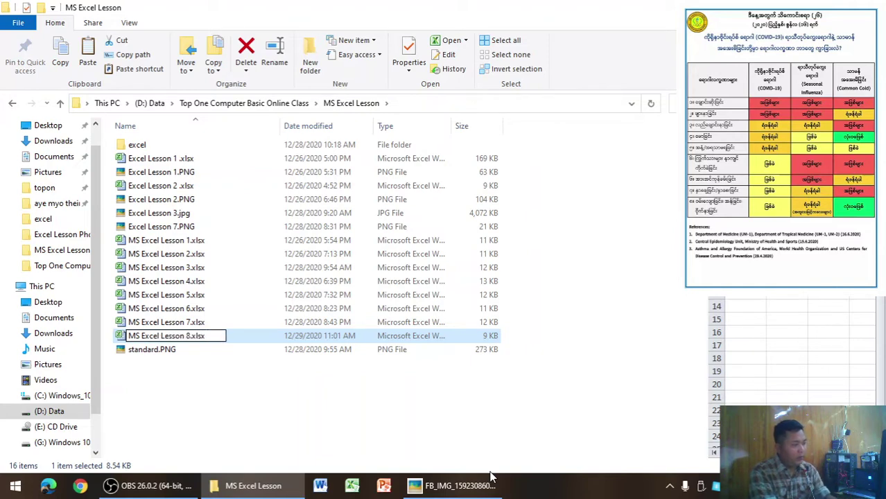
{"action": "key", "text": "Return"}
{"action": "key", "text": "Return"}
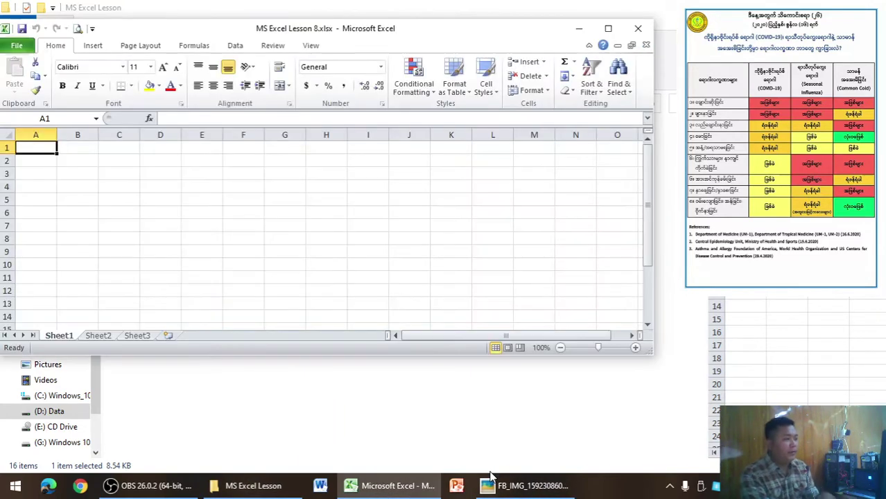
Maximize Excel and check the COVID chart reference picture.
{"action": "left_click", "coordinate": [608, 29]}
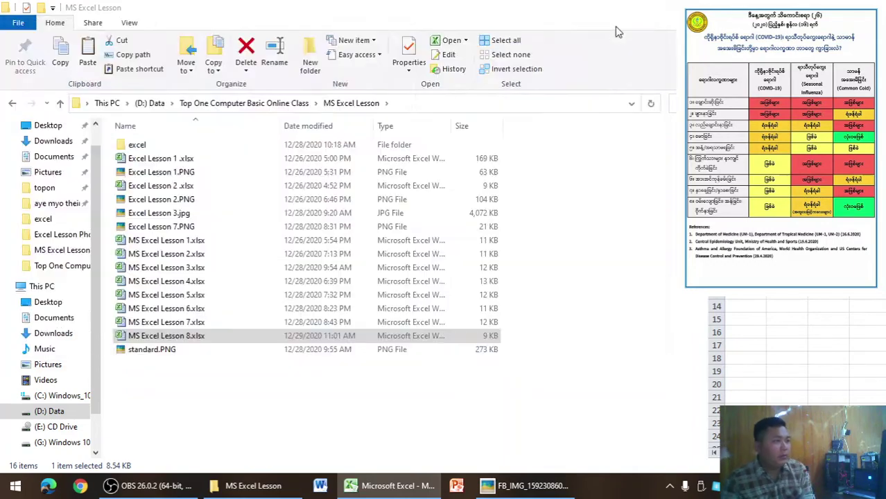
{"action": "left_click", "coordinate": [534, 488]}
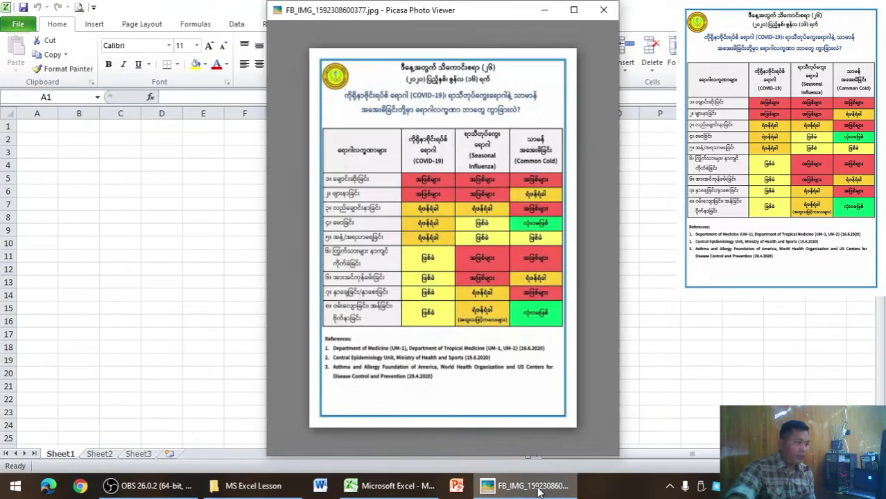
{"action": "left_click", "coordinate": [535, 489]}
{"action": "left_click", "coordinate": [537, 489]}
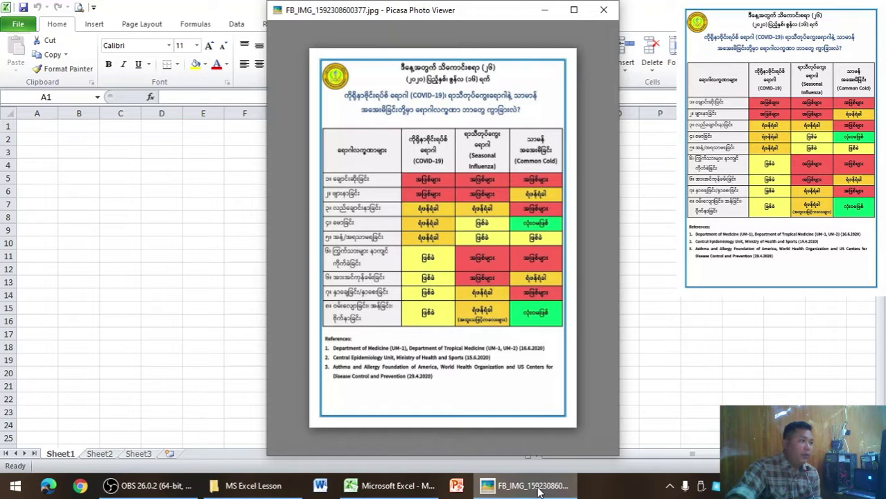
{"action": "mouse_move", "coordinate": [294, 169]}
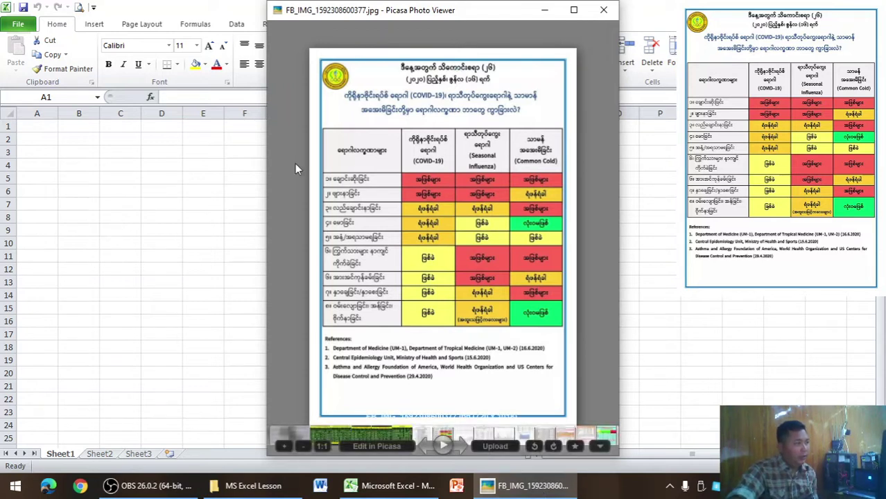
{"action": "left_click", "coordinate": [33, 179]}
Set the page margins to Narrow and the paper size to A4.
{"action": "left_click", "coordinate": [130, 28]}
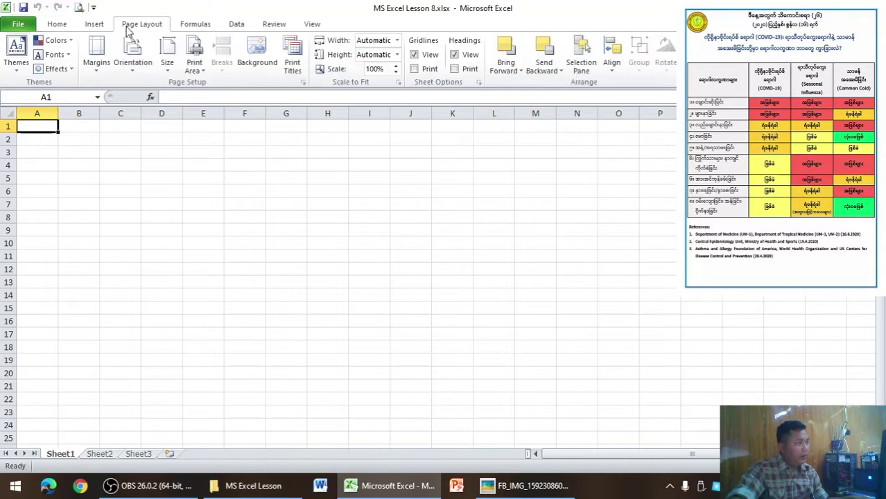
{"action": "left_click", "coordinate": [97, 62]}
{"action": "left_click", "coordinate": [116, 236]}
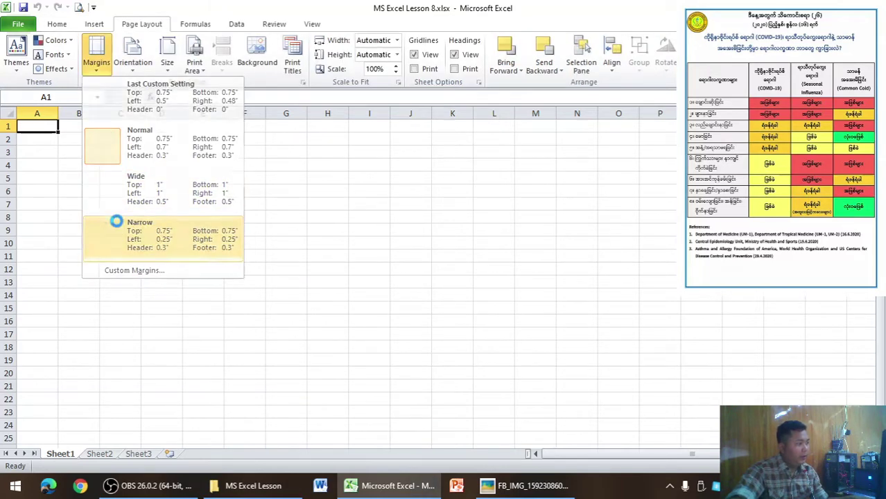
{"action": "left_click", "coordinate": [108, 60]}
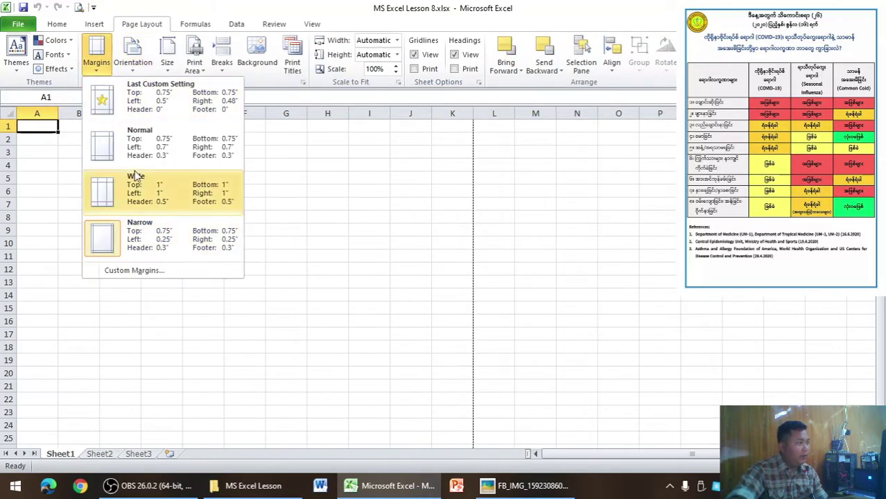
{"action": "left_click", "coordinate": [136, 60]}
{"action": "left_click", "coordinate": [167, 60]}
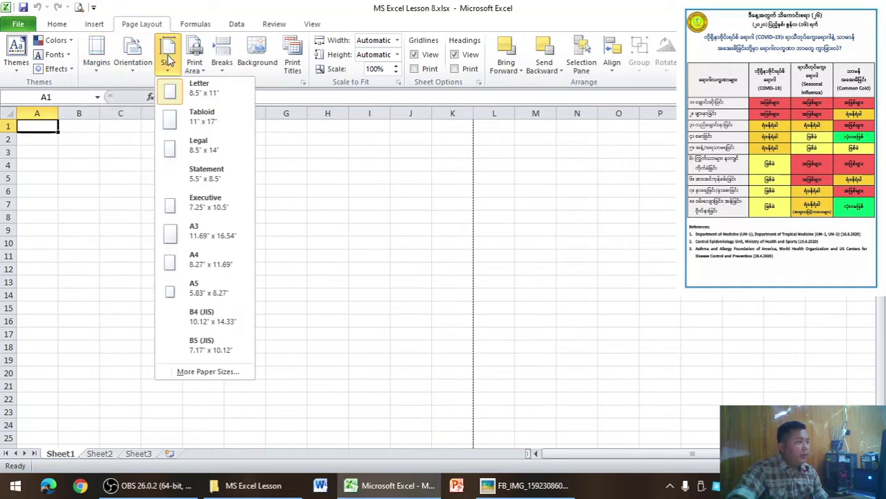
{"action": "left_click", "coordinate": [214, 251]}
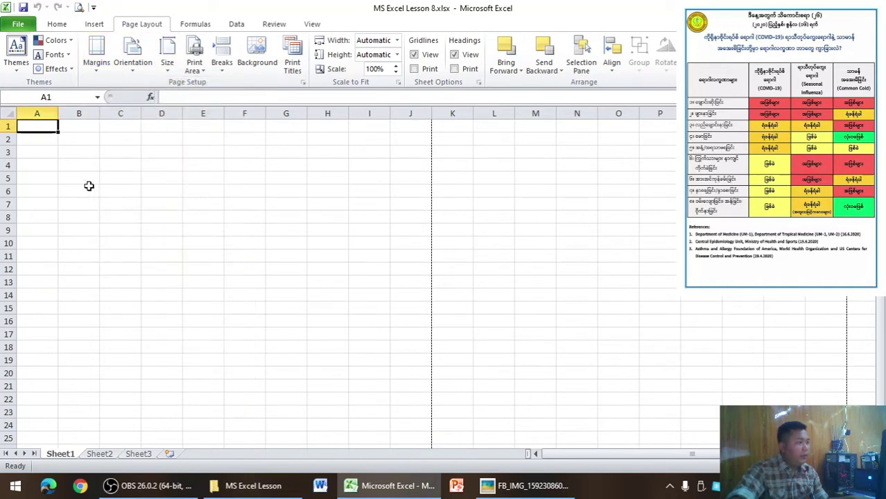
Select cells A5:D14 as the table area, comparing against the reference chart.
{"action": "left_click", "coordinate": [50, 180]}
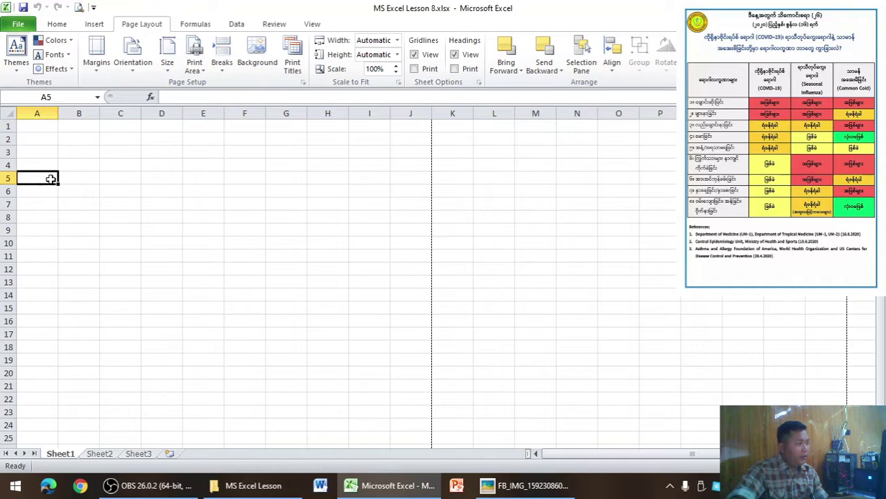
{"action": "key", "text": "alt+Tab"}
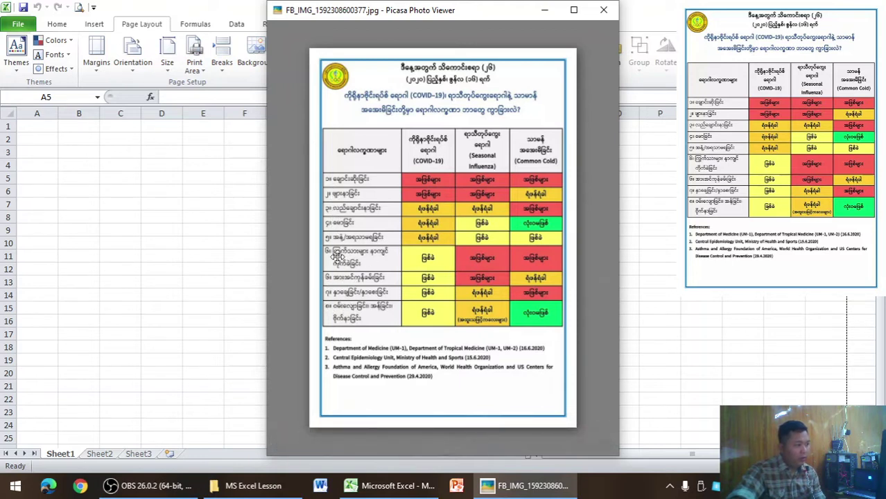
{"action": "left_click", "coordinate": [47, 177]}
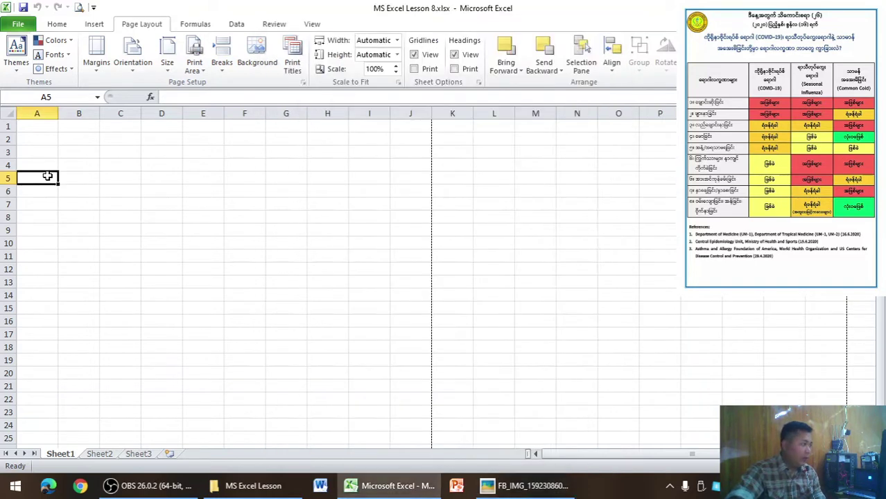
{"action": "left_click_drag", "start_coordinate": [47, 177], "coordinate": [47, 297]}
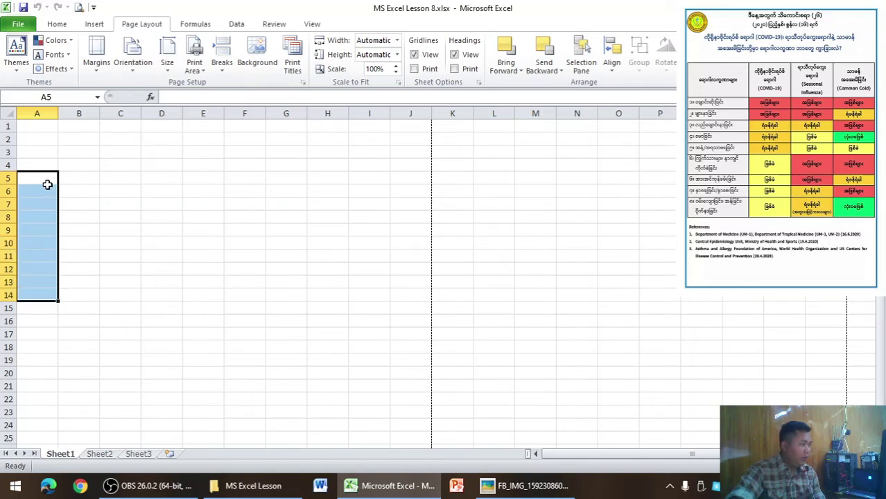
{"action": "mouse_move", "coordinate": [47, 181]}
{"action": "left_mouse_down"}
{"action": "mouse_move", "coordinate": [121, 293]}
{"action": "mouse_move", "coordinate": [151, 296]}
{"action": "left_mouse_up"}
{"action": "key", "text": "alt+Tab"}
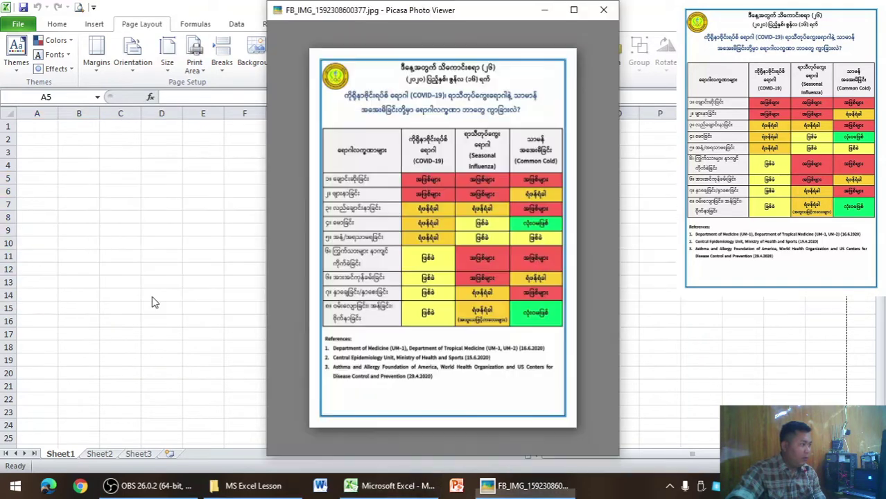
{"action": "key", "text": "alt+Tab"}
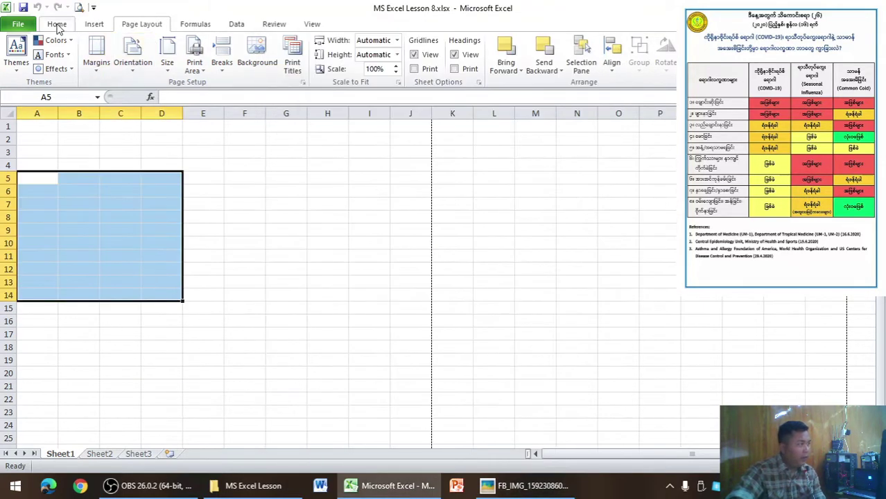
Apply All Borders to cells A5:D14.
{"action": "left_click", "coordinate": [57, 24]}
{"action": "left_click", "coordinate": [177, 64]}
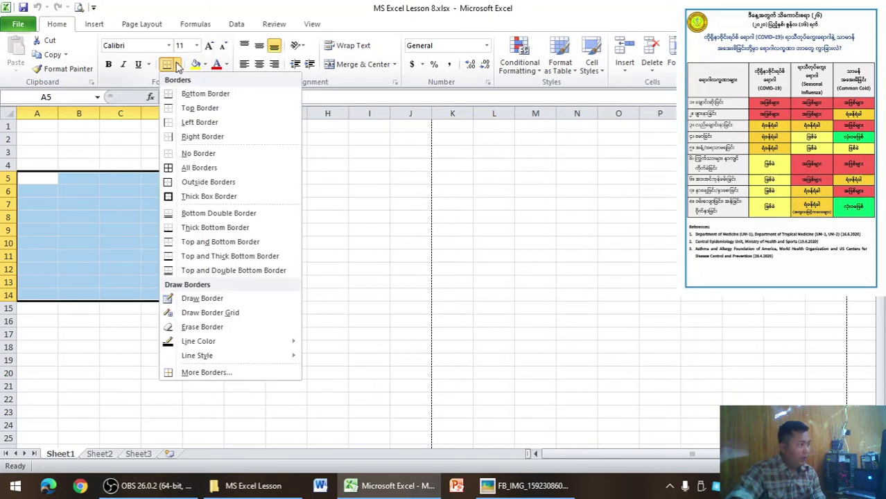
{"action": "left_click", "coordinate": [186, 168]}
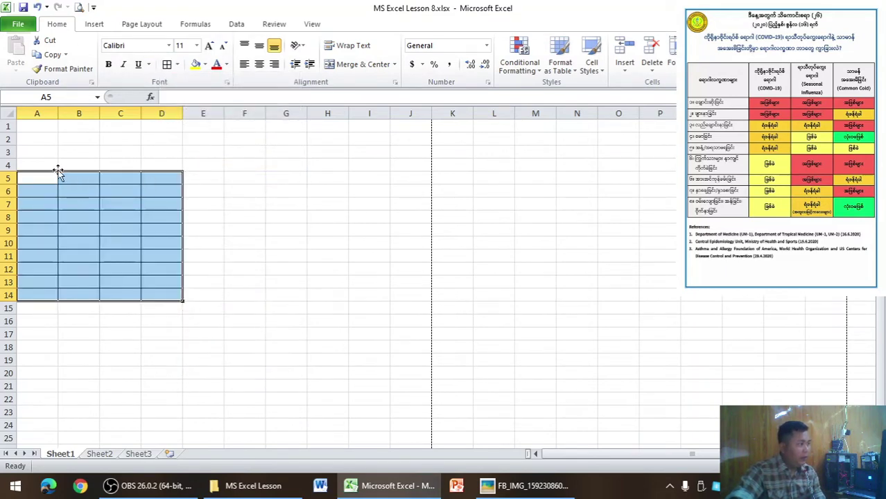
{"action": "key", "text": "alt+Tab"}
{"action": "key", "text": "alt+Tab"}
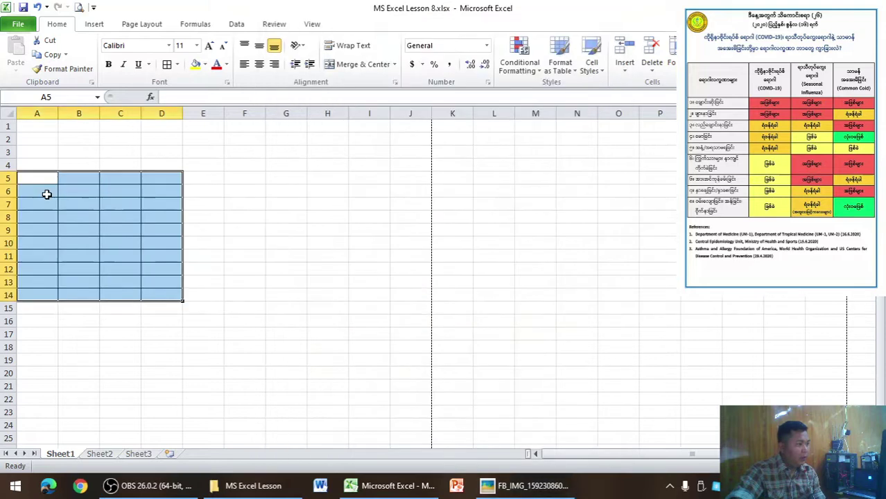
Make header row 5 taller (47.25) and set the whole sheet's font to Pyidaungsu.
{"action": "left_click_drag", "start_coordinate": [10, 184], "coordinate": [11, 213]}
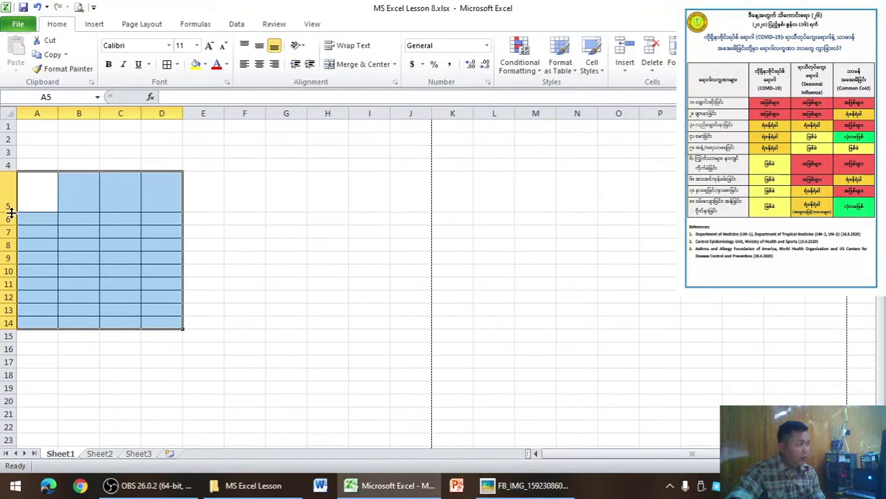
{"action": "key", "text": "alt+Tab"}
{"action": "key", "text": "alt+Tab"}
{"action": "left_click", "coordinate": [10, 114]}
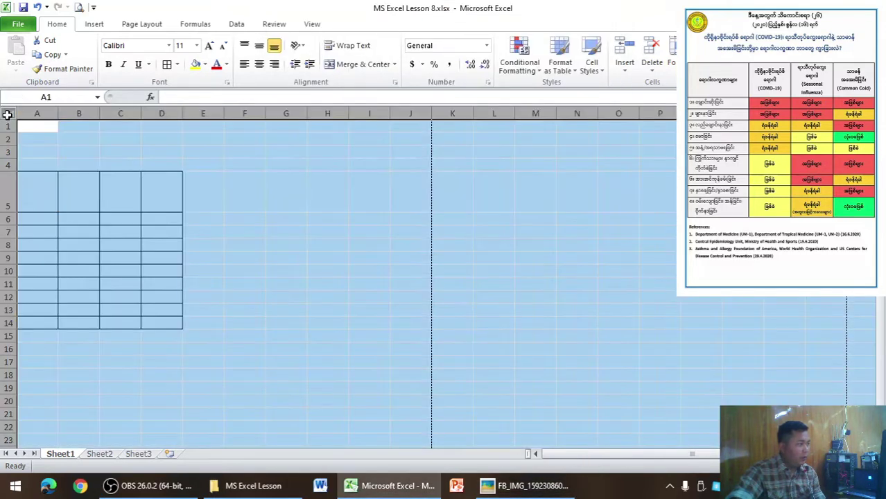
{"action": "left_click", "coordinate": [169, 47]}
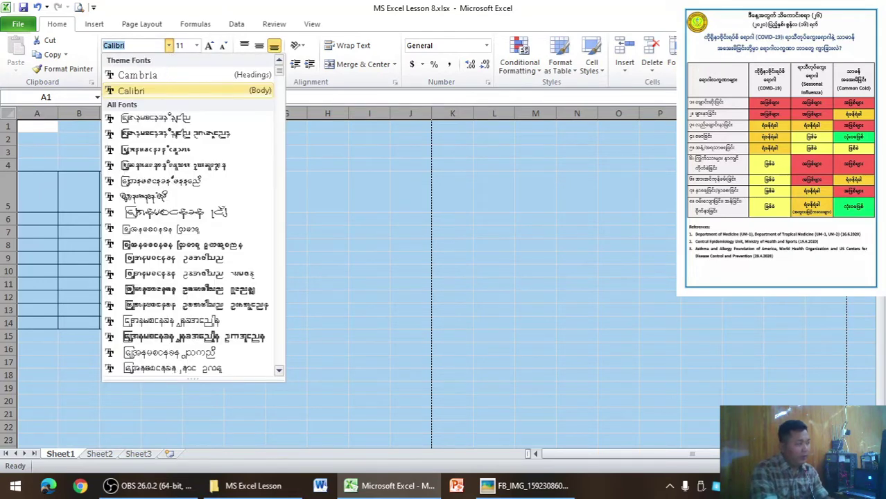
{"action": "type", "text": "Pyidaungsu"}
{"action": "key", "text": "Return"}
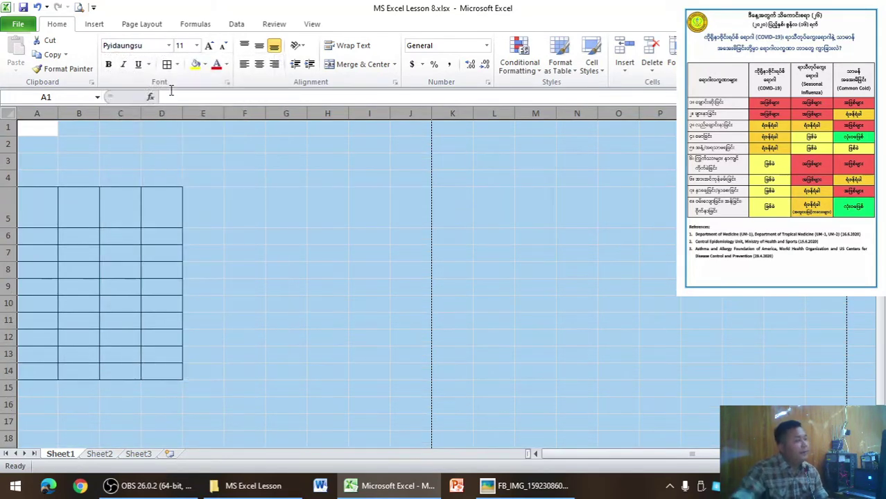
{"action": "key", "text": "alt+Tab"}
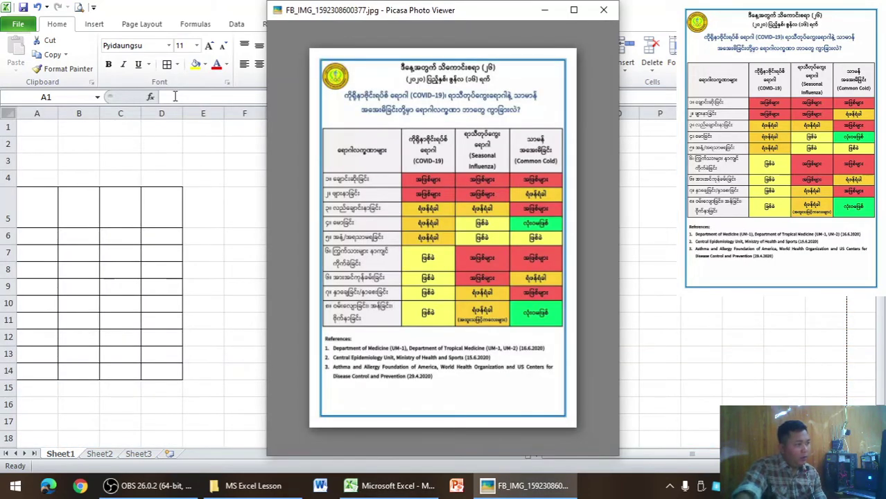
{"action": "key", "text": "alt+Tab"}
{"action": "key", "text": "alt+Tab"}
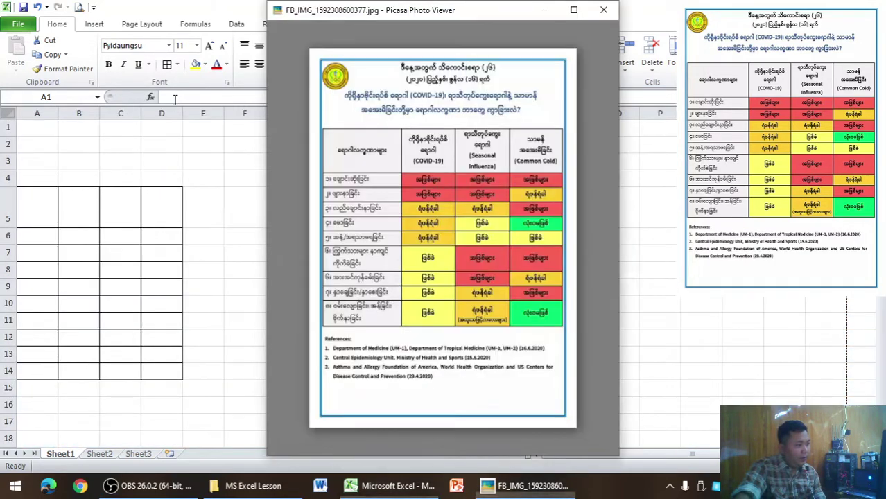
{"action": "key", "text": "alt+Tab"}
Widen column A and select cell A5 for the heading.
{"action": "mouse_move", "coordinate": [78, 113]}
{"action": "left_mouse_down"}
{"action": "mouse_move", "coordinate": [127, 114]}
{"action": "mouse_move", "coordinate": [118, 116]}
{"action": "left_mouse_up"}
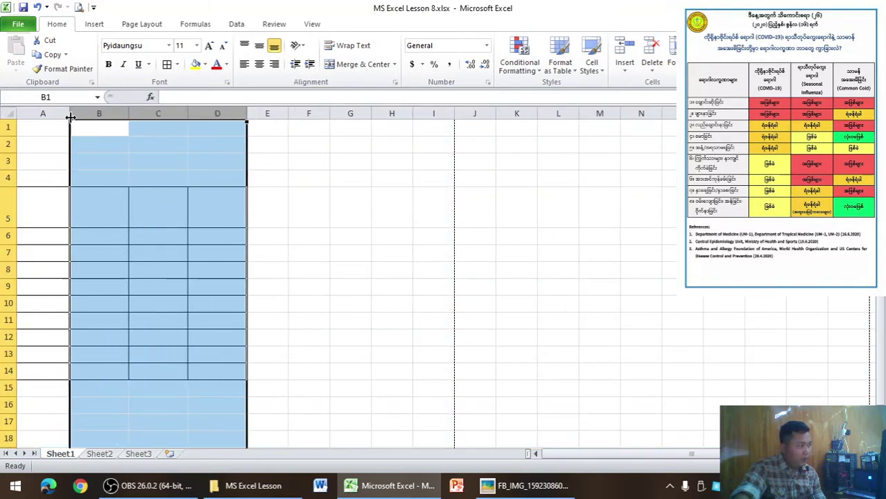
{"action": "left_click_drag", "start_coordinate": [59, 114], "coordinate": [71, 114]}
{"action": "left_click", "coordinate": [54, 203]}
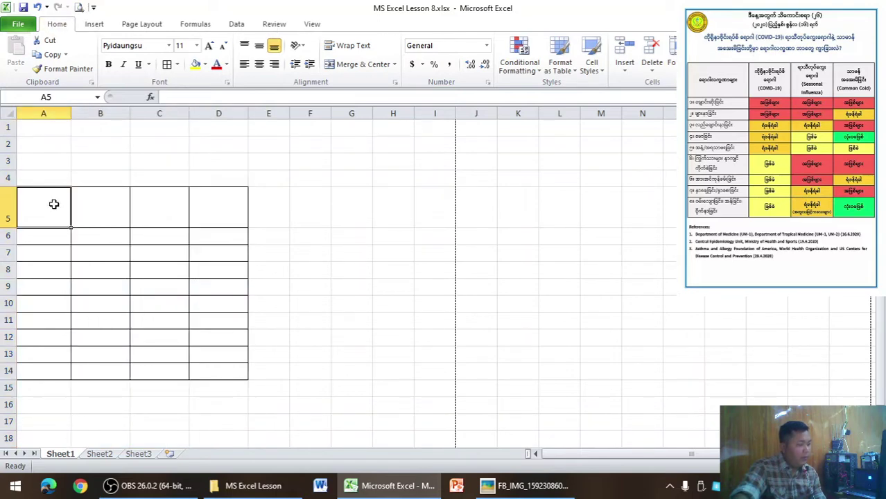
{"action": "key", "text": "alt+Tab"}
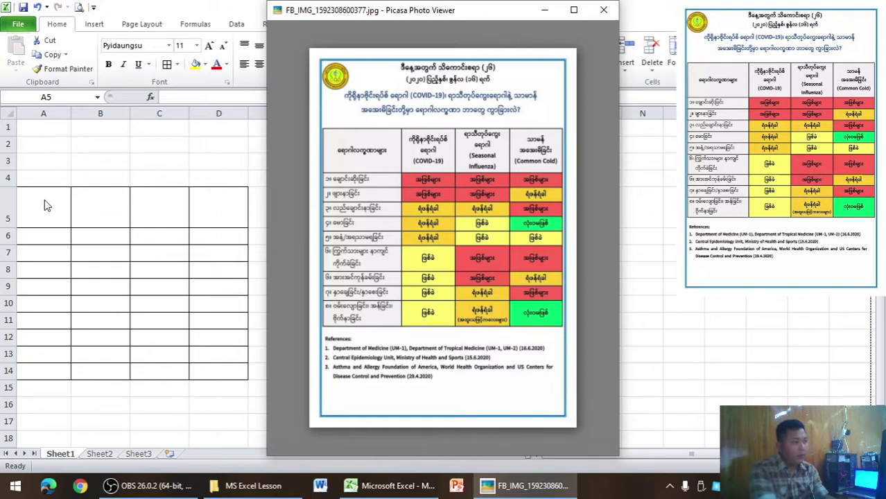
{"action": "key", "text": "alt+Tab"}
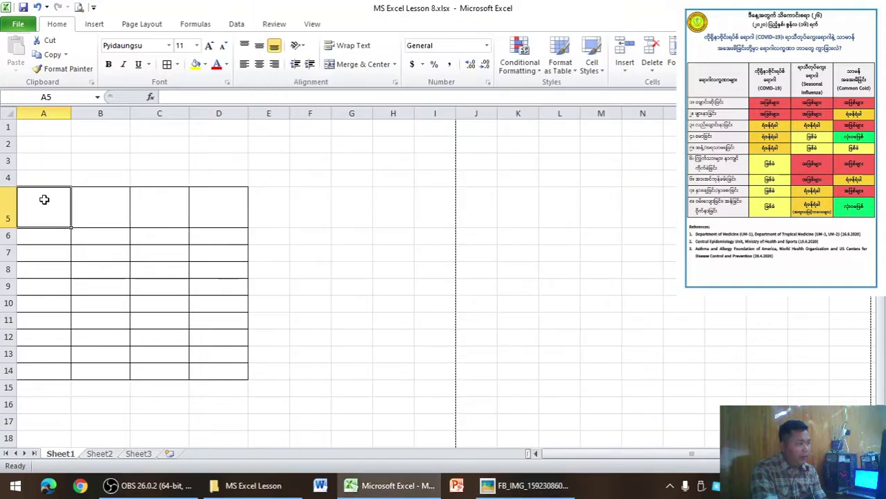
Switch to the Myanmar keyboard and start the A5 heading, opening the keyboard layout image for reference.
{"action": "type", "text": "a&"}
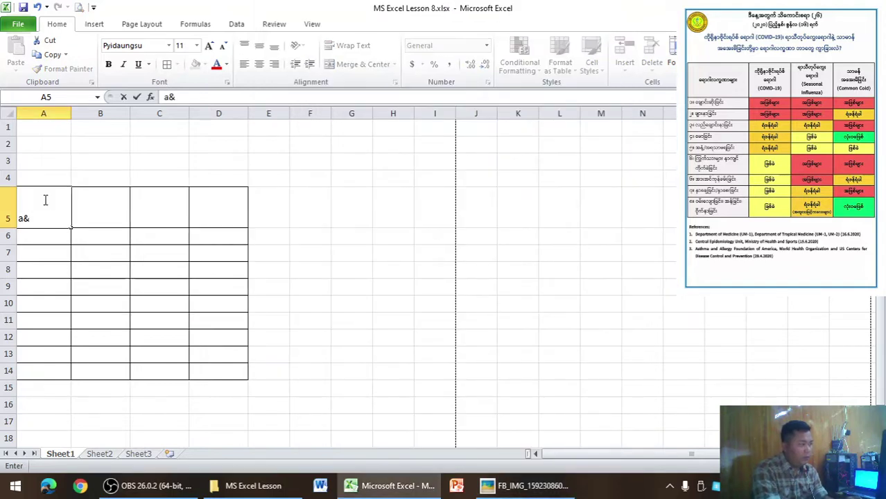
{"action": "key", "text": "BackSpace"}
{"action": "key", "text": "BackSpace"}
{"action": "key", "text": "ctrl+shift"}
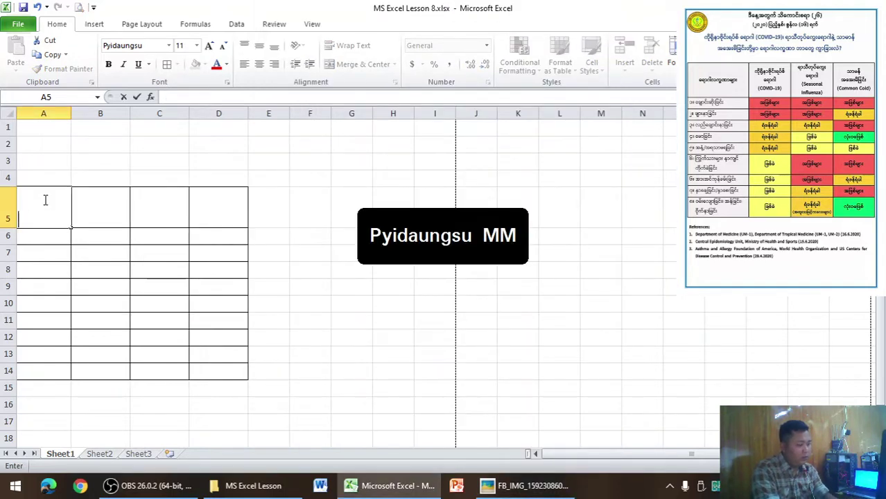
{"action": "type", "text": "ောဂ"}
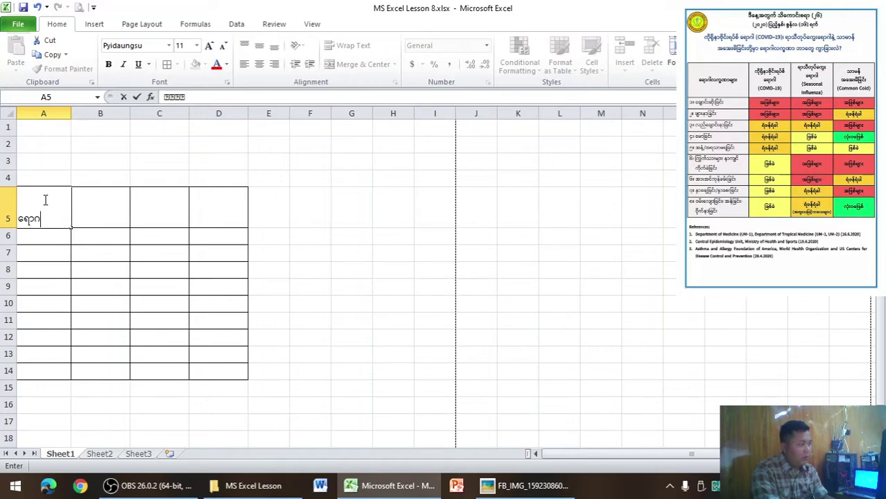
{"action": "type", "text": "ါလက္ခ"}
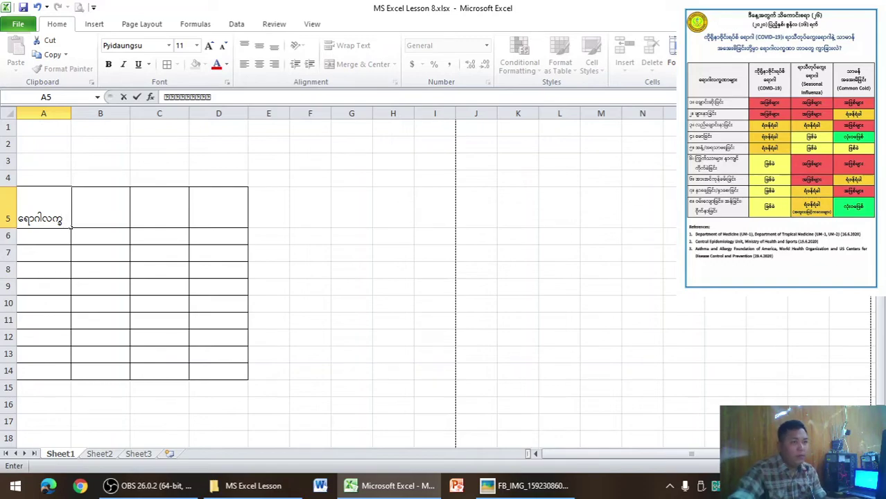
{"action": "left_click", "coordinate": [818, 7]}
{"action": "left_click", "coordinate": [604, 11]}
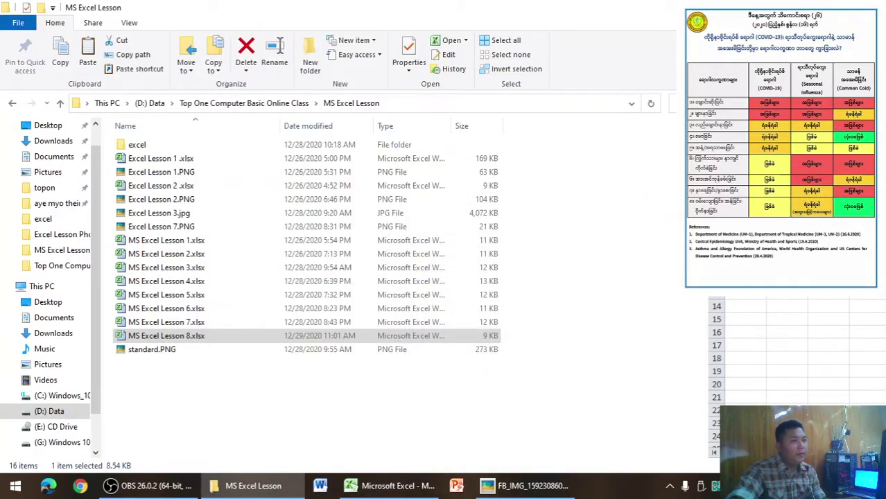
{"action": "left_click", "coordinate": [665, 8]}
{"action": "double_click", "coordinate": [166, 201]}
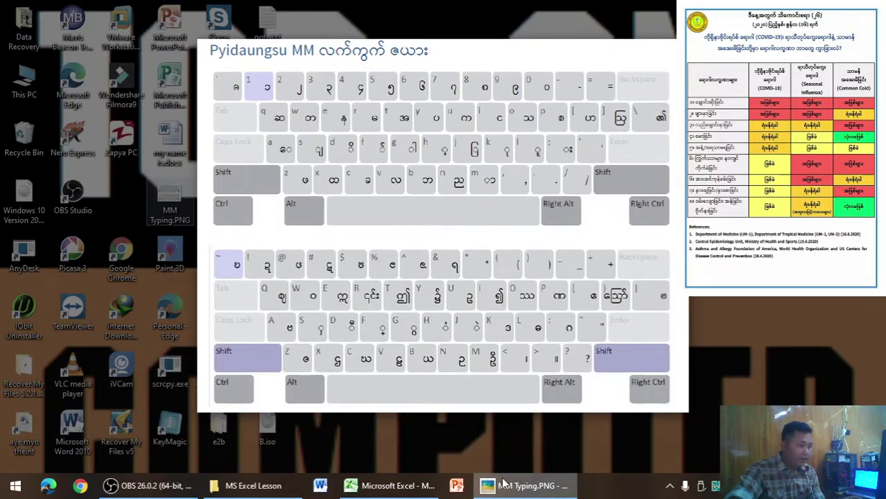
{"action": "left_click", "coordinate": [391, 485]}
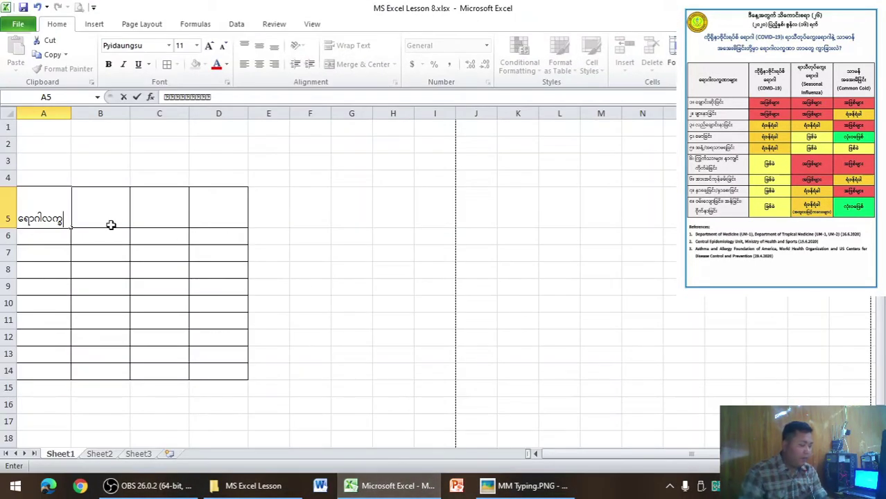
Finish the heading ရောဂါလက္ခဏာများ in A5 and widen column A to fit it.
{"action": "type", "text": "ဏာမျ"}
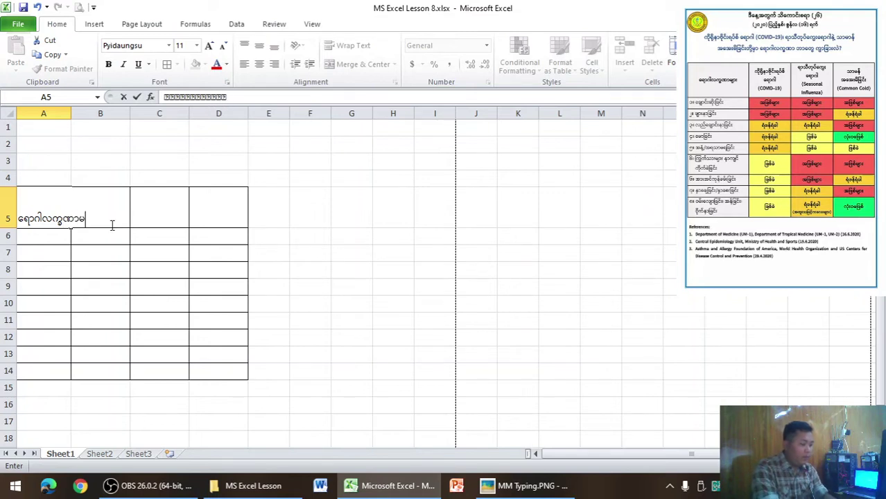
{"action": "type", "text": "ား"}
{"action": "left_click", "coordinate": [276, 143]}
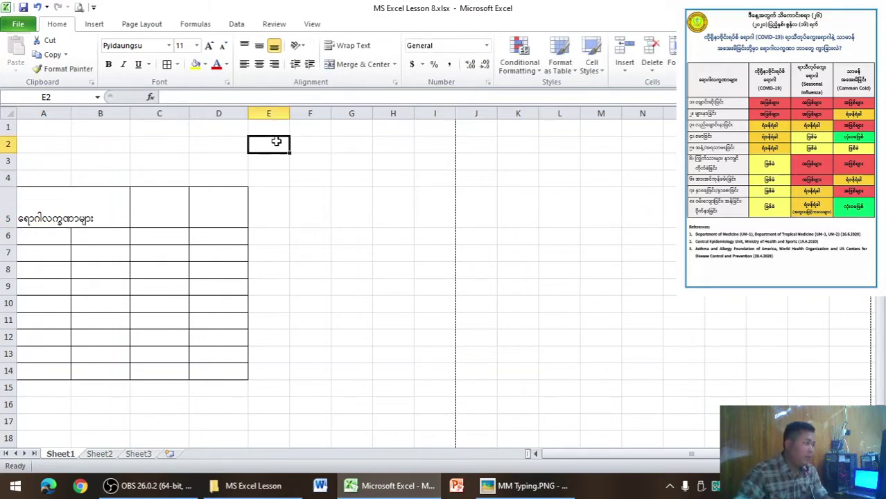
{"action": "left_click_drag", "start_coordinate": [69, 117], "coordinate": [95, 117]}
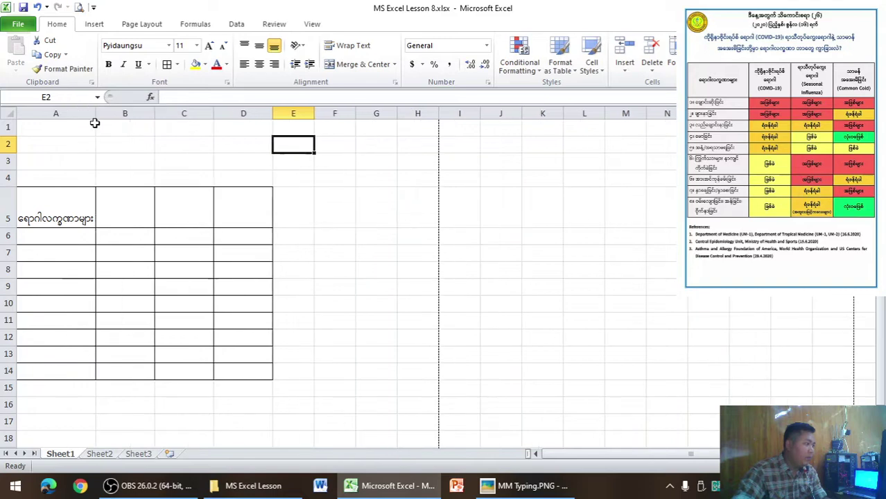
{"action": "left_click", "coordinate": [559, 496]}
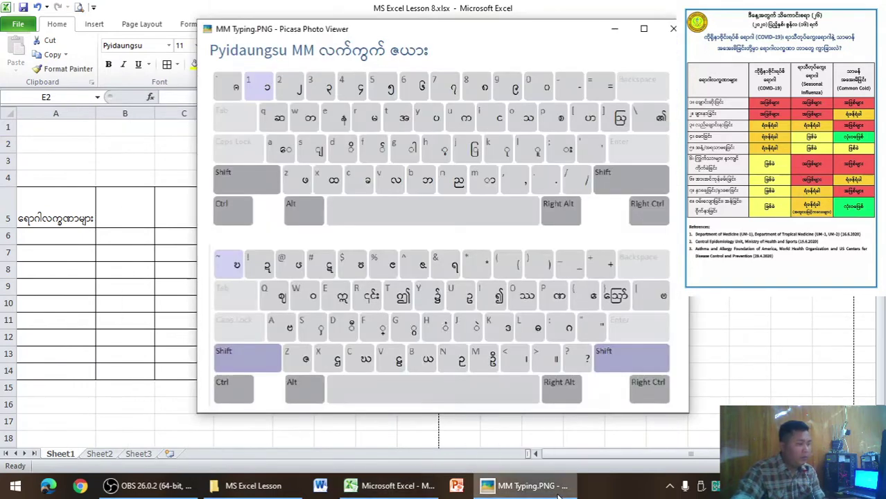
{"action": "left_click", "coordinate": [673, 28]}
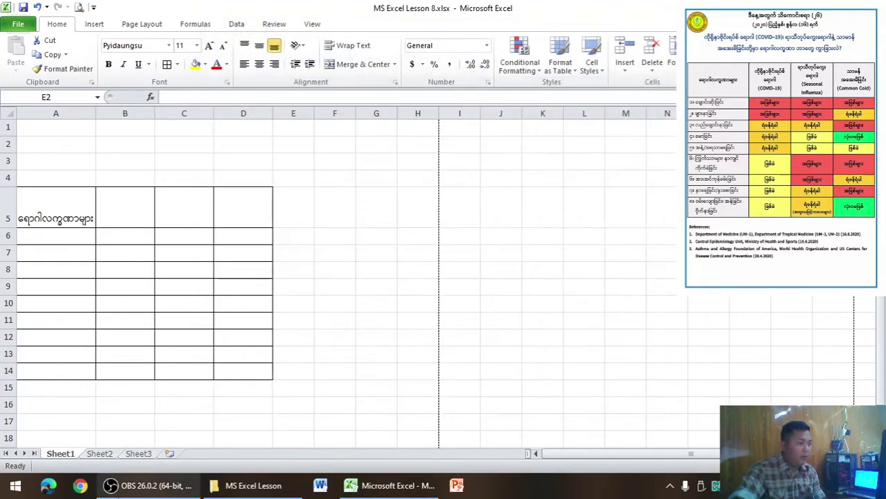
Browse to D:\Data\Daily Lessons Computer Basic\MS EXcel Lessons\Excel Lesson Photo and open the FB_IMG chart photo.
{"action": "left_click", "coordinate": [246, 489]}
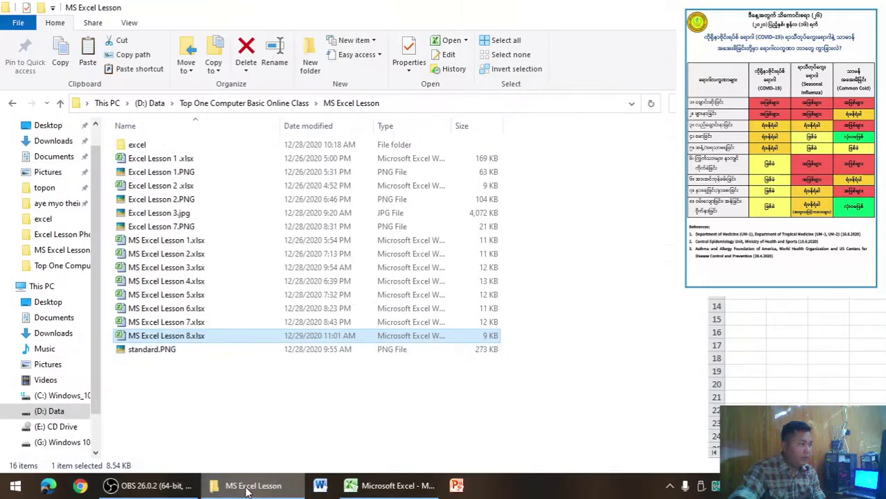
{"action": "double_click", "coordinate": [170, 145]}
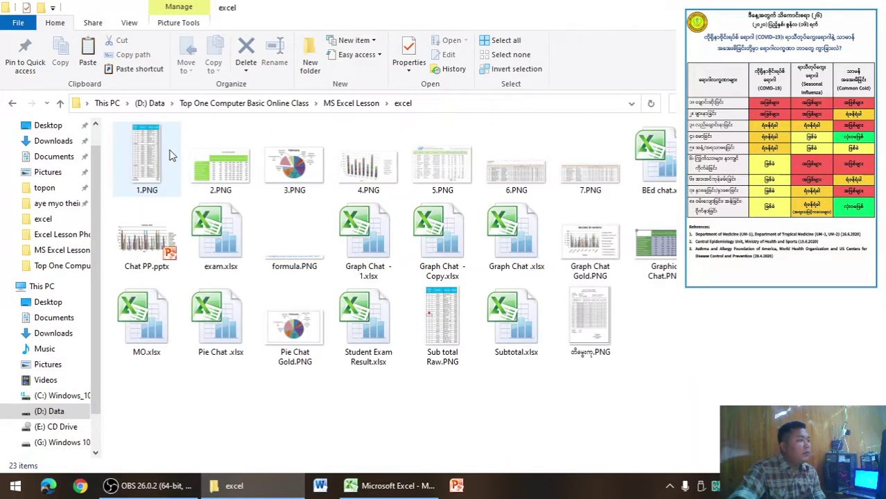
{"action": "left_click", "coordinate": [69, 411]}
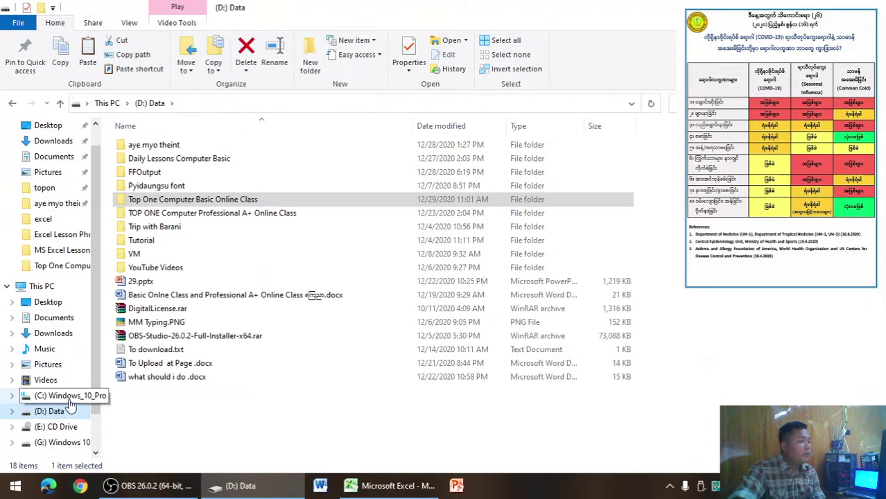
{"action": "double_click", "coordinate": [181, 159]}
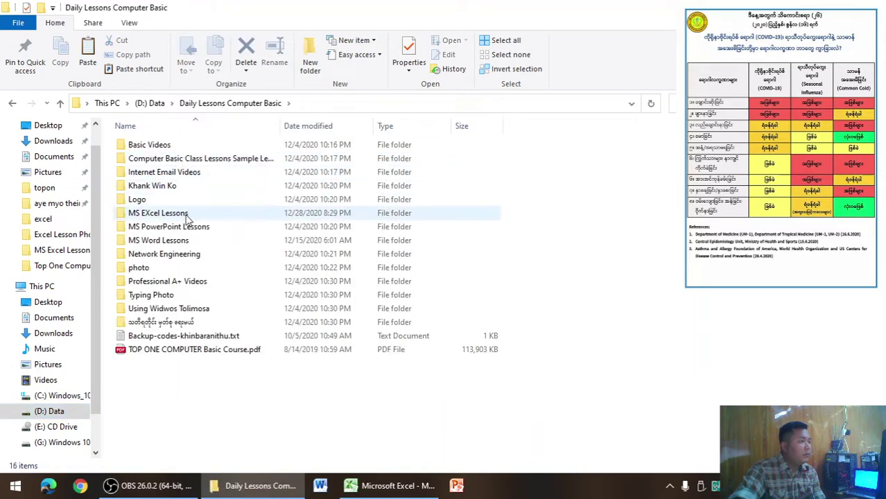
{"action": "left_click", "coordinate": [186, 224]}
{"action": "double_click", "coordinate": [186, 214]}
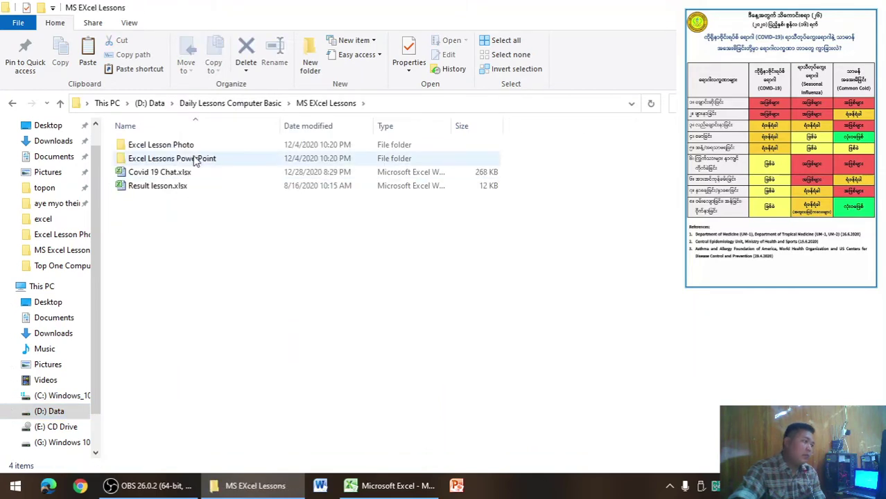
{"action": "double_click", "coordinate": [193, 145]}
{"action": "left_click", "coordinate": [596, 259]}
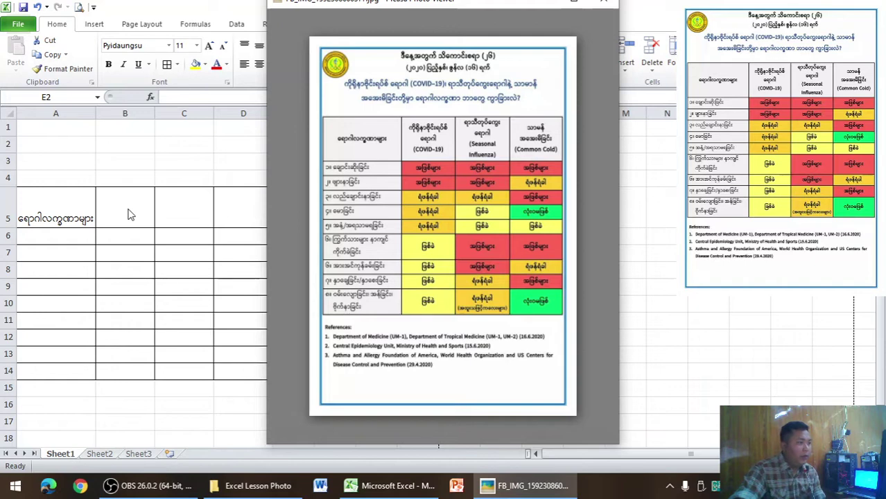
Switch back to English input and enter COVID 19 in cell B5.
{"action": "left_click", "coordinate": [127, 210]}
{"action": "left_click", "coordinate": [127, 209]}
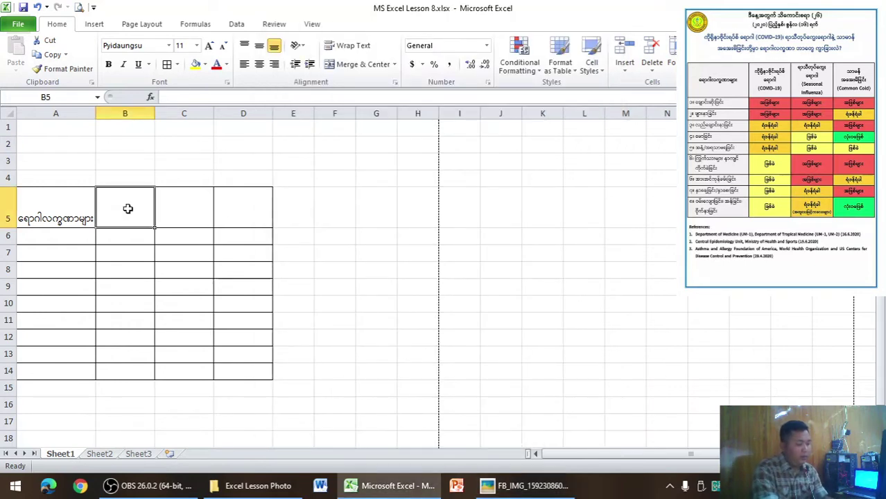
{"action": "key", "text": "ctrl+shift+space"}
{"action": "type", "text": "CO"}
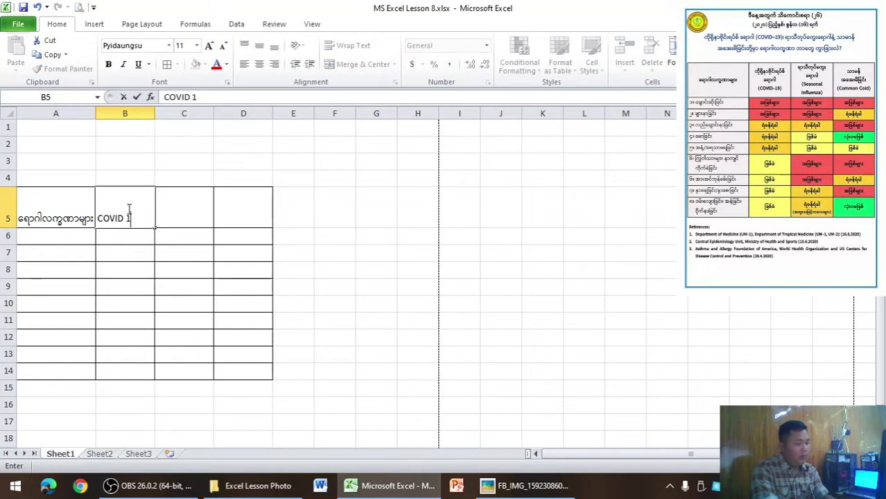
{"action": "type", "text": "9"}
{"action": "key", "text": "Tab"}
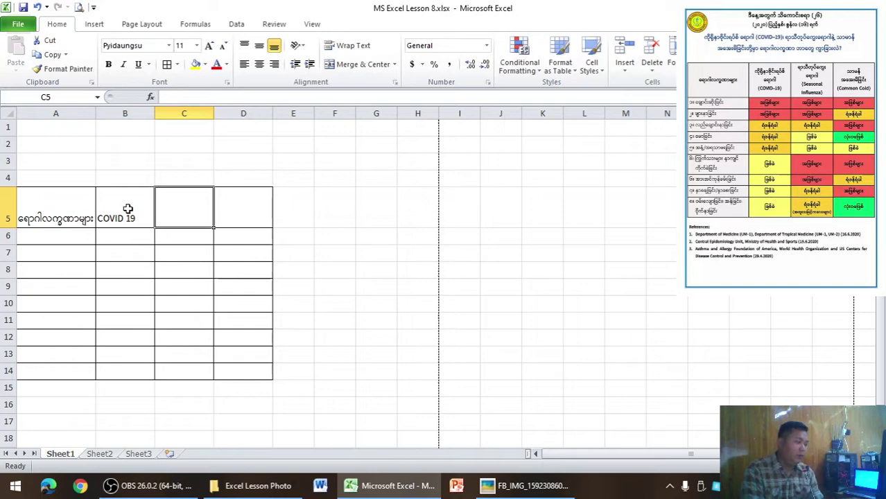
{"action": "key", "text": "alt+Tab"}
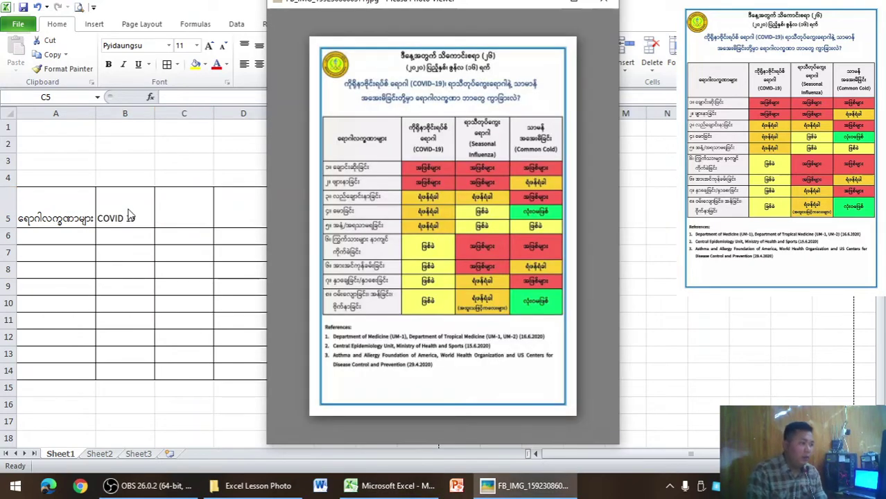
{"action": "key", "text": "alt+Tab"}
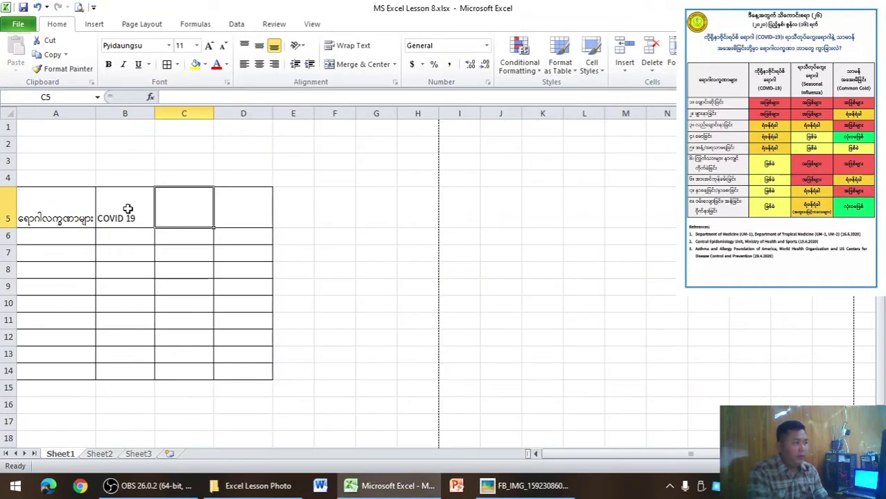
Enter 'Seasonal' and 'Influenza' on two lines in cell C5.
{"action": "type", "text": "Seasonal"}
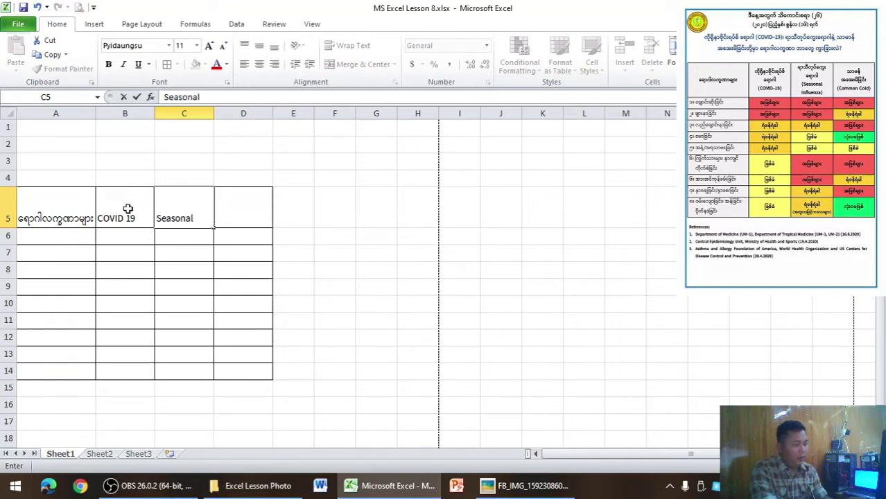
{"action": "key", "text": "alt+Tab"}
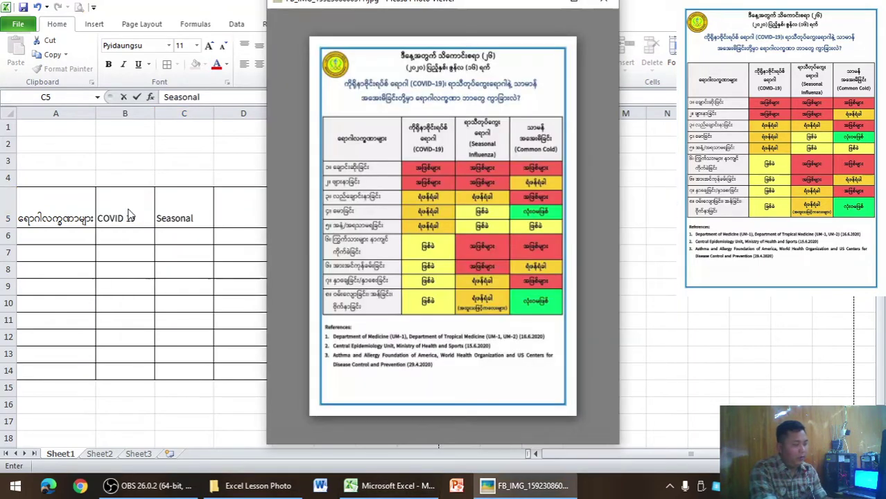
{"action": "key", "text": "alt+Tab"}
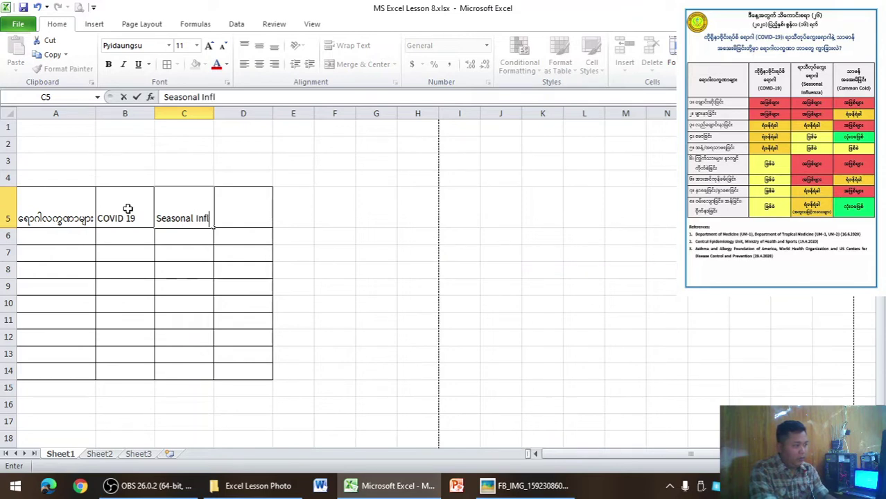
{"action": "key", "text": "BackSpace"}
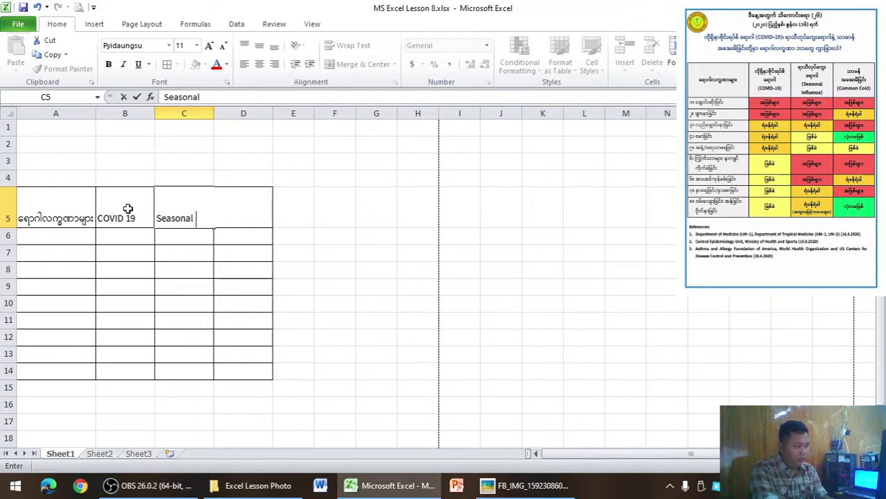
{"action": "key", "text": "alt+Return"}
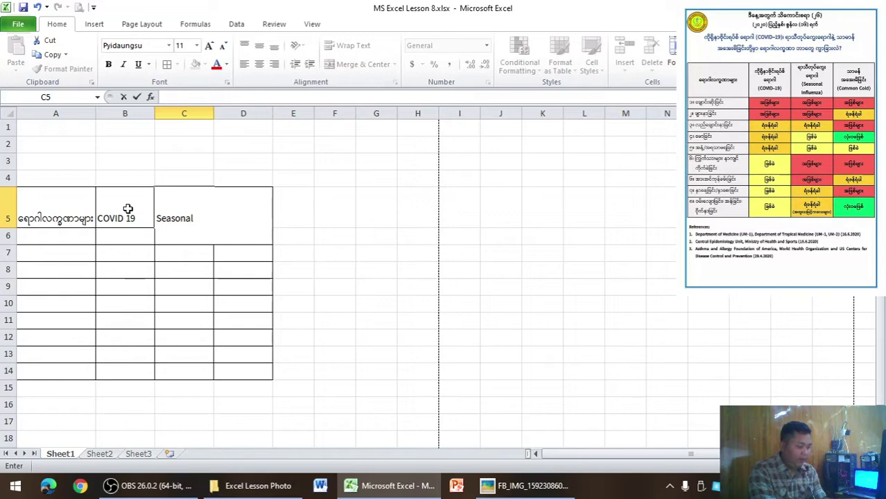
{"action": "type", "text": "Influ"}
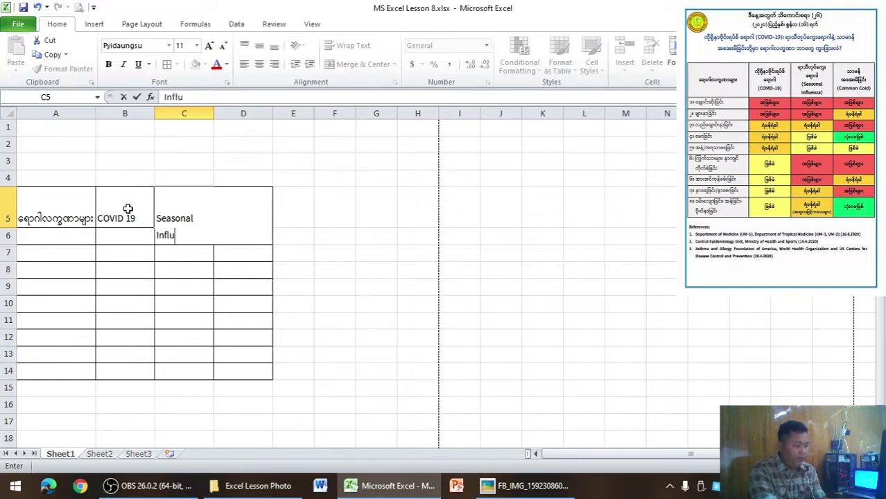
{"action": "key", "text": "alt+Tab"}
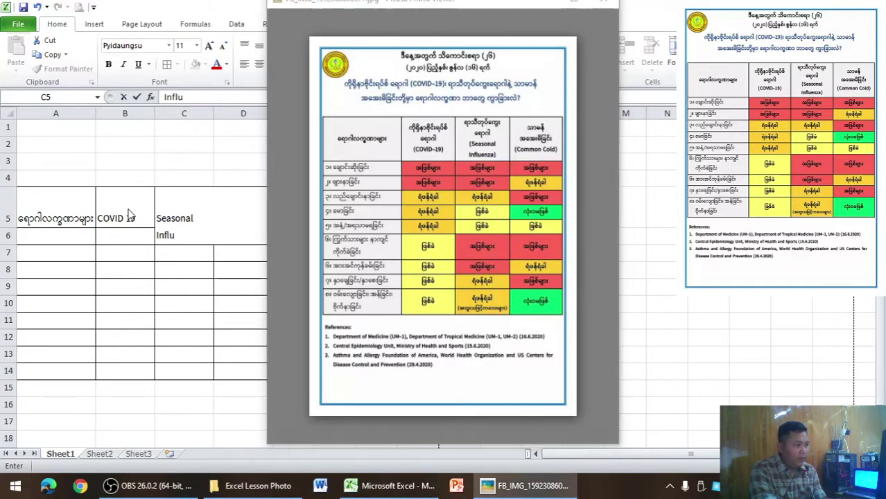
{"action": "key", "text": "alt+Tab"}
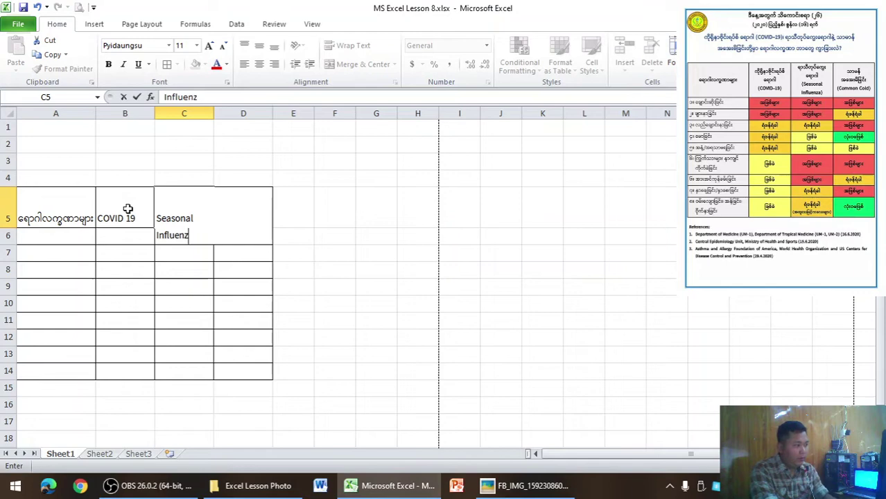
{"action": "type", "text": "a"}
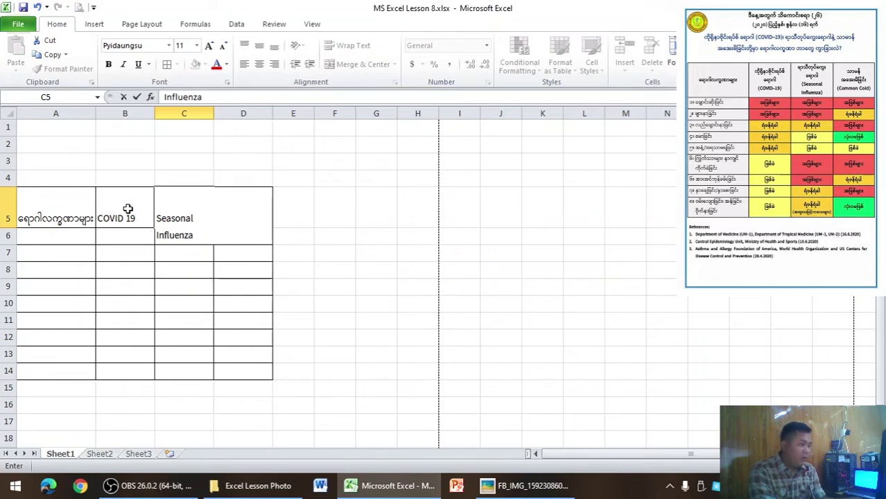
{"action": "key", "text": "alt+Tab"}
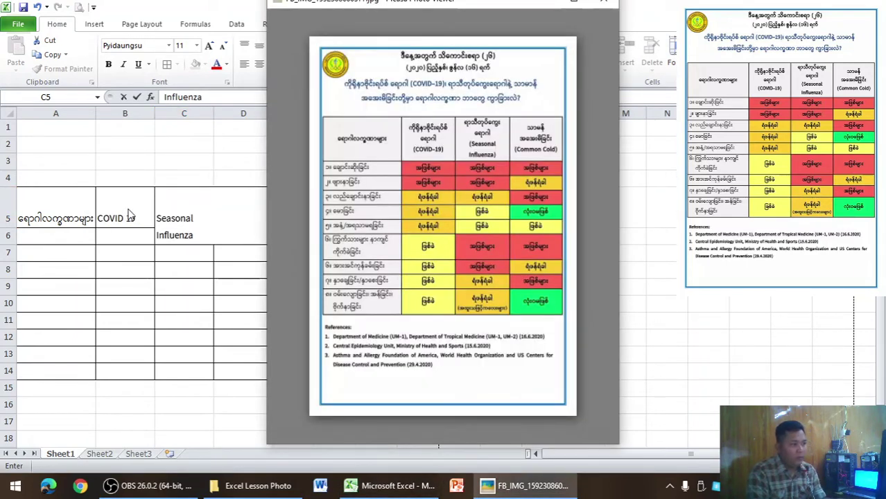
{"action": "key", "text": "alt+Tab"}
{"action": "key", "text": "Tab"}
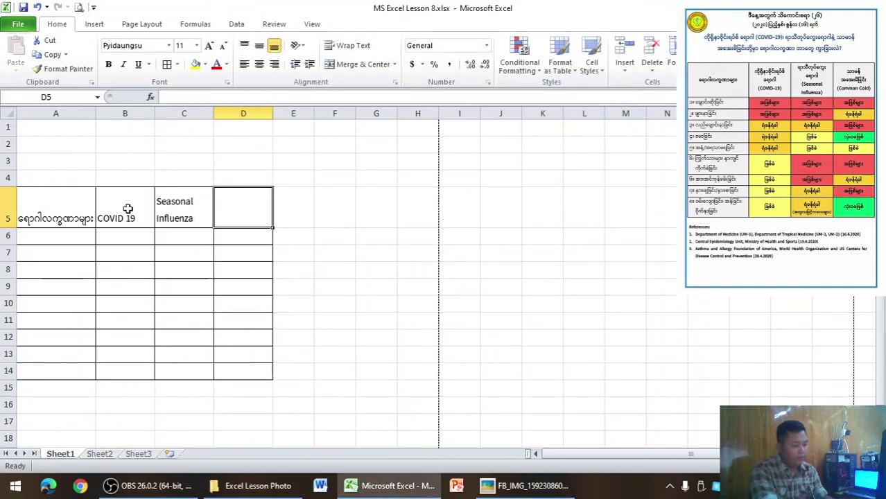
Enter 'Common' and 'Cold' on two lines in cell D5.
{"action": "type", "text": "Common"}
{"action": "key", "text": "alt+Return"}
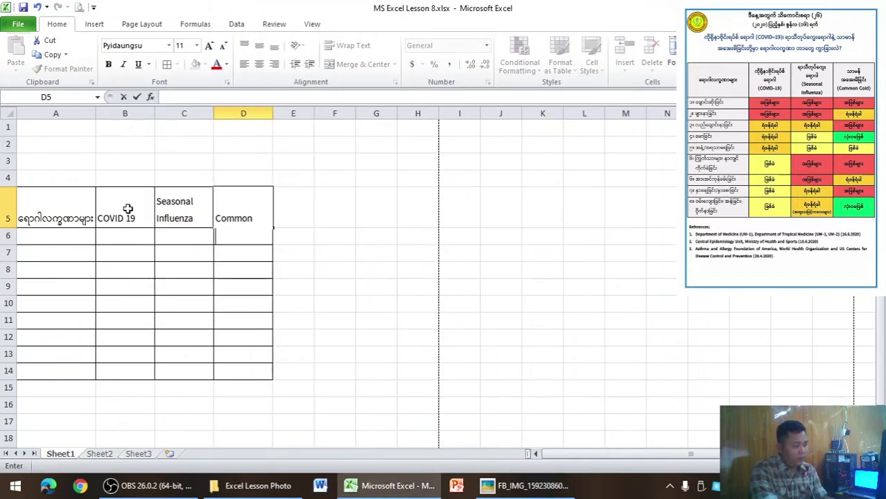
{"action": "type", "text": "Cold"}
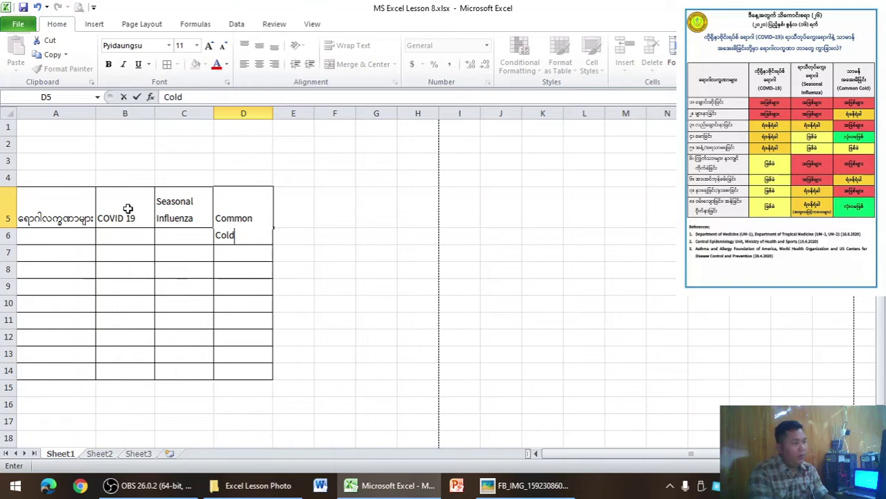
{"action": "left_click", "coordinate": [218, 303]}
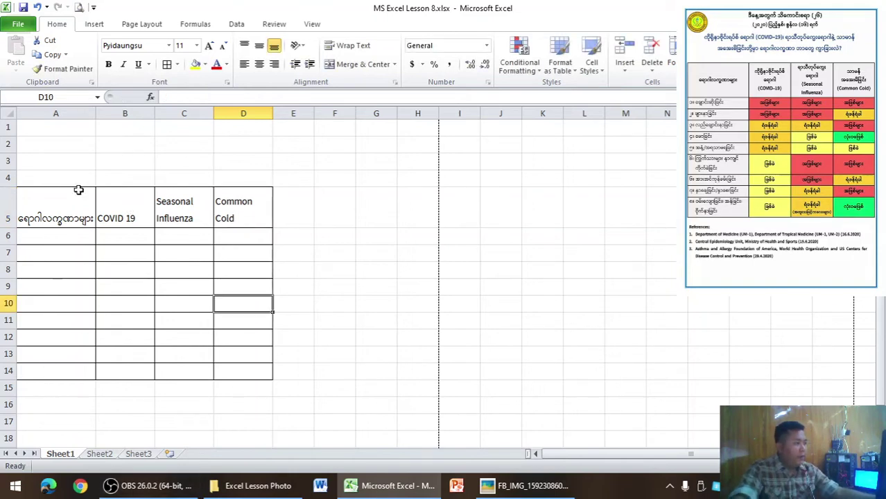
Middle-align and centre the headers in A5:D5.
{"action": "left_click_drag", "start_coordinate": [77, 194], "coordinate": [250, 208]}
{"action": "left_click", "coordinate": [258, 46]}
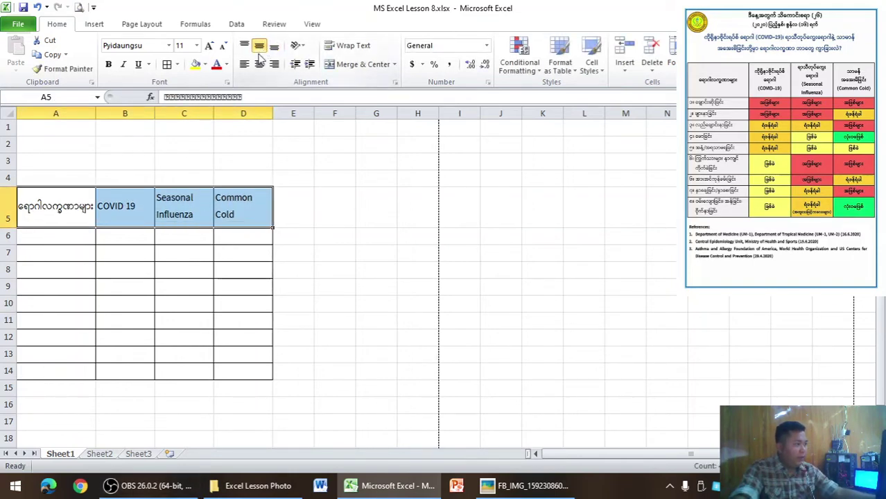
{"action": "left_click", "coordinate": [259, 64]}
{"action": "left_click", "coordinate": [501, 490]}
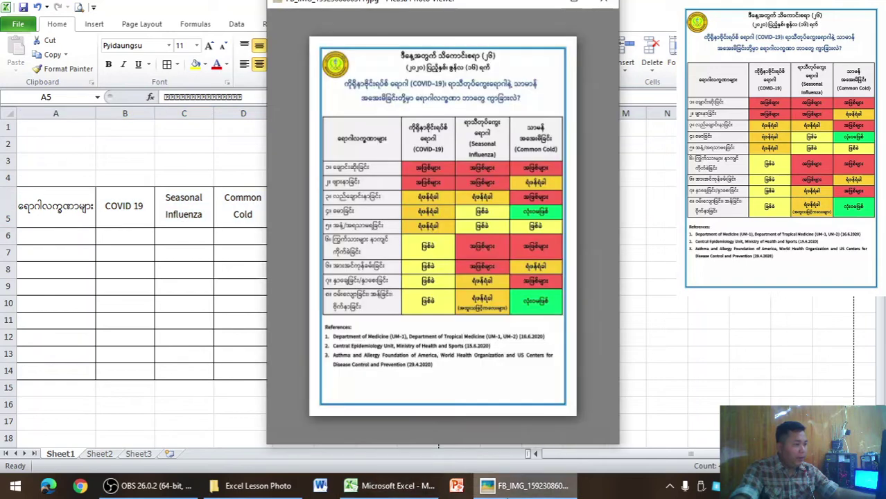
Shade header row A5:D5 and symptom cells A6:A14 light grey.
{"action": "left_click_drag", "start_coordinate": [77, 219], "coordinate": [240, 224]}
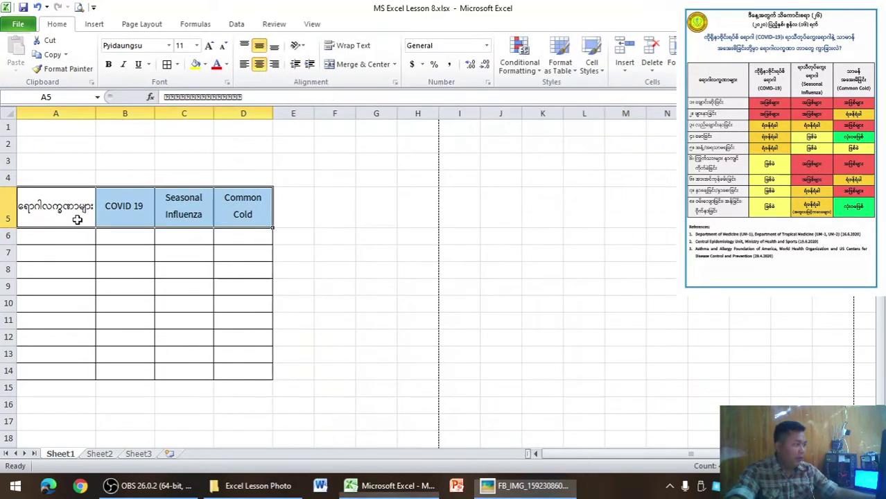
{"action": "left_click", "coordinate": [206, 67]}
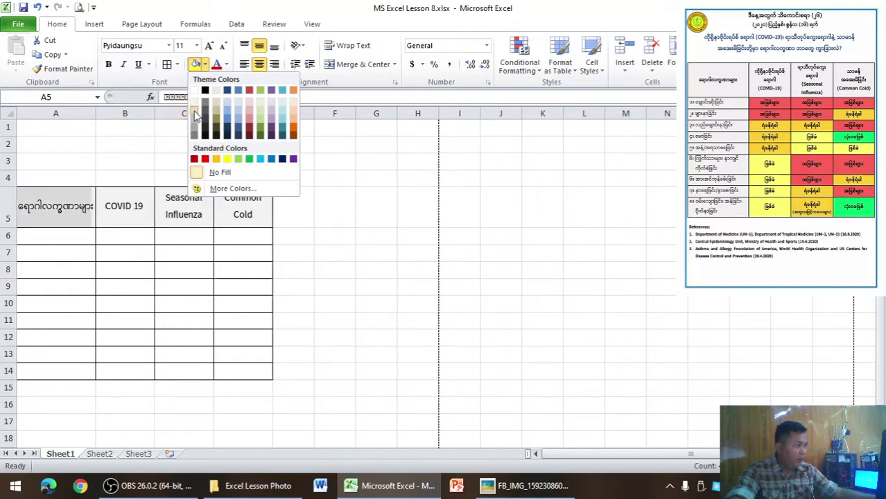
{"action": "left_click", "coordinate": [238, 113]}
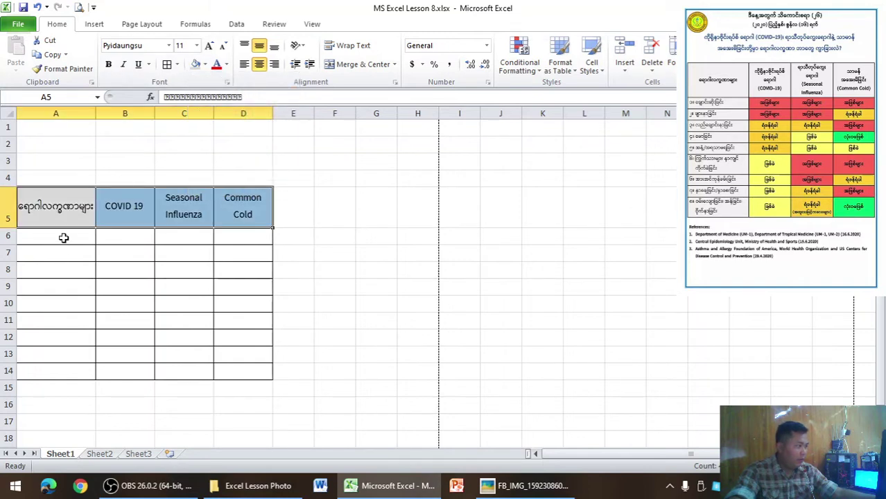
{"action": "left_click_drag", "start_coordinate": [63, 238], "coordinate": [65, 368]}
{"action": "left_click", "coordinate": [195, 64]}
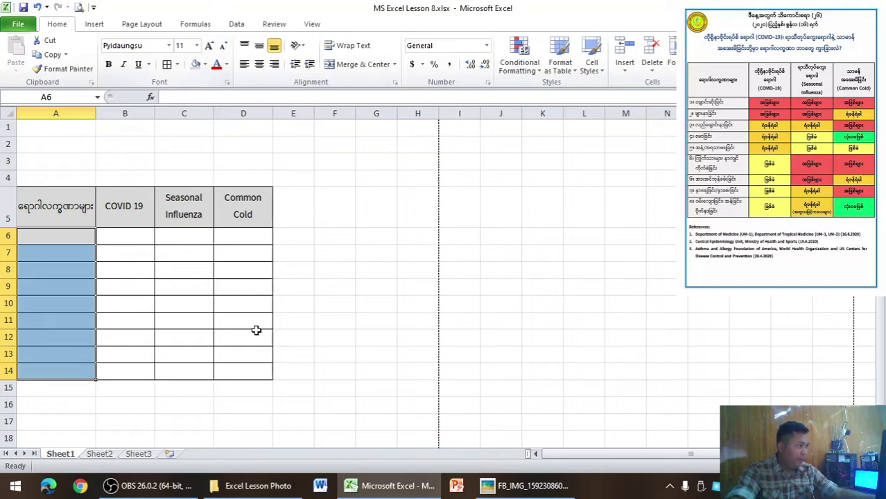
{"action": "left_click", "coordinate": [292, 319]}
Select cell B6 and switch the keyboard to Burmese for the first COVID 19 entry.
{"action": "left_click", "coordinate": [516, 487]}
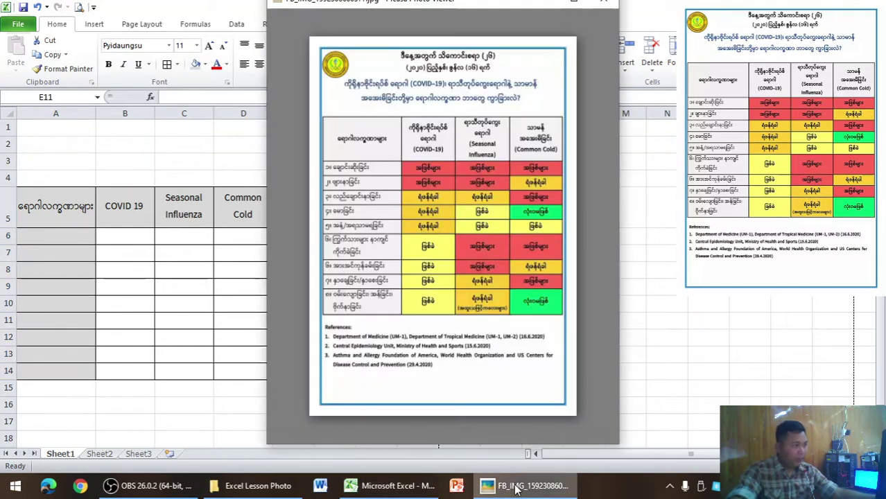
{"action": "left_click", "coordinate": [135, 238]}
{"action": "left_click", "coordinate": [134, 235]}
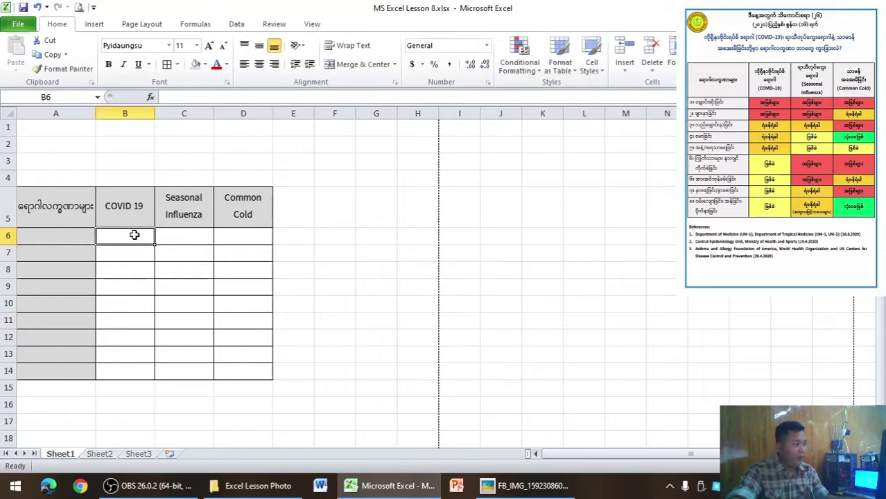
{"action": "type", "text": "t"}
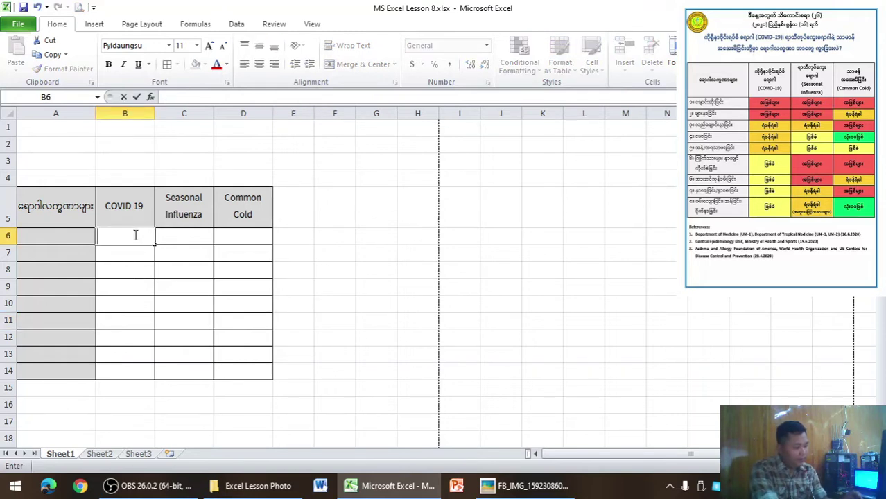
{"action": "key", "text": "ctrl+shift"}
{"action": "type", "text": "အဖြ"}
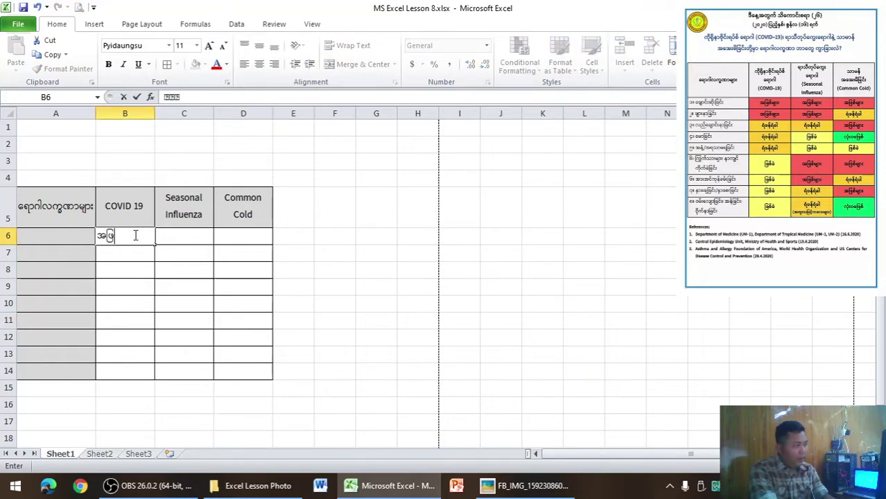
Finish entering the အဖြစ်များ rating in B6 and copy the cell.
{"action": "type", "text": "စ်များ"}
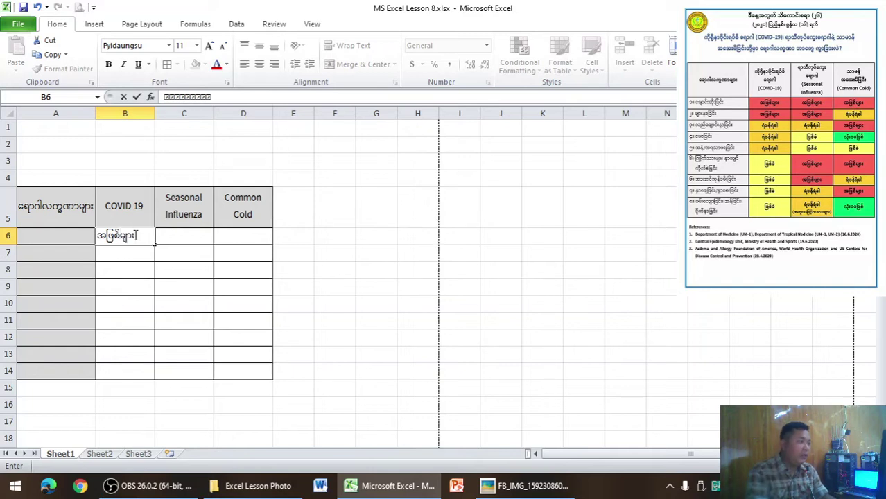
{"action": "left_click", "coordinate": [167, 279]}
{"action": "left_click", "coordinate": [139, 237]}
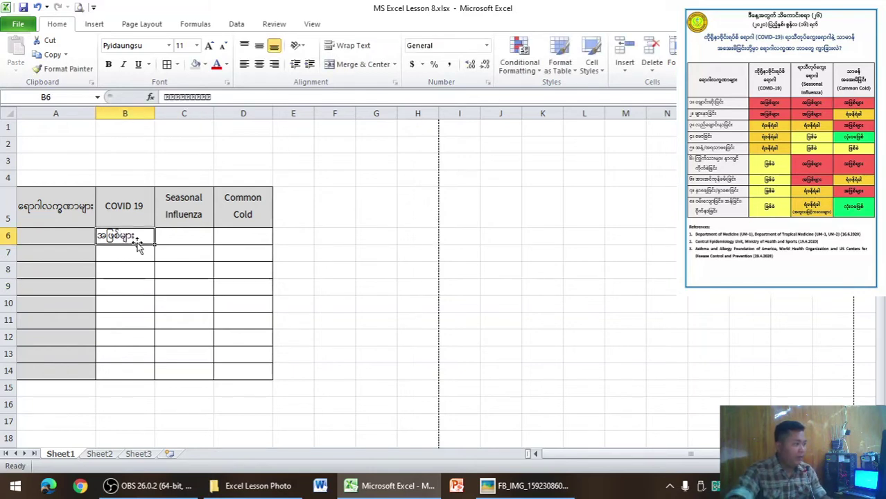
{"action": "right_click", "coordinate": [140, 236]}
{"action": "left_click", "coordinate": [171, 257]}
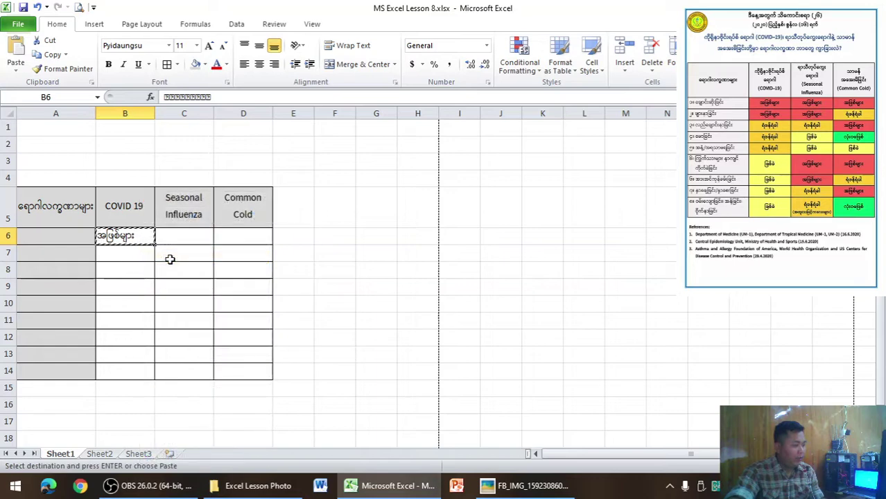
Paste the B6 rating into C6 and D6.
{"action": "key", "text": "alt+Tab"}
{"action": "key", "text": "alt+Tab"}
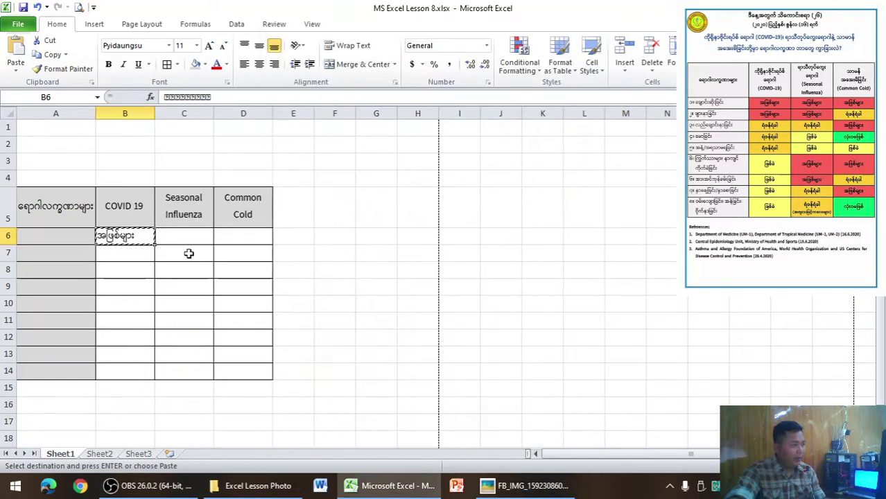
{"action": "left_click", "coordinate": [190, 239]}
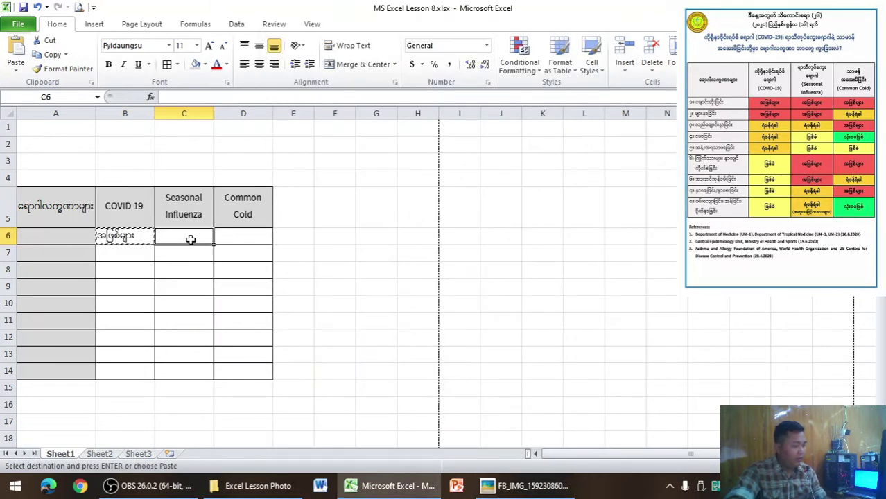
{"action": "key", "text": "ctrl+v"}
{"action": "left_click", "coordinate": [232, 238]}
{"action": "key", "text": "ctrl+v"}
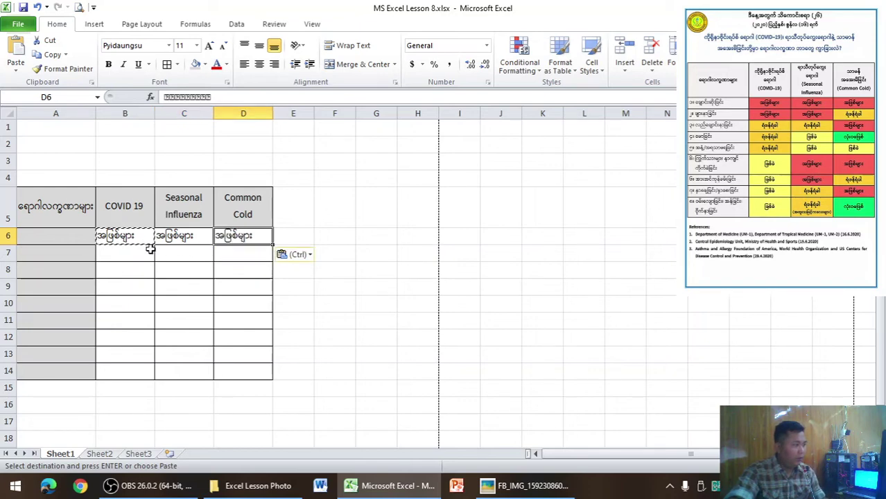
Paste the copied rating into B7 and C7.
{"action": "key", "text": "alt+Tab"}
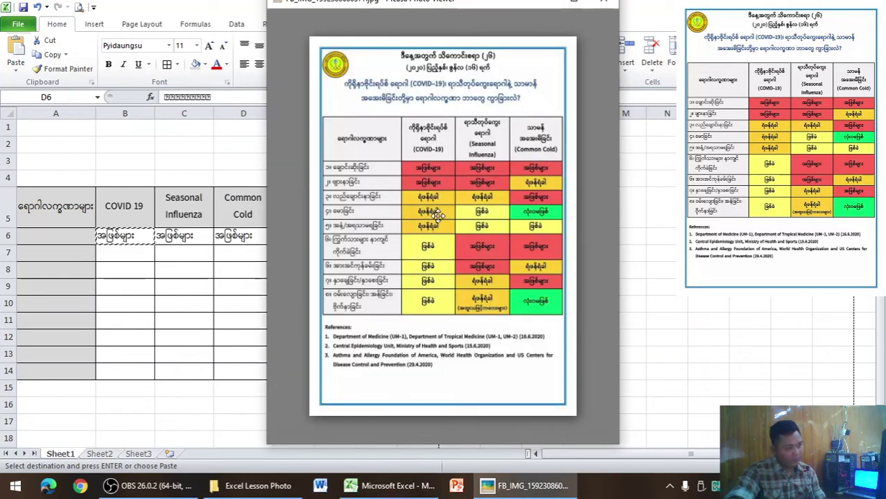
{"action": "key", "text": "alt+Tab"}
{"action": "left_click", "coordinate": [127, 256]}
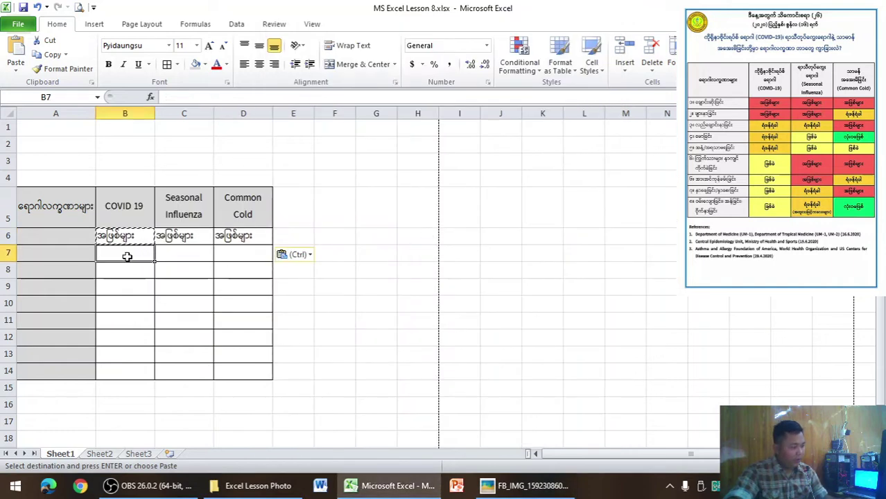
{"action": "key", "text": "ctrl+v"}
{"action": "left_click", "coordinate": [177, 258]}
{"action": "key", "text": "ctrl+v"}
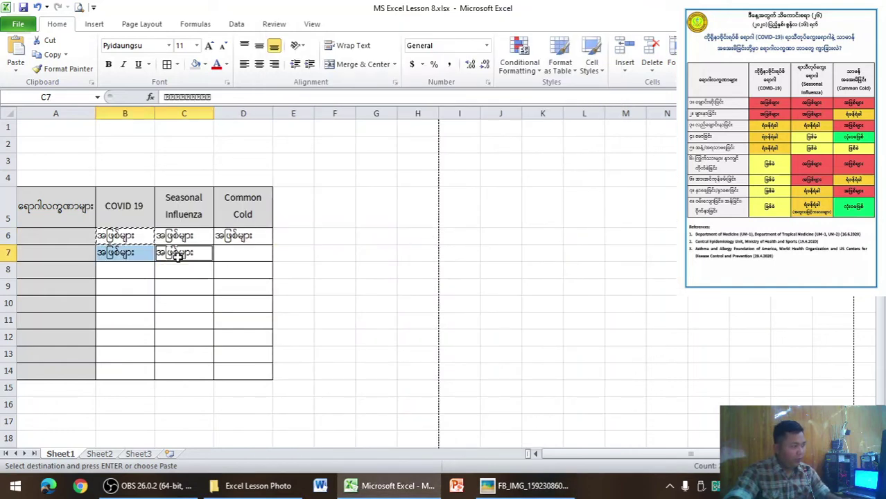
Paste the copied rating into D8 and D13.
{"action": "key", "text": "alt+Tab"}
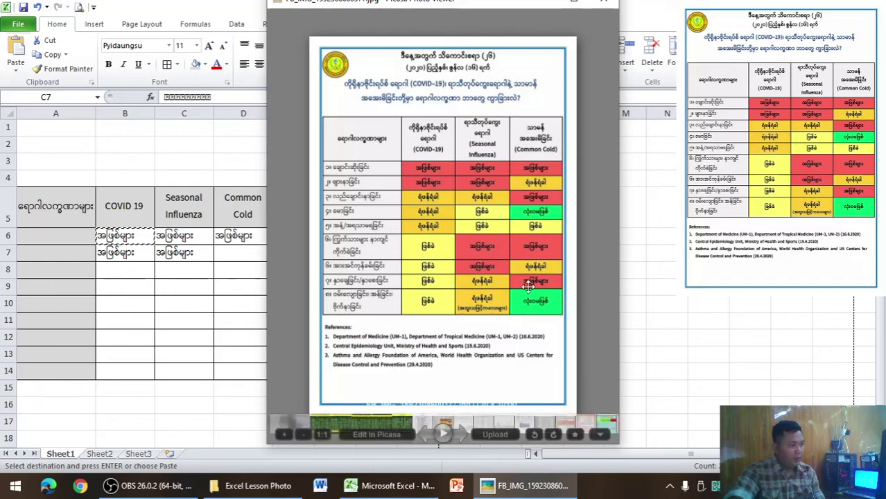
{"action": "key", "text": "alt+Tab"}
{"action": "left_click", "coordinate": [242, 273]}
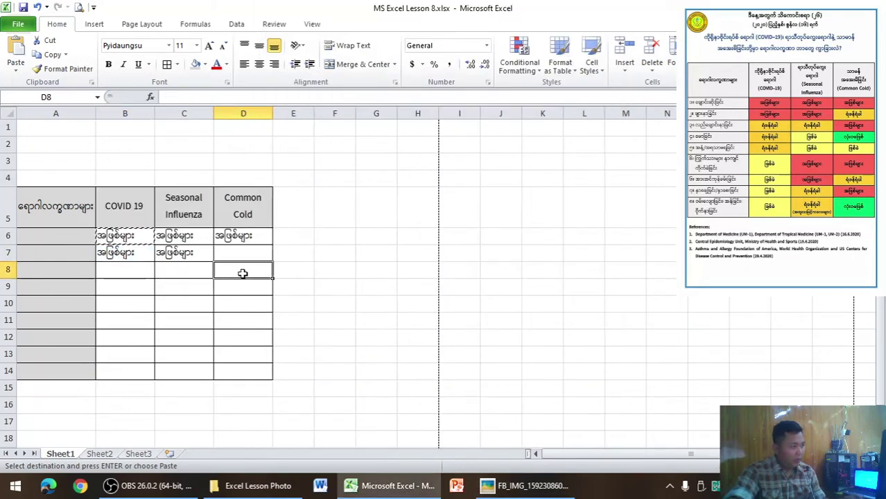
{"action": "key", "text": "ctrl+v"}
{"action": "key", "text": "alt+Tab"}
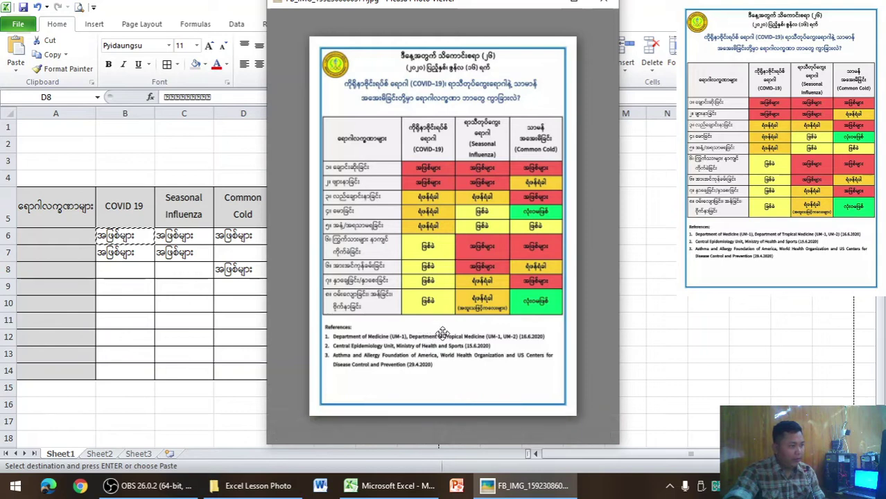
{"action": "key", "text": "alt+Tab"}
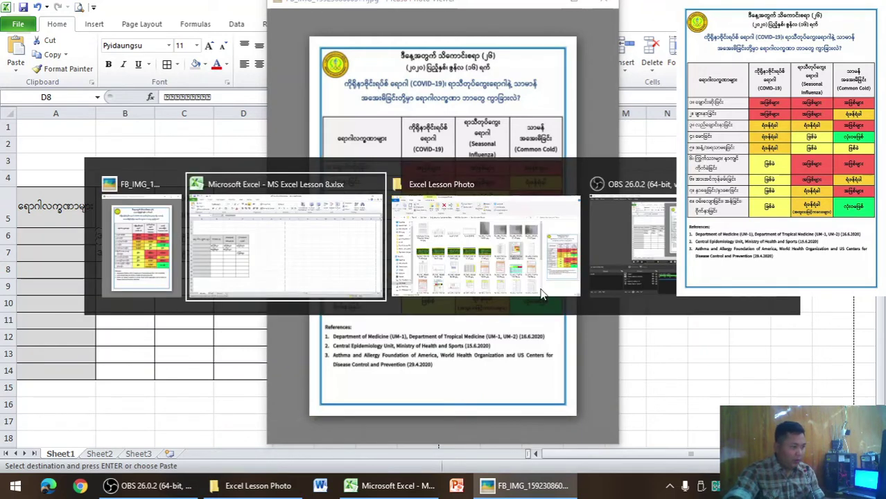
{"action": "left_click", "coordinate": [259, 357]}
{"action": "key", "text": "ctrl+v"}
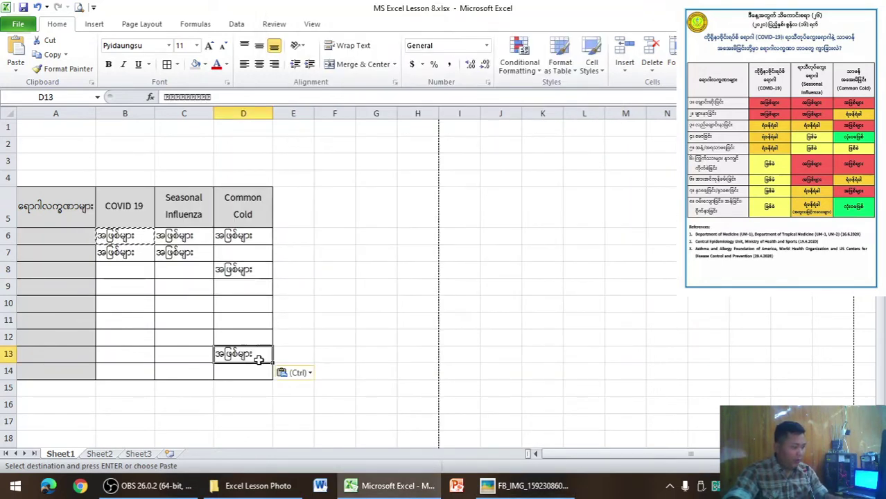
Paste the copied rating into D11, C11 and C12.
{"action": "key", "text": "alt+Tab"}
{"action": "key", "text": "alt+Tab"}
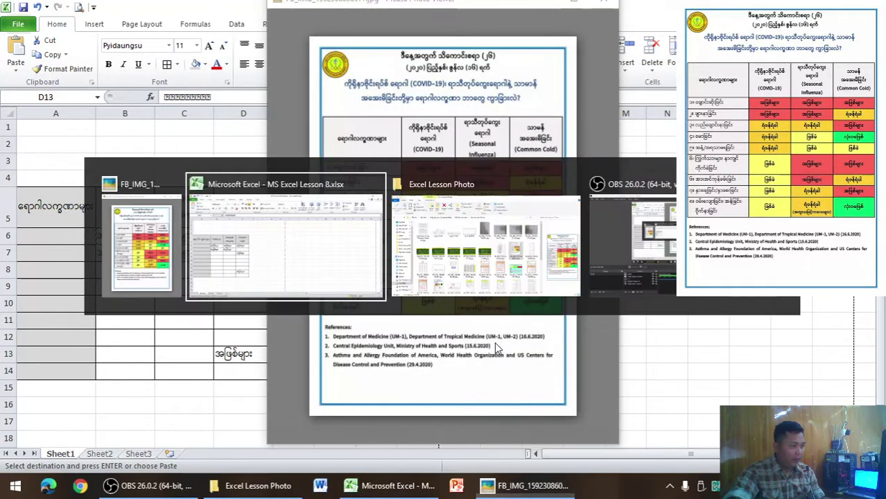
{"action": "left_click", "coordinate": [265, 321]}
{"action": "key", "text": "ctrl+v"}
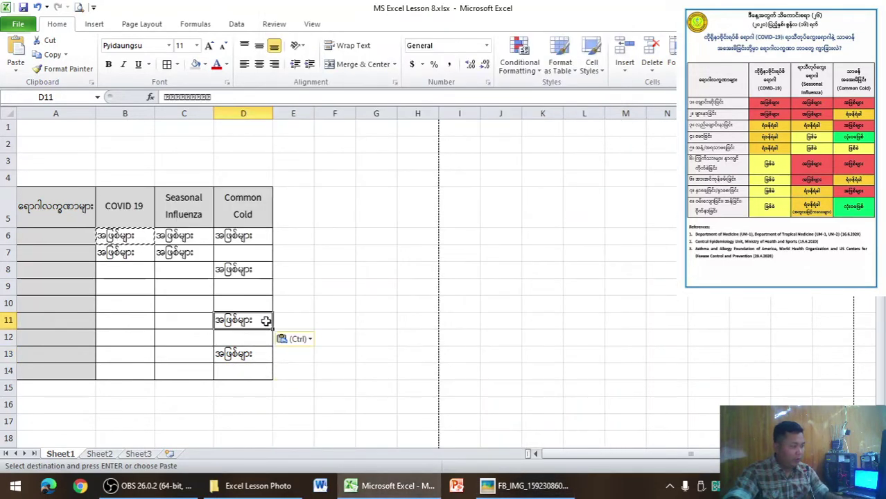
{"action": "key", "text": "alt+Tab"}
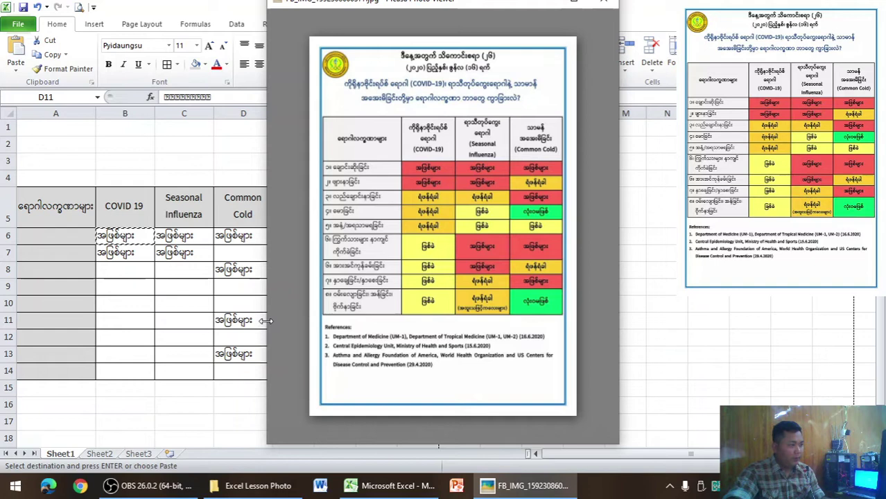
{"action": "key", "text": "alt+Tab"}
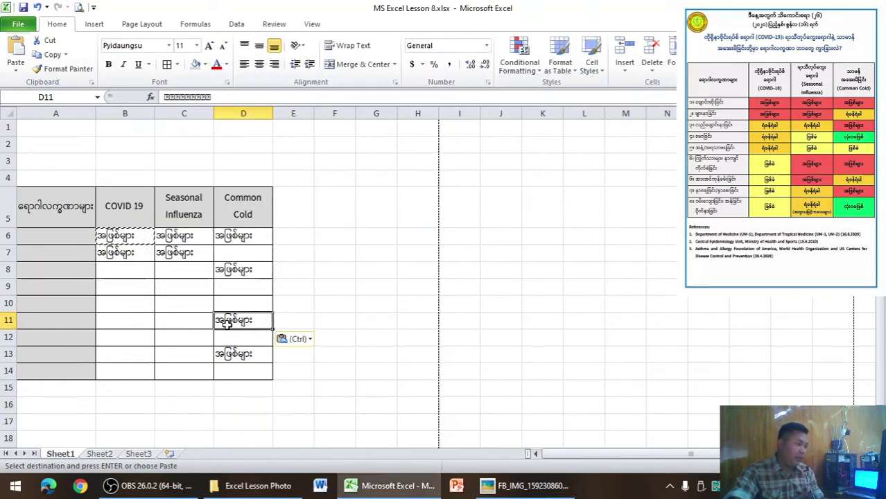
{"action": "left_click", "coordinate": [203, 323]}
{"action": "key", "text": "ctrl+v"}
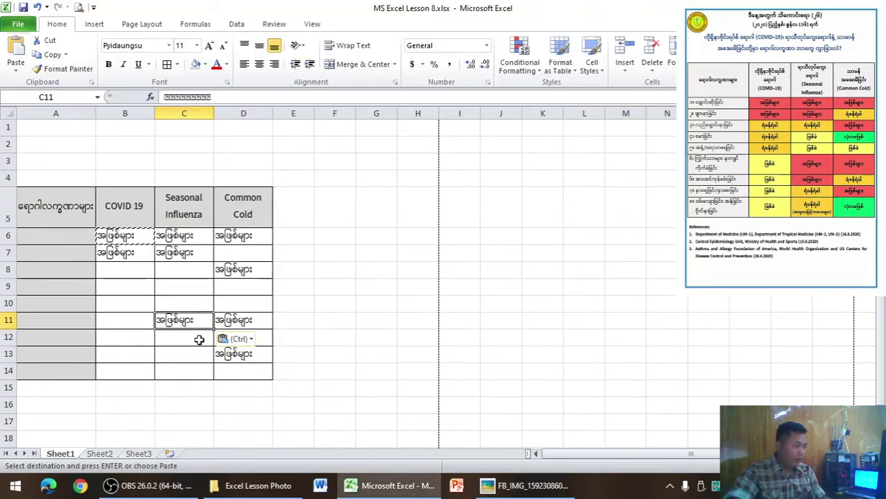
{"action": "left_click", "coordinate": [199, 339]}
{"action": "key", "text": "ctrl+v"}
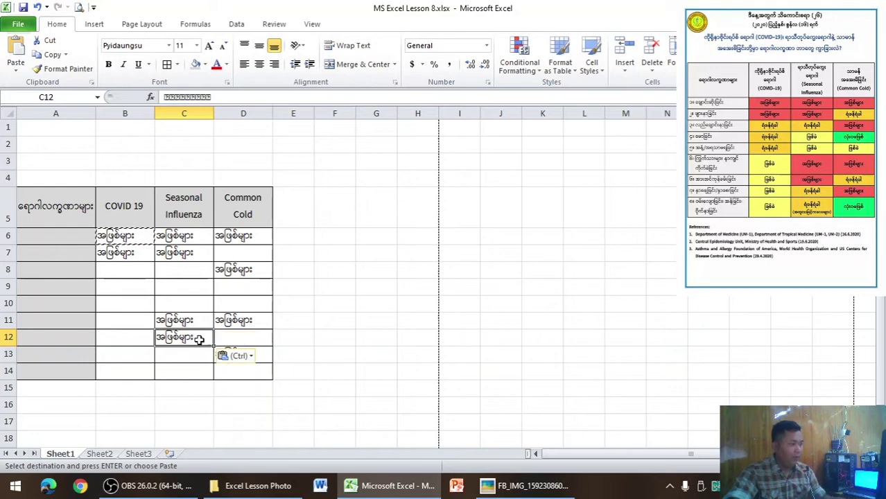
Select D7 and end the copy mode with Esc.
{"action": "key", "text": "alt+Tab"}
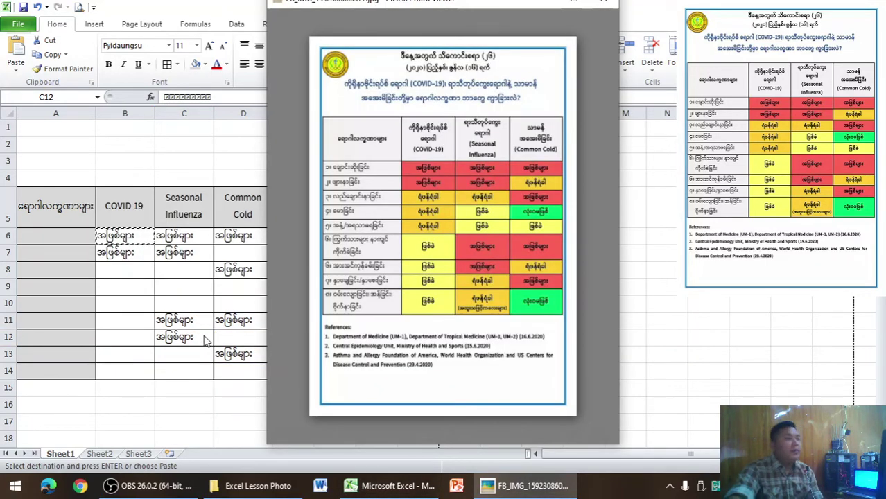
{"action": "key", "text": "alt+Tab"}
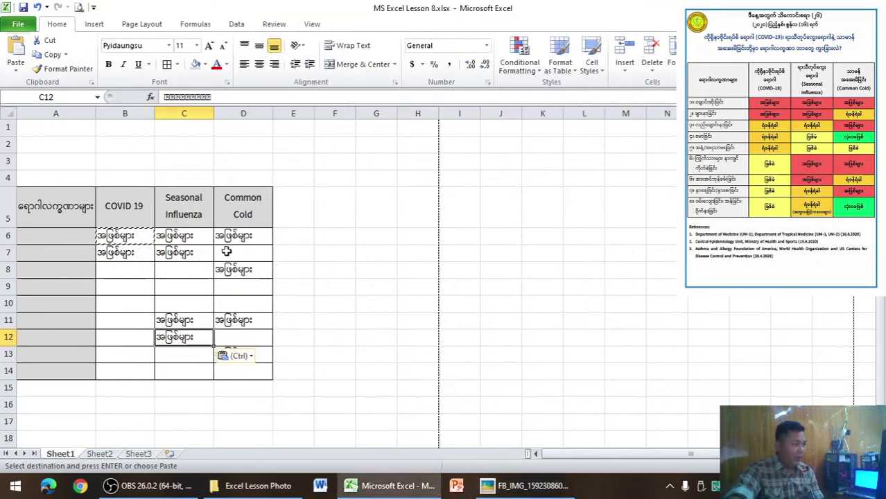
{"action": "left_click", "coordinate": [229, 248]}
{"action": "key", "text": "Escape"}
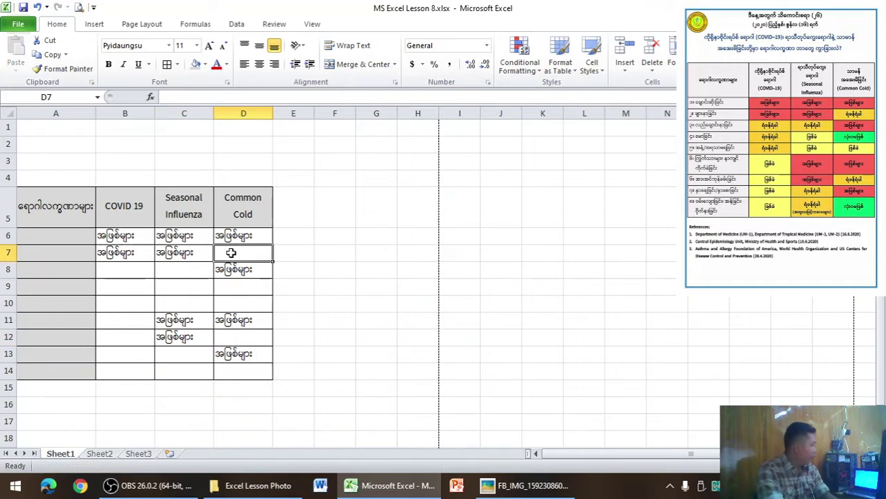
Enter the rating ရံဖန်ရံခါ in D7 and copy it.
{"action": "type", "text": "ရံဖ"}
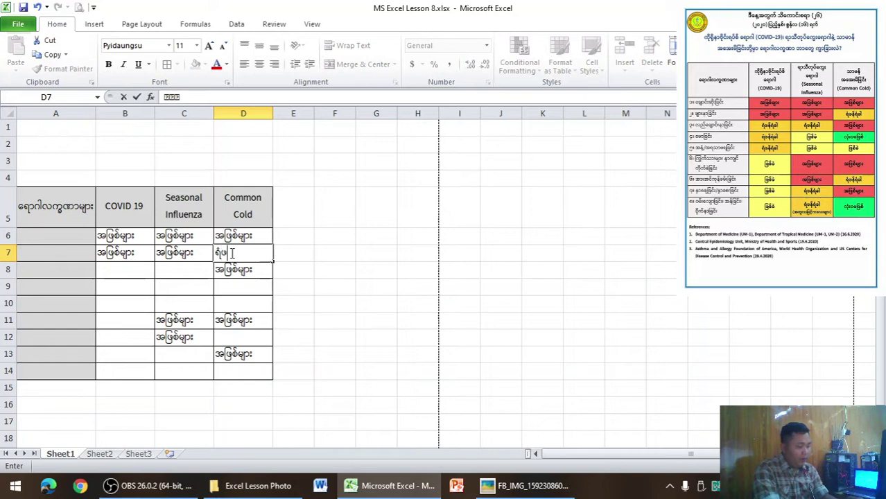
{"action": "type", "text": "န်ရံခါ"}
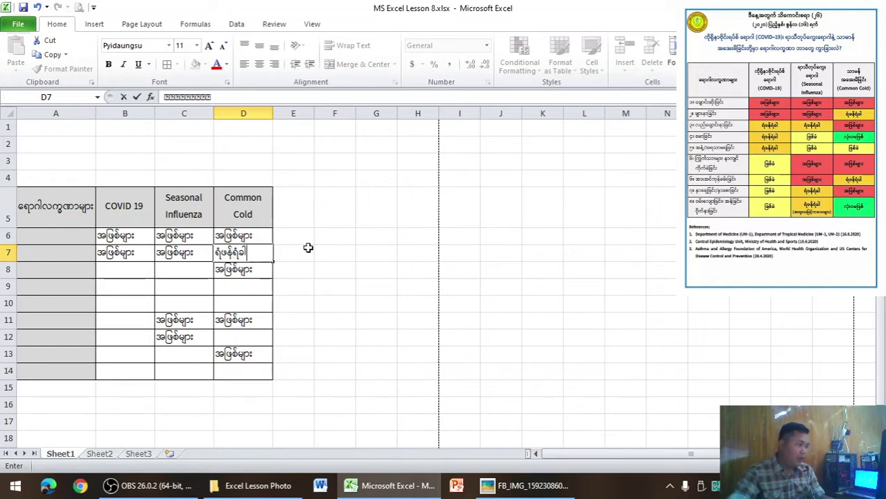
{"action": "left_click", "coordinate": [417, 303]}
{"action": "left_click", "coordinate": [252, 253]}
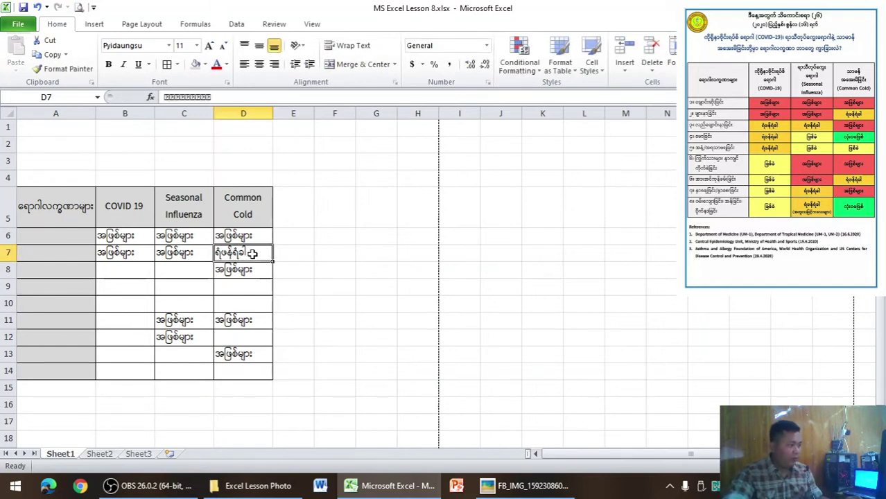
{"action": "key", "text": "ctrl+c"}
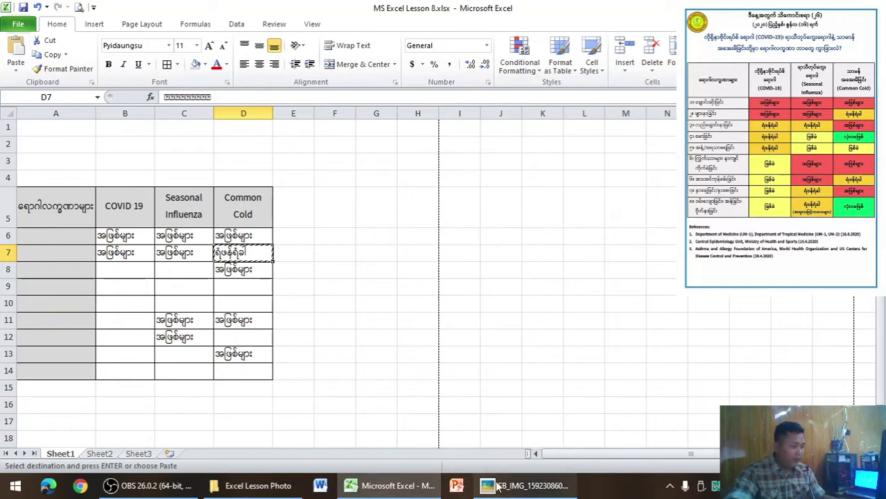
Paste the D7 rating into C8 and B8.
{"action": "left_click", "coordinate": [496, 488]}
{"action": "key", "text": "alt+Tab"}
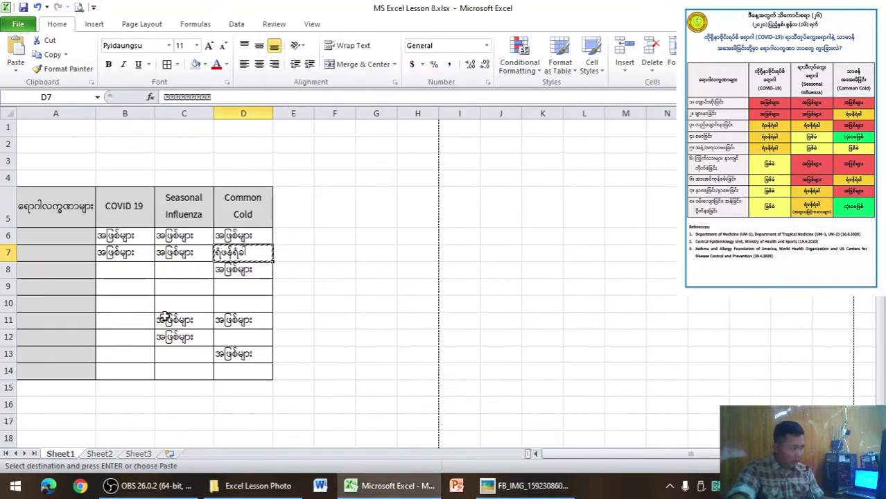
{"action": "left_click", "coordinate": [186, 271]}
{"action": "key", "text": "ctrl+v"}
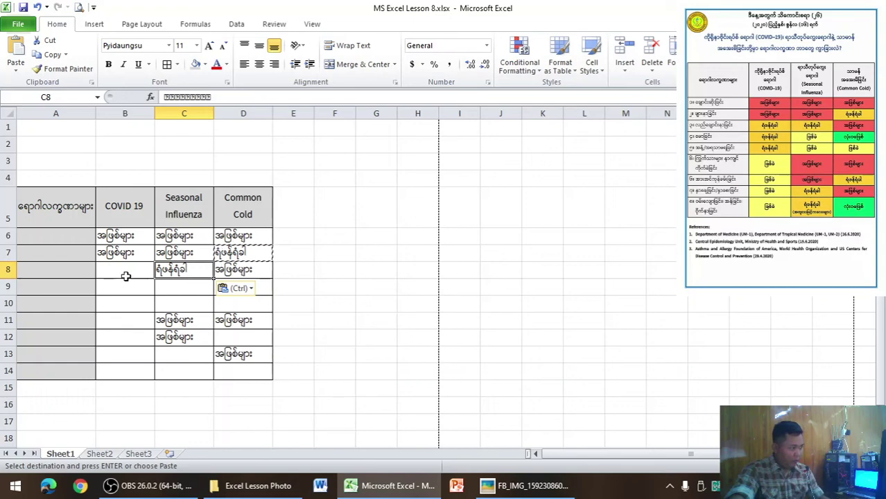
{"action": "left_click", "coordinate": [126, 274]}
{"action": "key", "text": "ctrl+v"}
Paste the D7 rating into B9 and B10.
{"action": "key", "text": "alt+Tab"}
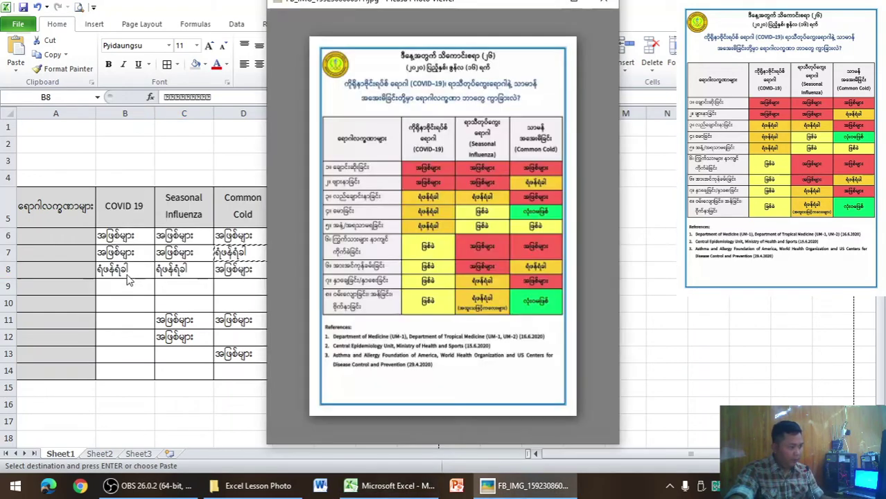
{"action": "key", "text": "alt+Tab"}
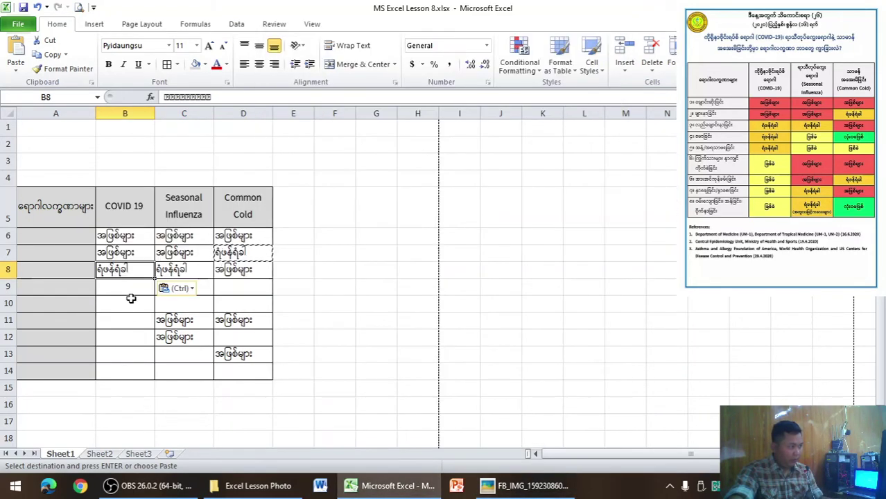
{"action": "left_click", "coordinate": [134, 290]}
{"action": "key", "text": "ctrl+v"}
{"action": "left_click", "coordinate": [132, 305]}
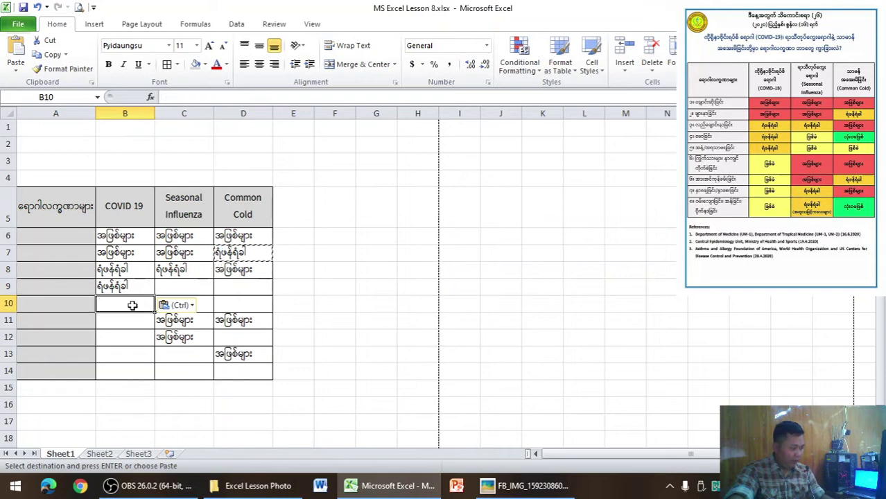
{"action": "key", "text": "ctrl+v"}
Paste the D7 rating into C13 and C14.
{"action": "key", "text": "alt+Tab"}
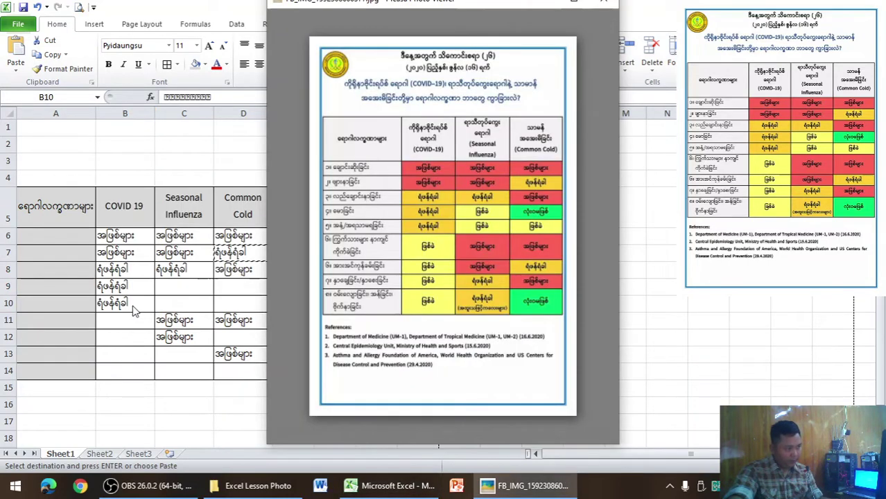
{"action": "key", "text": "alt+Tab"}
{"action": "left_click", "coordinate": [199, 355]}
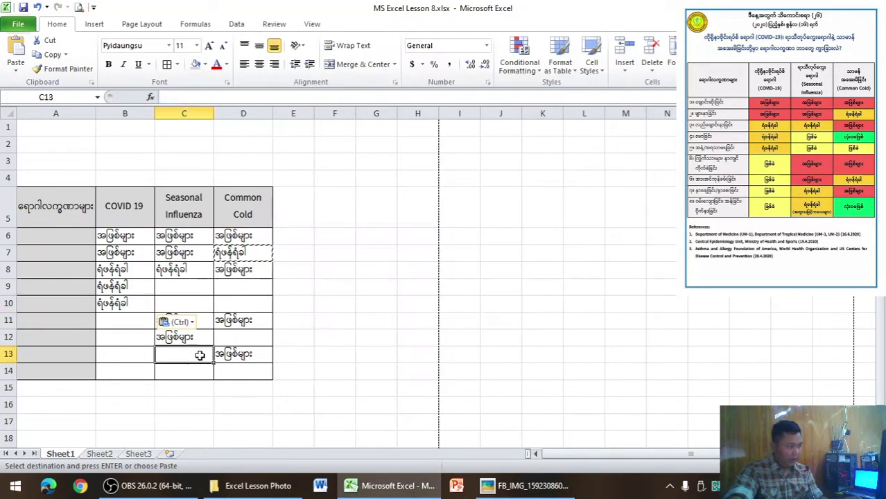
{"action": "key", "text": "ctrl+v"}
{"action": "left_click", "coordinate": [199, 372]}
{"action": "key", "text": "ctrl+v"}
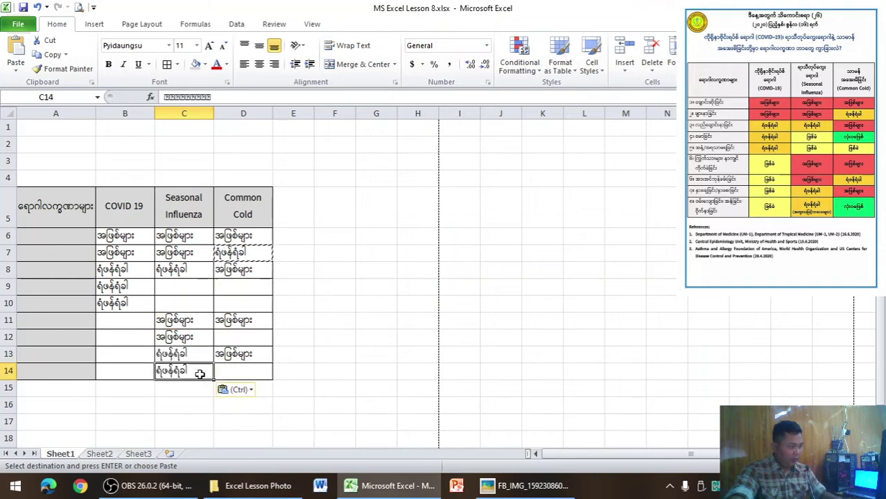
{"action": "left_click", "coordinate": [508, 488]}
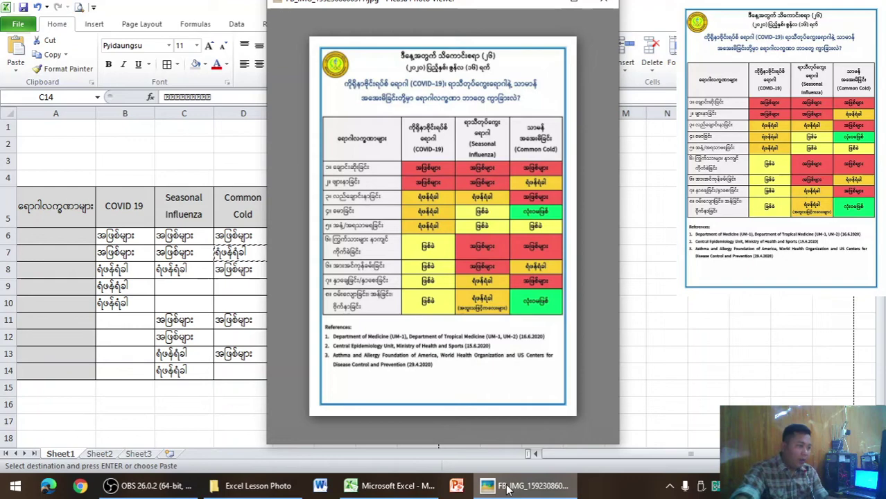
{"action": "left_click", "coordinate": [510, 488]}
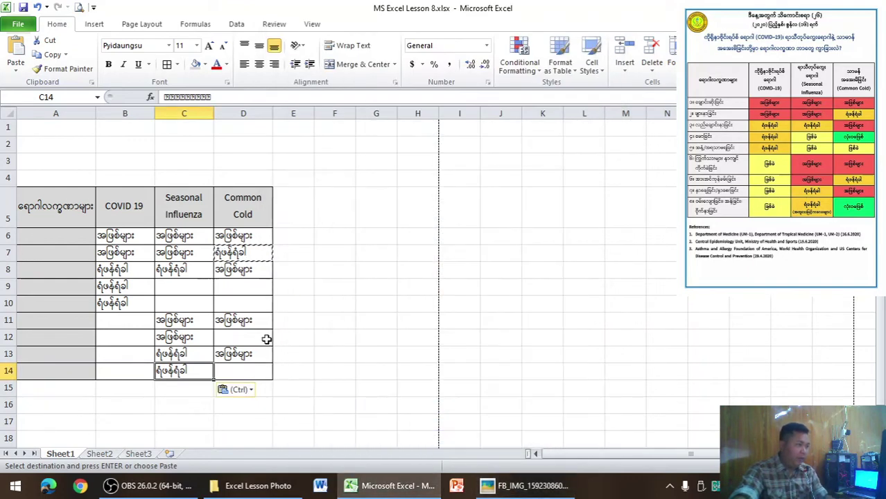
{"action": "left_click", "coordinate": [522, 490]}
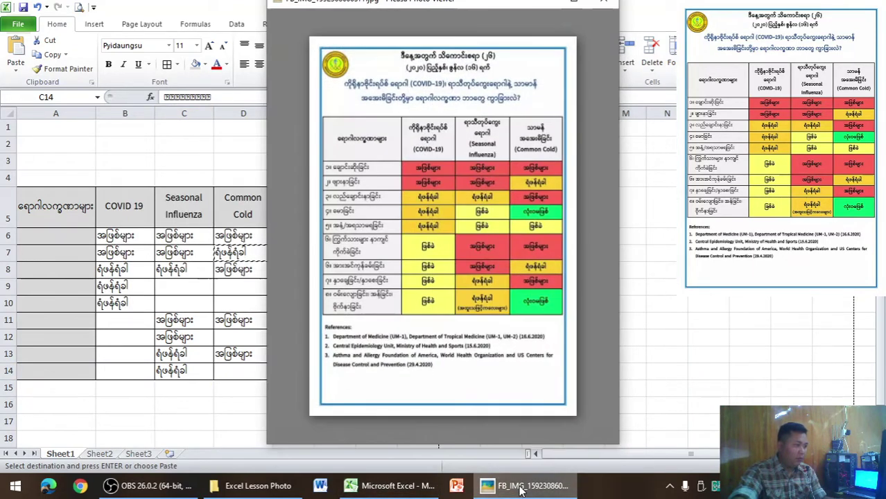
{"action": "mouse_move", "coordinate": [521, 489]}
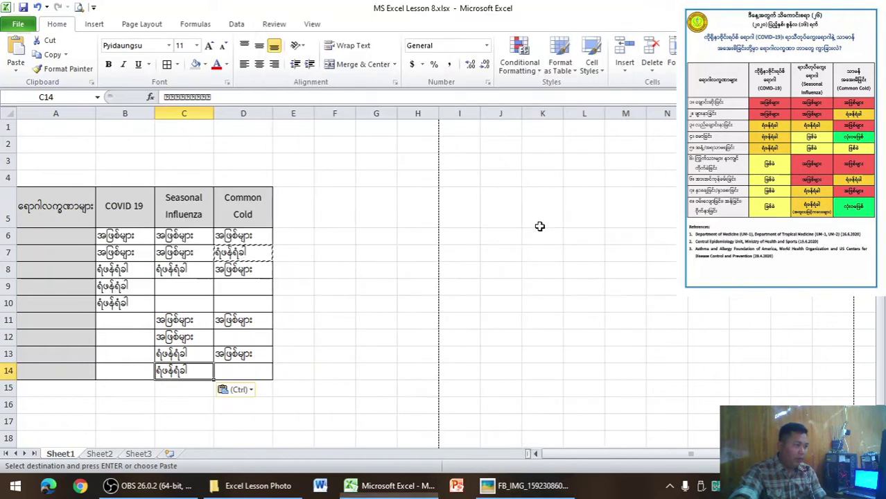
Enter လုံးဝမဖြစ် in D9 and copy it into D14.
{"action": "left_click", "coordinate": [245, 290]}
{"action": "type", "text": "လုံး"}
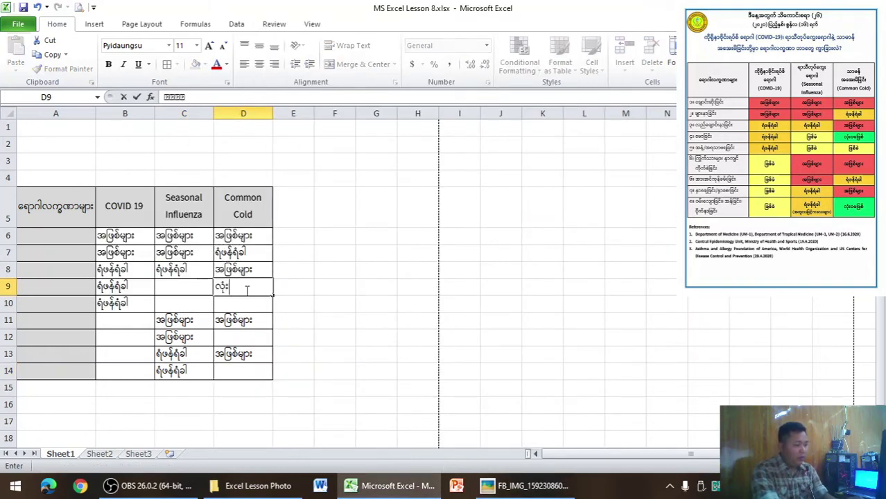
{"action": "type", "text": "ဖြစ်"}
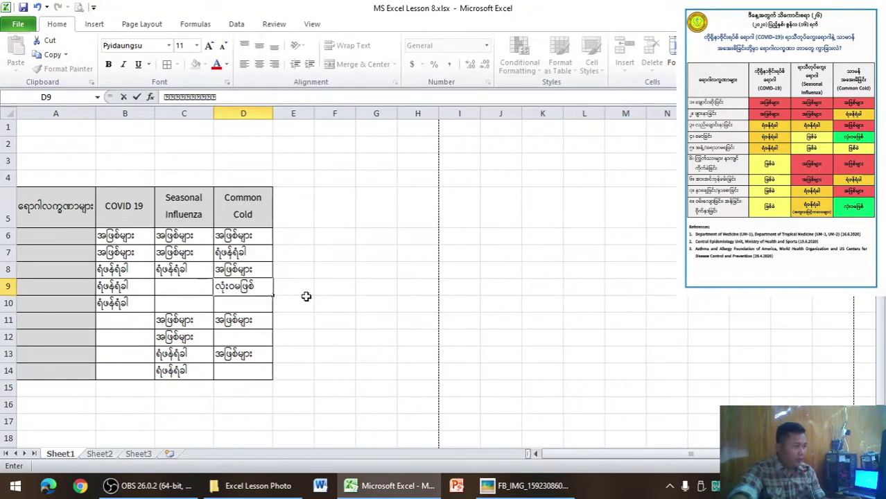
{"action": "left_click", "coordinate": [319, 300]}
{"action": "left_click", "coordinate": [261, 287]}
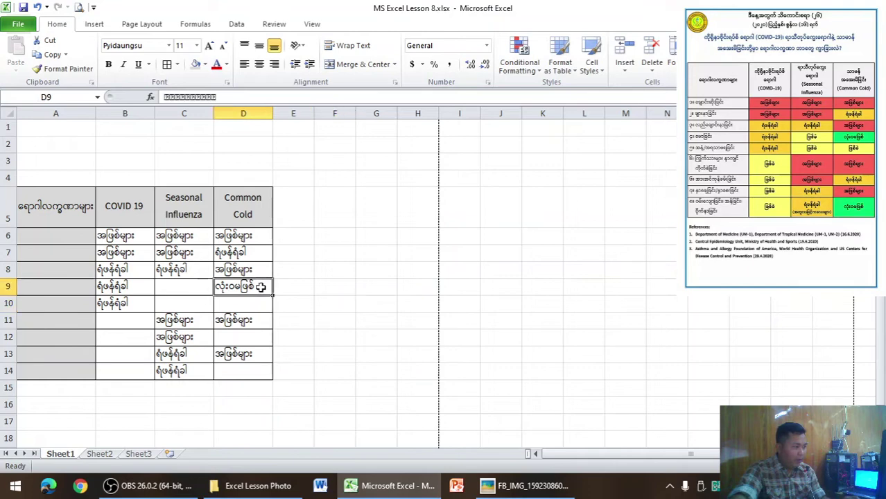
{"action": "key", "text": "ctrl+c"}
{"action": "left_click", "coordinate": [246, 367]}
{"action": "key", "text": "ctrl+v"}
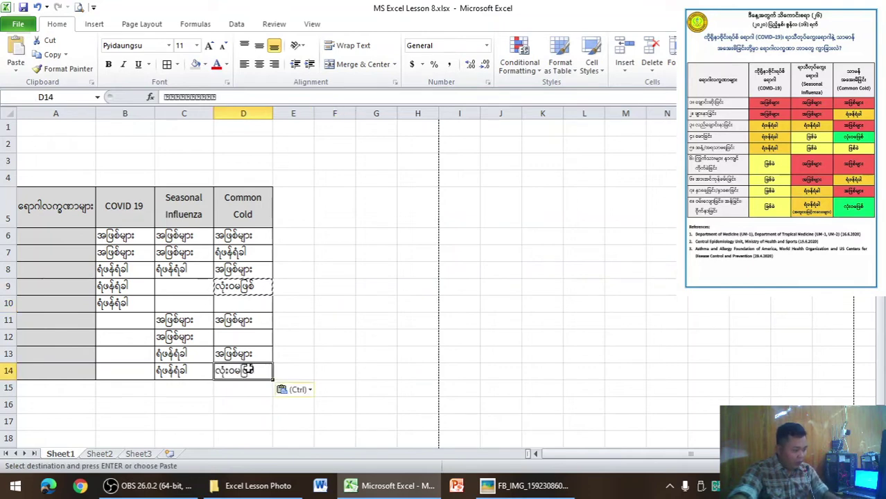
{"action": "left_click", "coordinate": [376, 320]}
{"action": "key", "text": "Escape"}
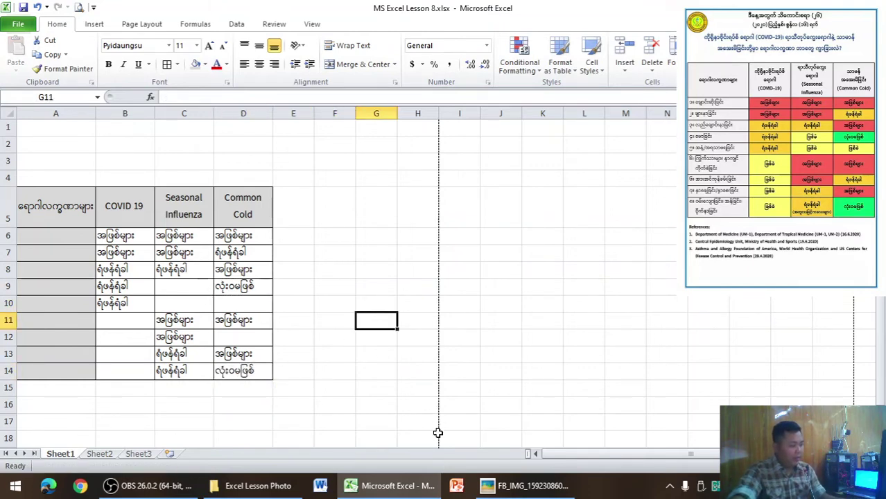
Enter ဖြစ်ခဲ in C9 and copy it into C10.
{"action": "key", "text": "alt+Tab"}
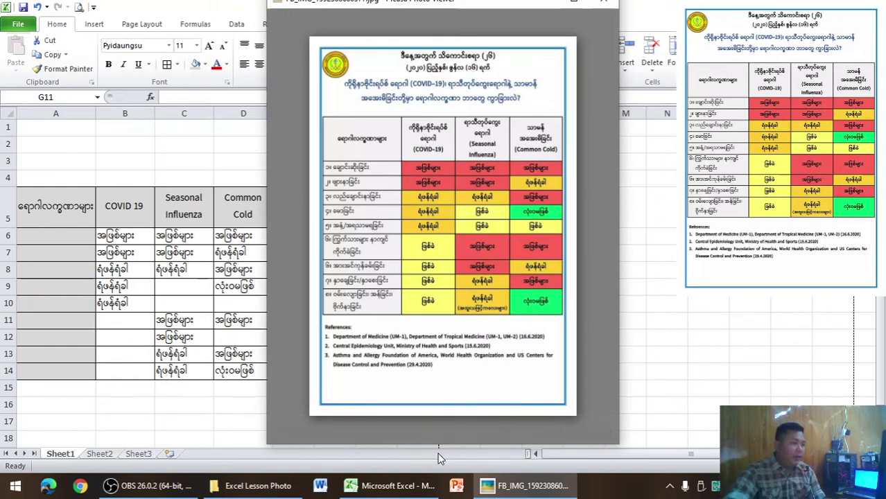
{"action": "left_click", "coordinate": [437, 457]}
{"action": "left_click", "coordinate": [206, 287]}
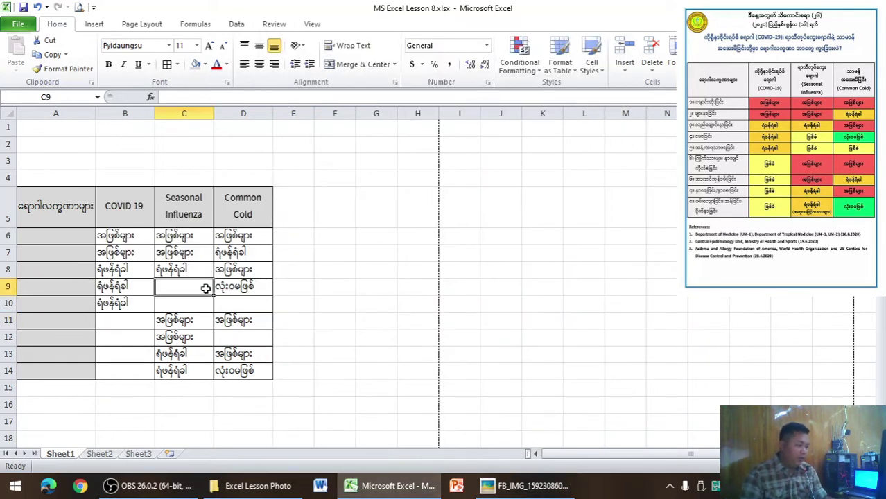
{"action": "type", "text": "ဖြစ်ခဲ"}
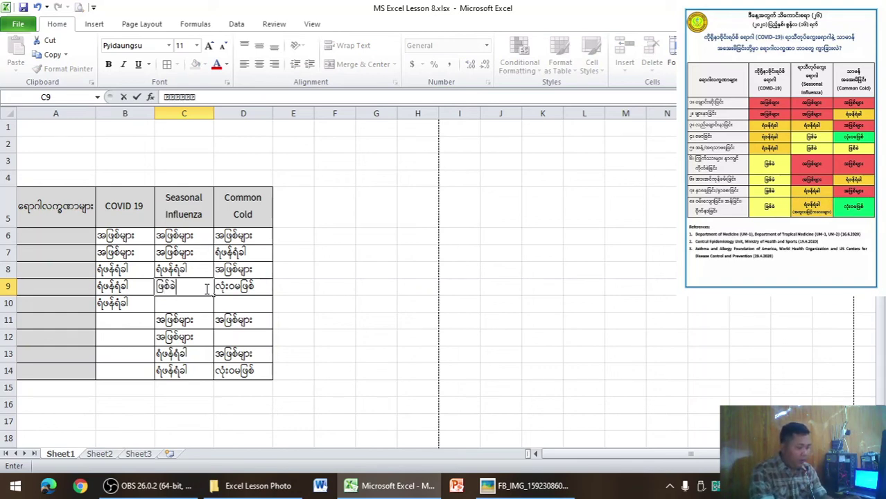
{"action": "left_click", "coordinate": [375, 205]}
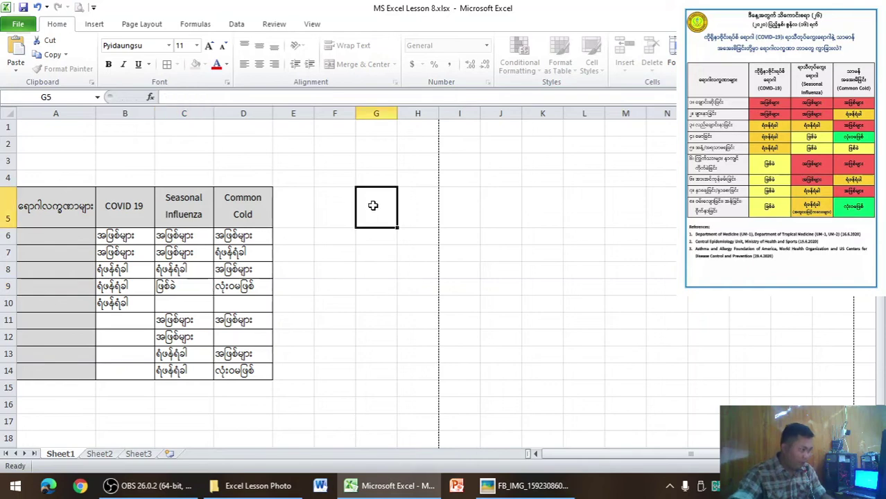
{"action": "left_click", "coordinate": [182, 292]}
{"action": "key", "text": "ctrl+c"}
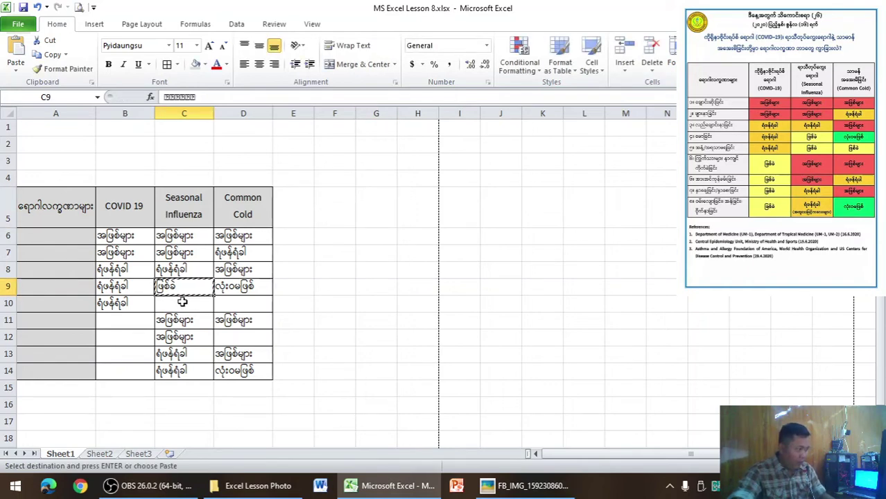
{"action": "left_click", "coordinate": [182, 302]}
{"action": "key", "text": "ctrl+v"}
Paste the ဖြစ်ခဲ entry into D10.
{"action": "key", "text": "alt+Tab"}
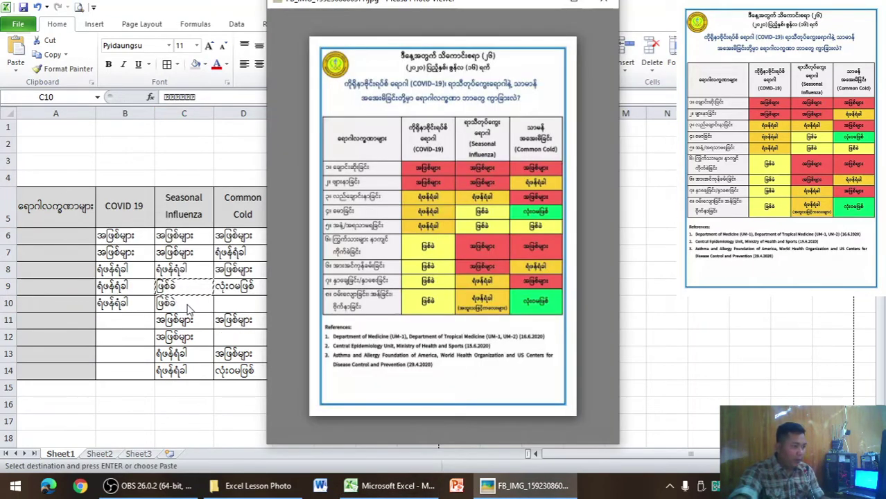
{"action": "left_click", "coordinate": [188, 309]}
{"action": "left_click", "coordinate": [267, 305]}
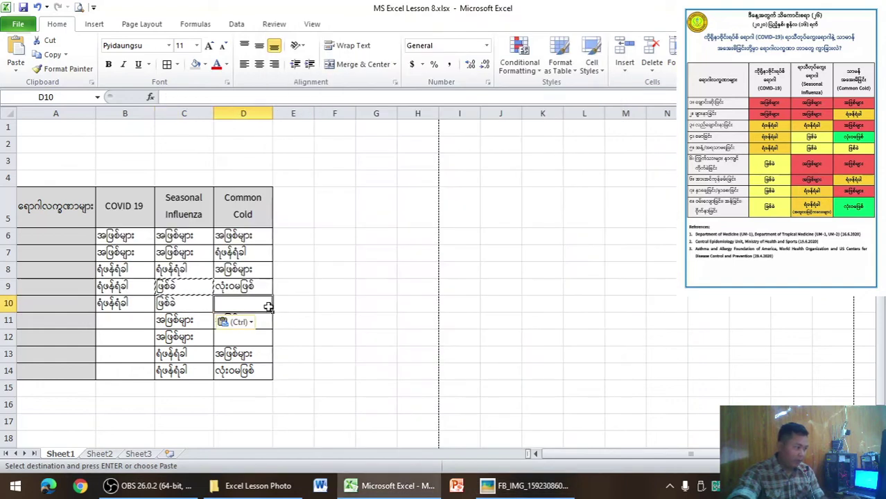
{"action": "key", "text": "ctrl+v"}
{"action": "left_click", "coordinate": [380, 339]}
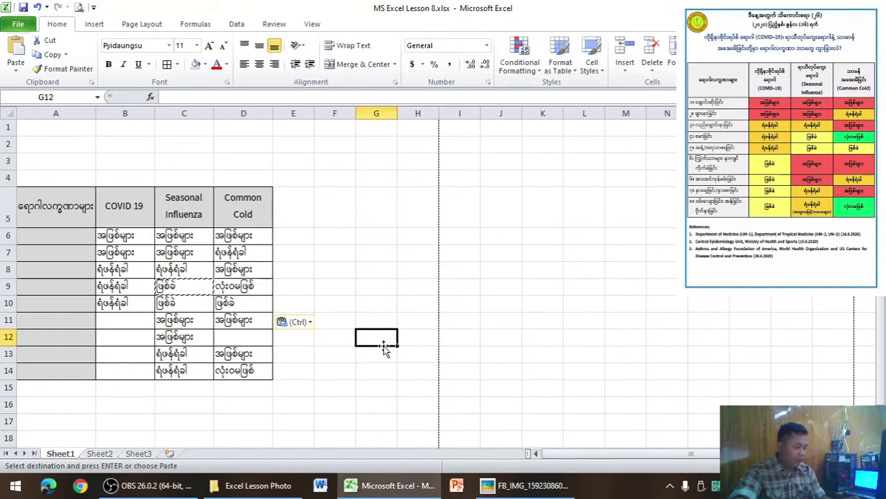
{"action": "key", "text": "alt+Tab"}
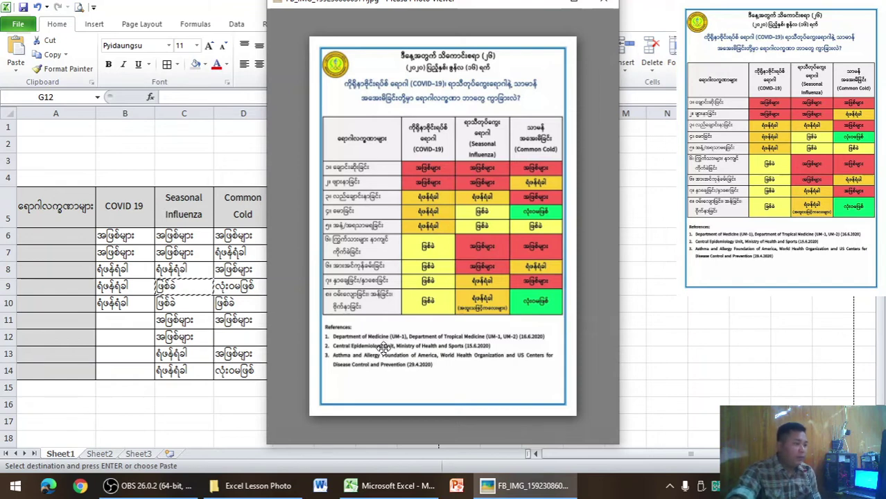
{"action": "left_click", "coordinate": [131, 324]}
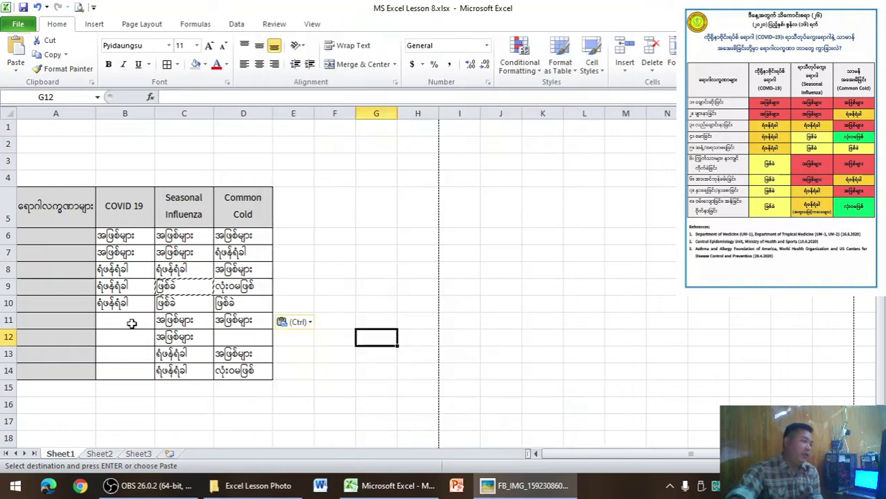
Copy C10's ဖြစ်ခဲ entry into B11.
{"action": "left_click", "coordinate": [132, 323]}
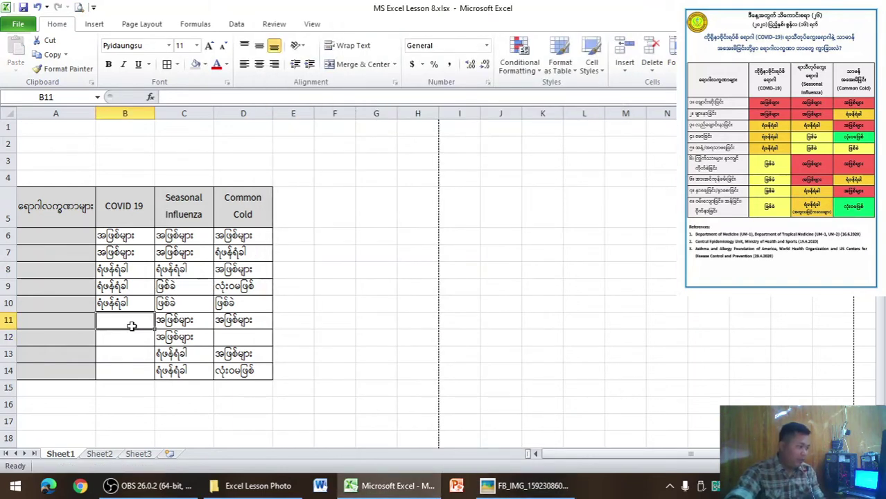
{"action": "left_click", "coordinate": [179, 303]}
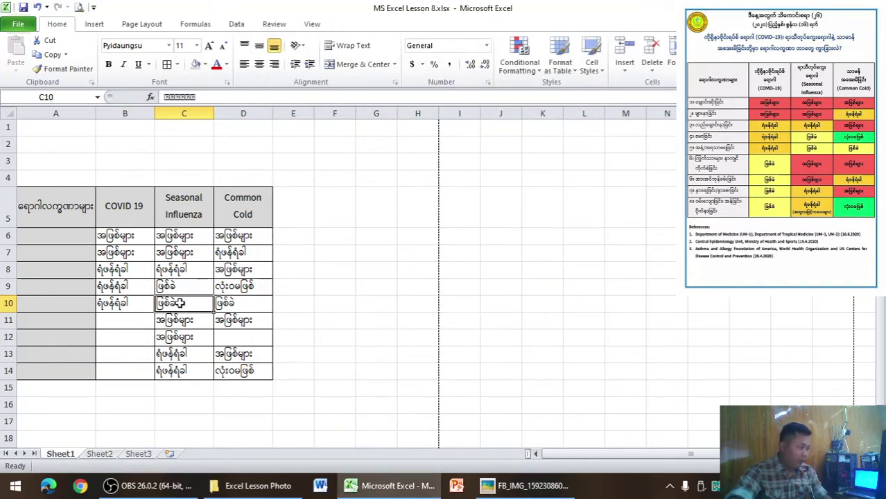
{"action": "key", "text": "ctrl+c"}
{"action": "left_click", "coordinate": [132, 322]}
{"action": "key", "text": "ctrl+v"}
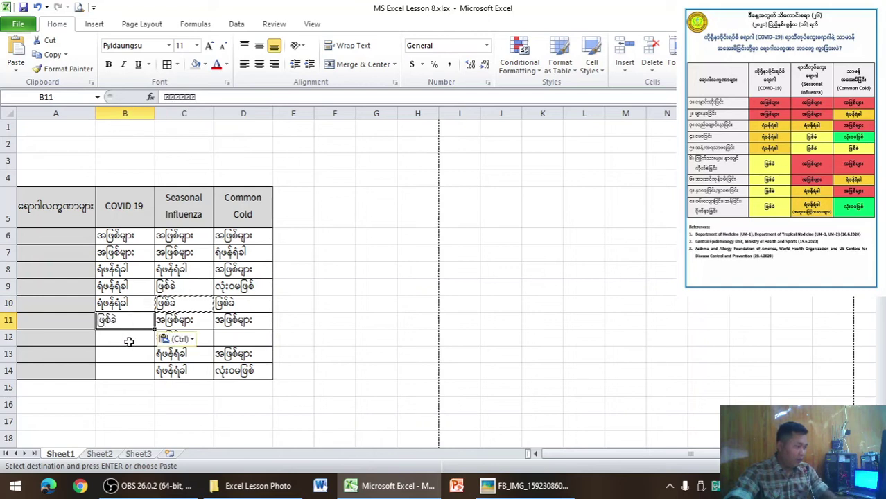
Paste the same entry into B12, B13 and B14, then clear the copy marquee.
{"action": "left_click", "coordinate": [129, 340]}
{"action": "key", "text": "ctrl+v"}
{"action": "left_click", "coordinate": [125, 353]}
{"action": "key", "text": "ctrl+v"}
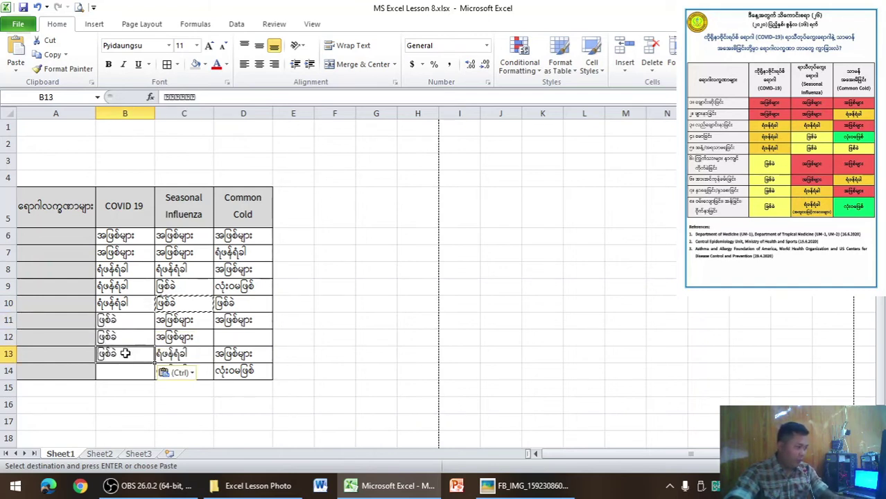
{"action": "left_click", "coordinate": [125, 369]}
{"action": "key", "text": "ctrl+v"}
{"action": "left_click", "coordinate": [205, 432]}
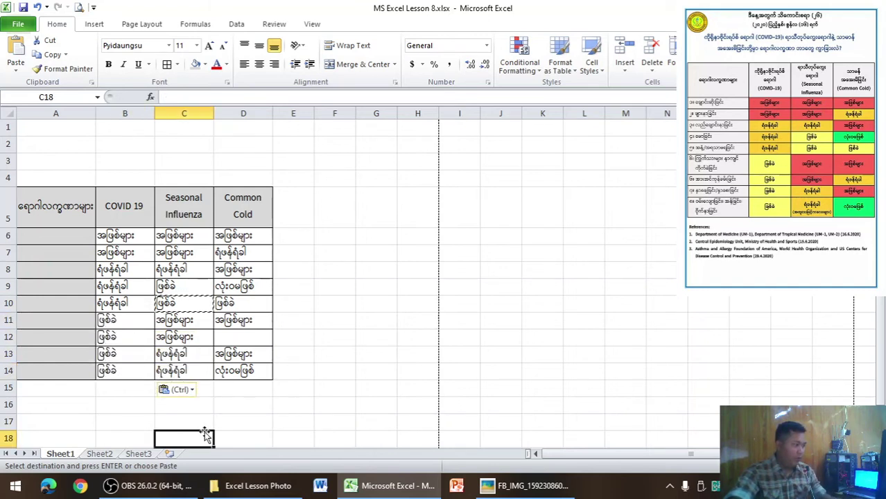
{"action": "key", "text": "Escape"}
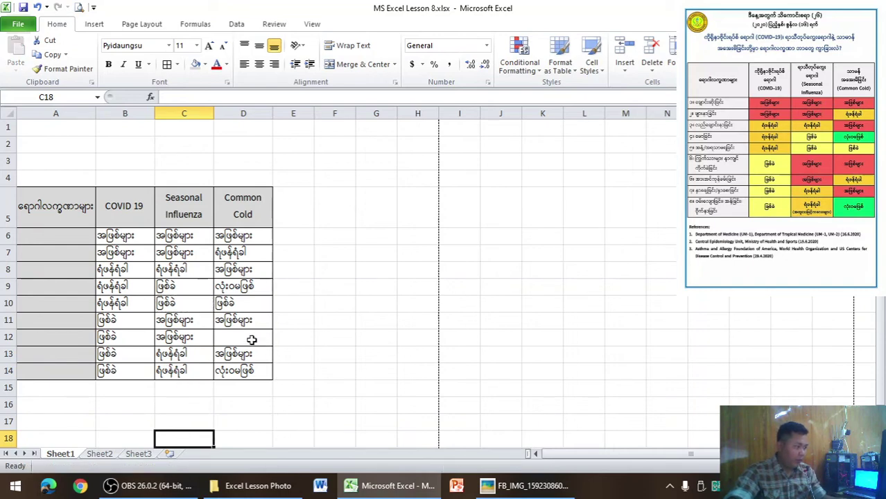
Copy D7's ရံဖန်ရံခါ entry into the empty cell D12.
{"action": "key", "text": "alt+Tab"}
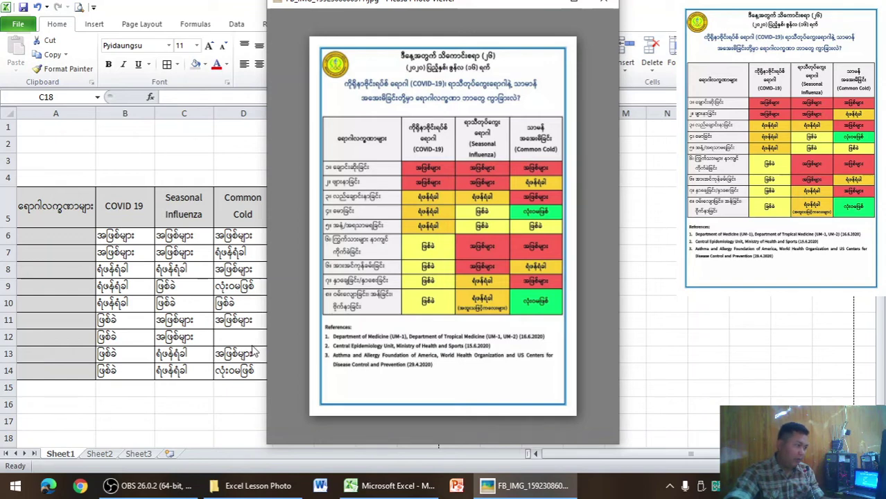
{"action": "key", "text": "alt+Tab"}
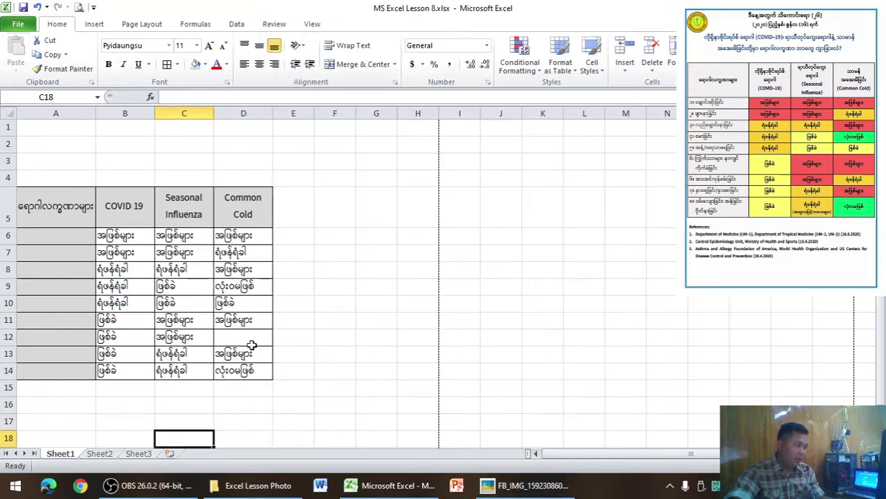
{"action": "left_click", "coordinate": [242, 267]}
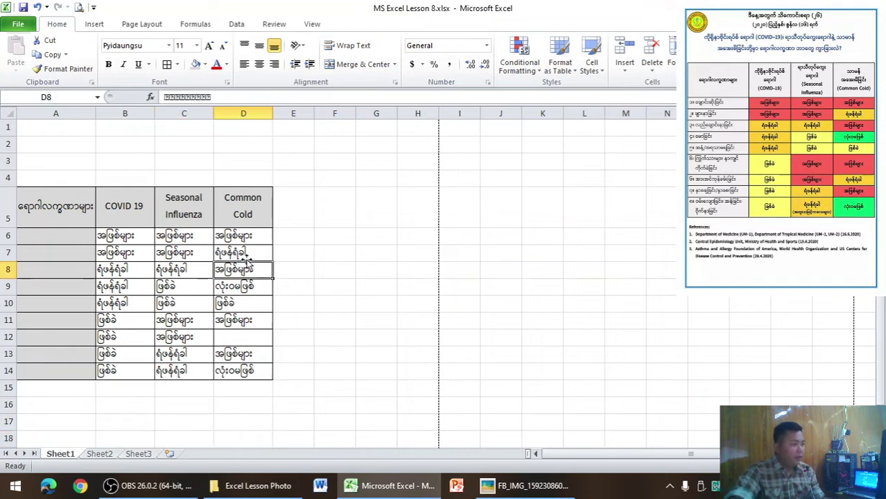
{"action": "left_click", "coordinate": [248, 253]}
{"action": "left_click", "coordinate": [245, 336]}
{"action": "left_click", "coordinate": [238, 253]}
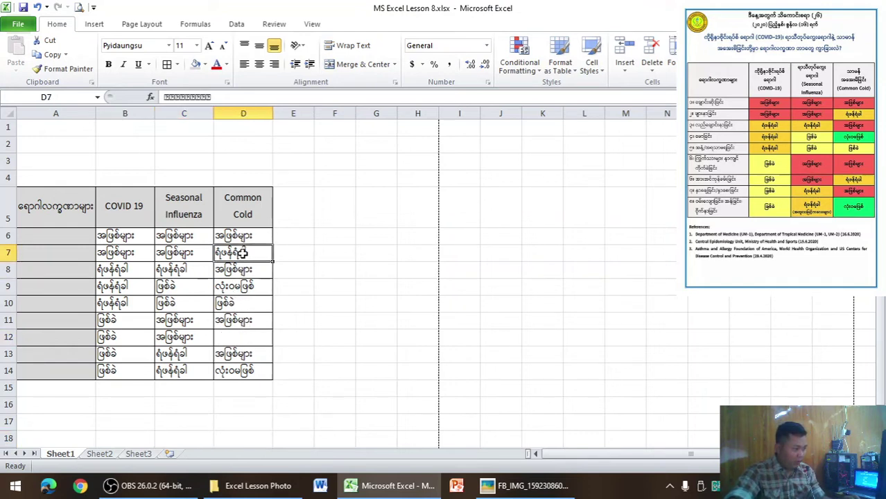
{"action": "key", "text": "ctrl+c"}
{"action": "left_click", "coordinate": [241, 338]}
{"action": "key", "text": "ctrl+v"}
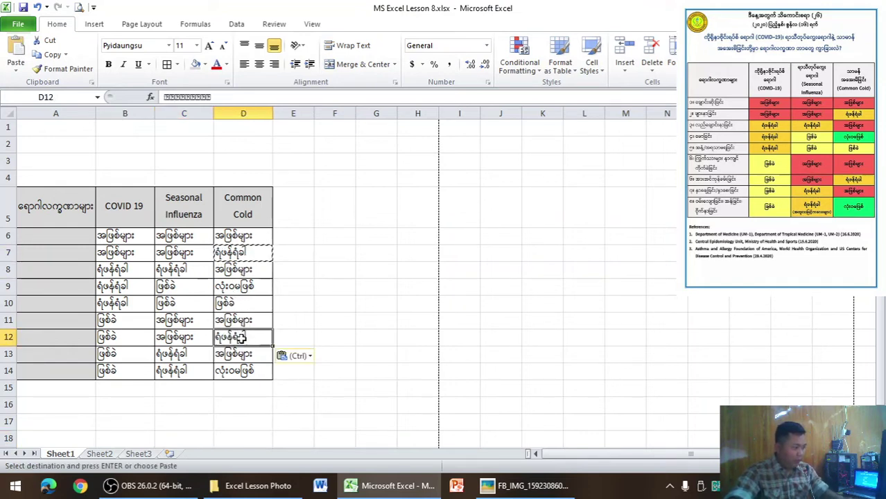
Clear the copy marquee and minimize the reference chart image viewer.
{"action": "left_click", "coordinate": [336, 338]}
{"action": "key", "text": "Escape"}
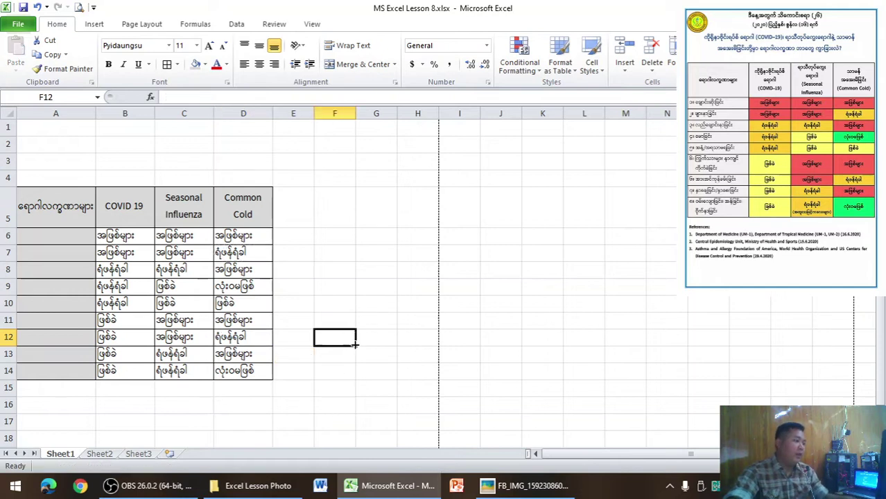
{"action": "key", "text": "alt+space"}
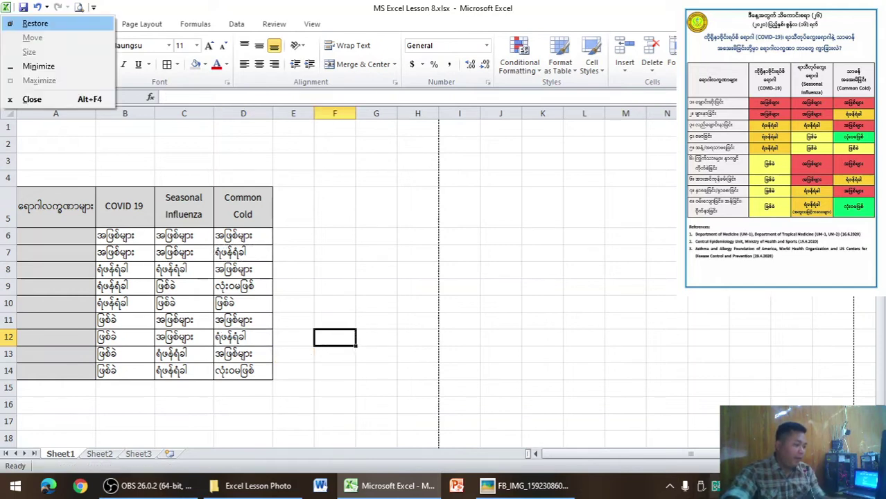
{"action": "key", "text": "Escape"}
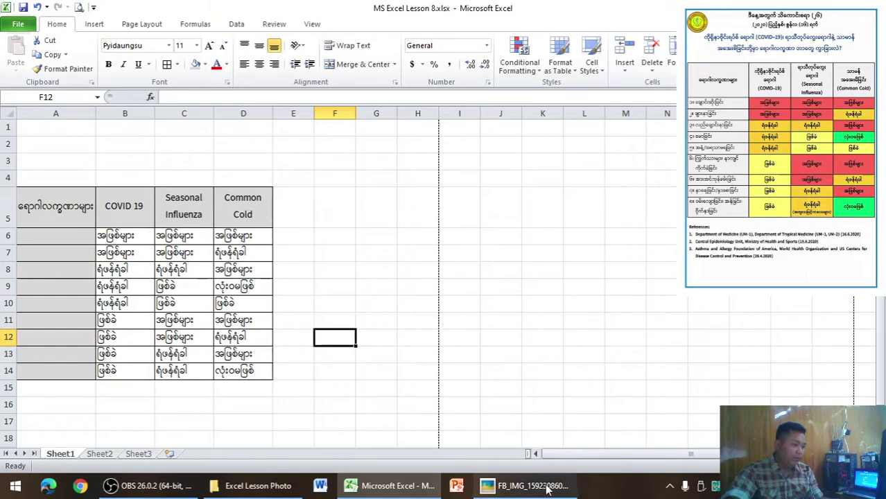
{"action": "left_click", "coordinate": [544, 488]}
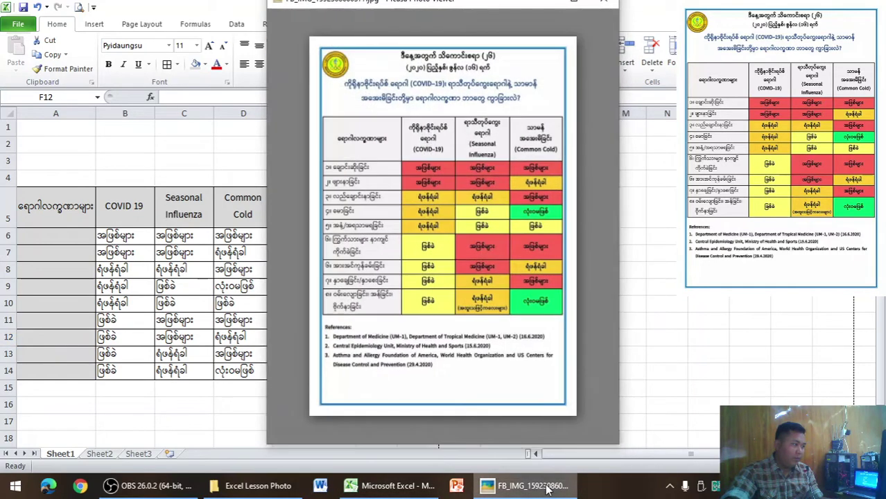
{"action": "left_click", "coordinate": [530, 486]}
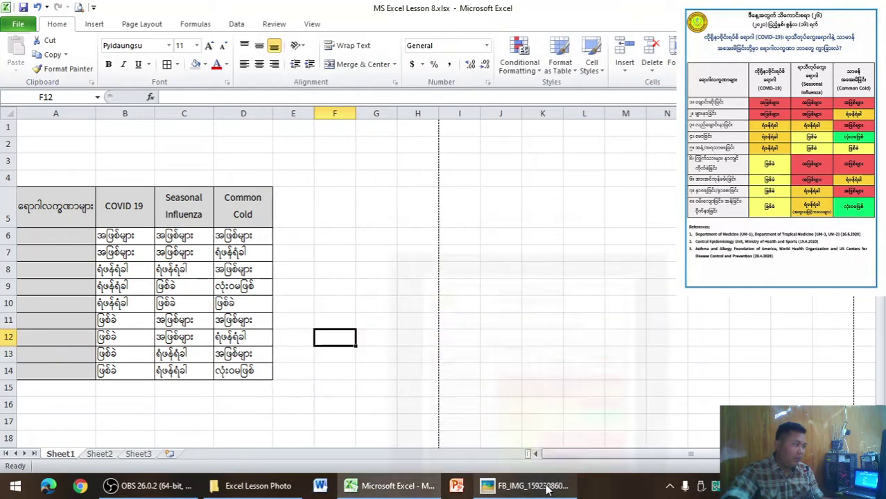
{"action": "left_click", "coordinate": [530, 486]}
{"action": "left_click", "coordinate": [530, 486]}
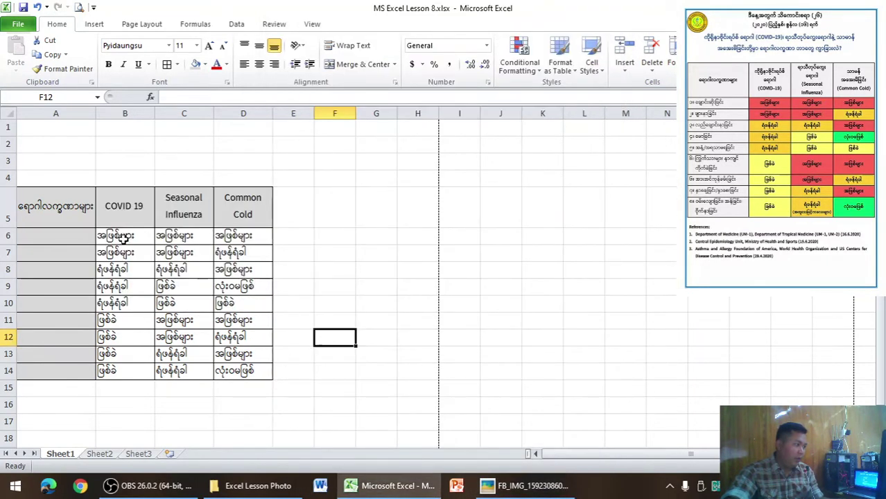
Centre the ratings in B6:D14 and drag rows 6–14 taller.
{"action": "left_click_drag", "start_coordinate": [123, 237], "coordinate": [253, 368]}
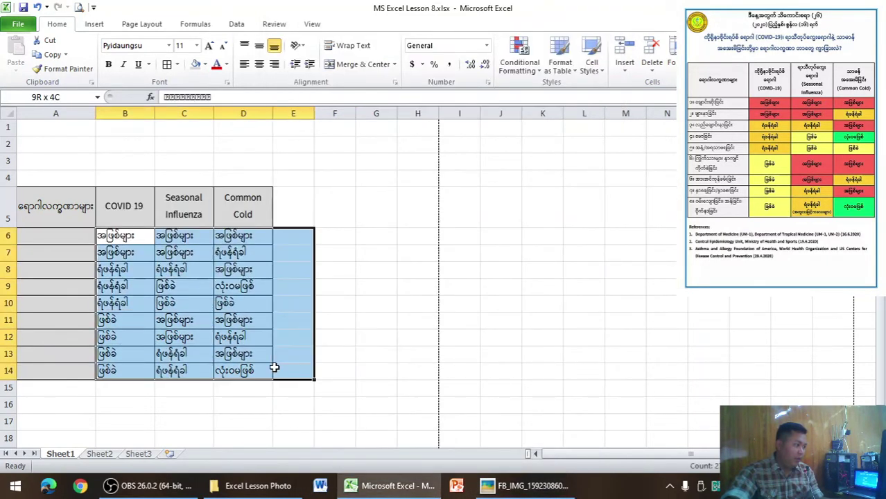
{"action": "left_click", "coordinate": [259, 64]}
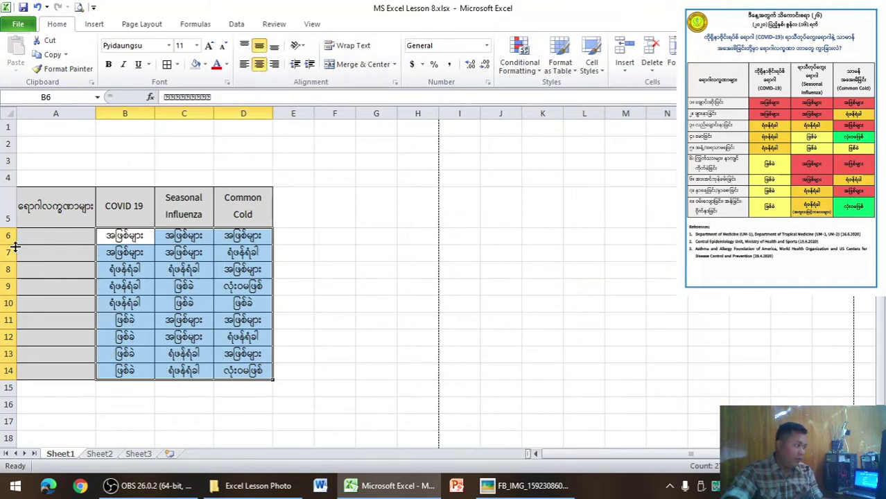
{"action": "left_click_drag", "start_coordinate": [9, 236], "coordinate": [8, 371]}
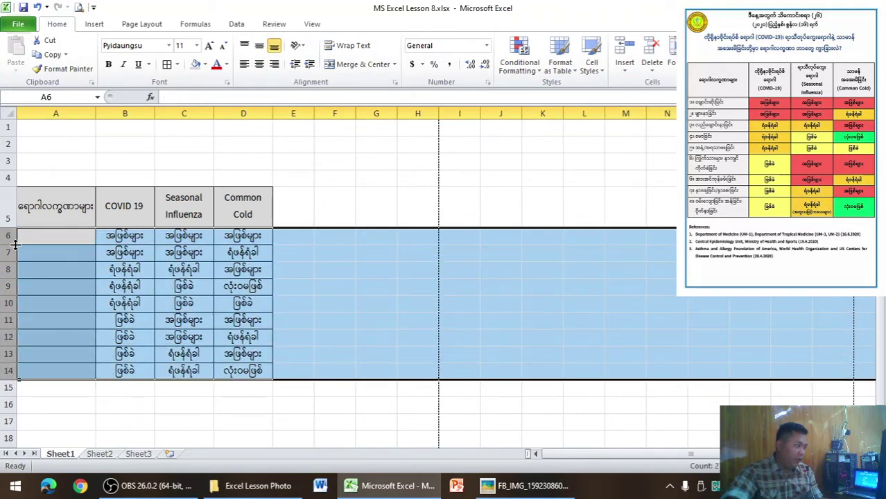
{"action": "left_click_drag", "start_coordinate": [14, 244], "coordinate": [8, 251]}
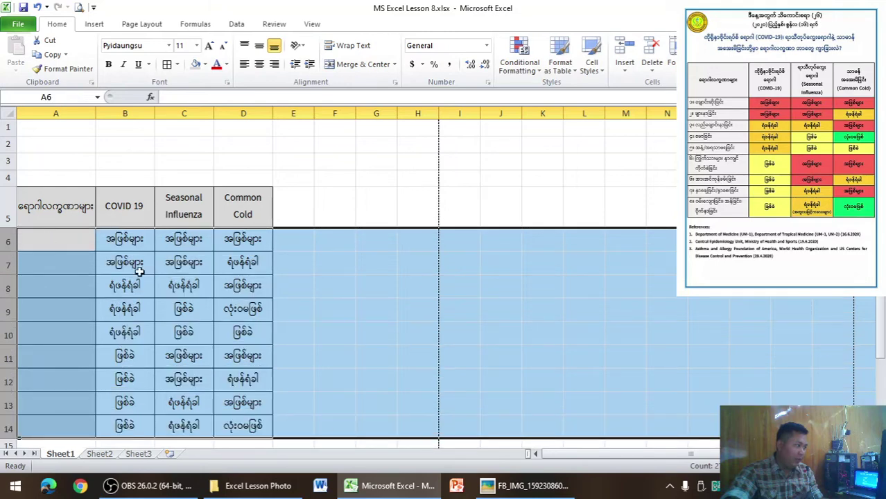
{"action": "left_click", "coordinate": [352, 327]}
{"action": "key", "text": "alt+Tab"}
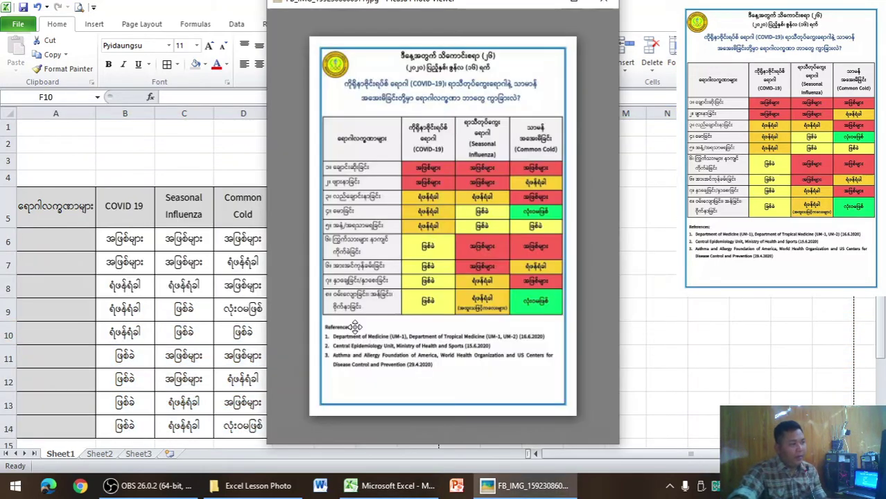
{"action": "key", "text": "alt+Tab"}
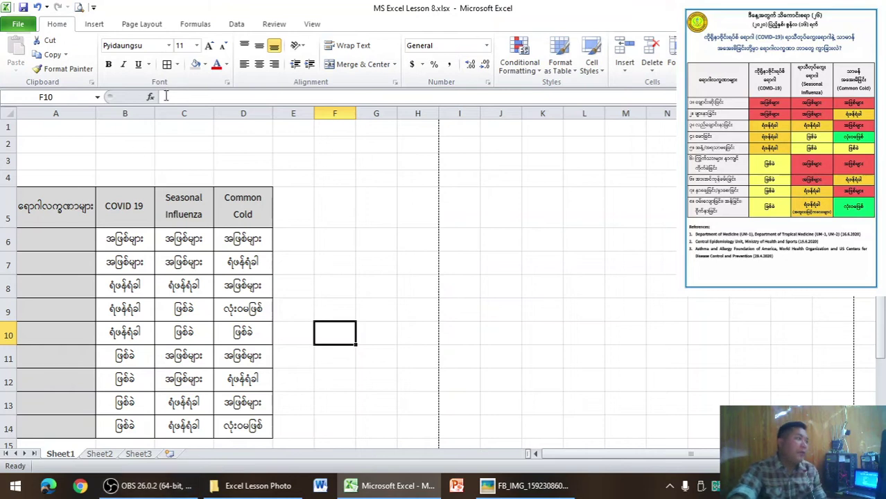
Fill test cell F10 and symptom cell B6 red.
{"action": "left_click", "coordinate": [204, 63]}
{"action": "left_click", "coordinate": [206, 158]}
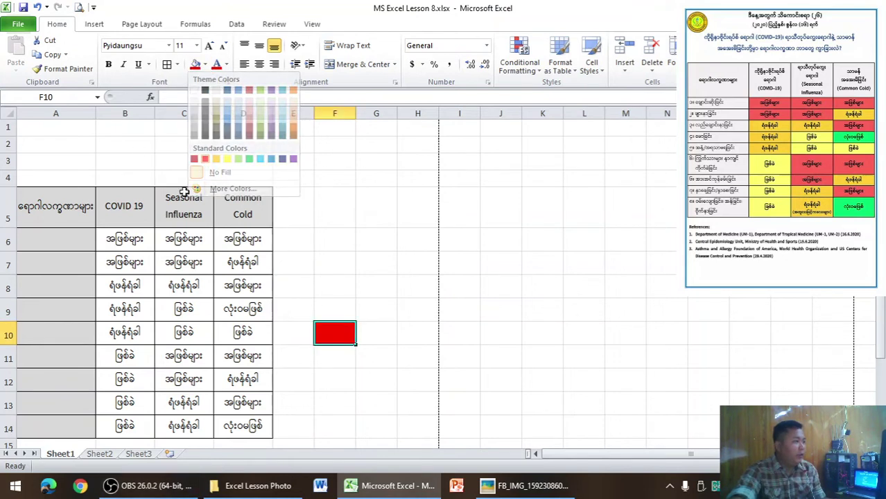
{"action": "left_click", "coordinate": [125, 239]}
{"action": "left_click", "coordinate": [196, 63]}
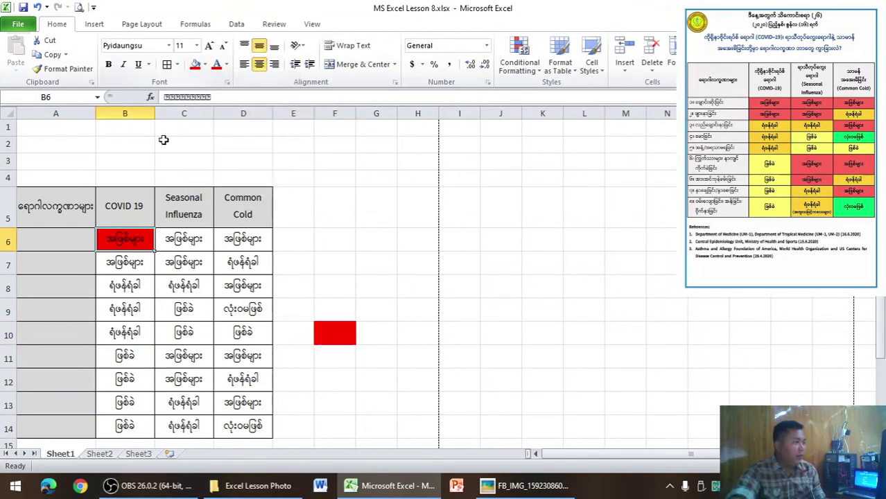
Fill B7, C6, C7, D6, D8, C11, D11 and D13 red together.
{"action": "left_click", "coordinate": [124, 272]}
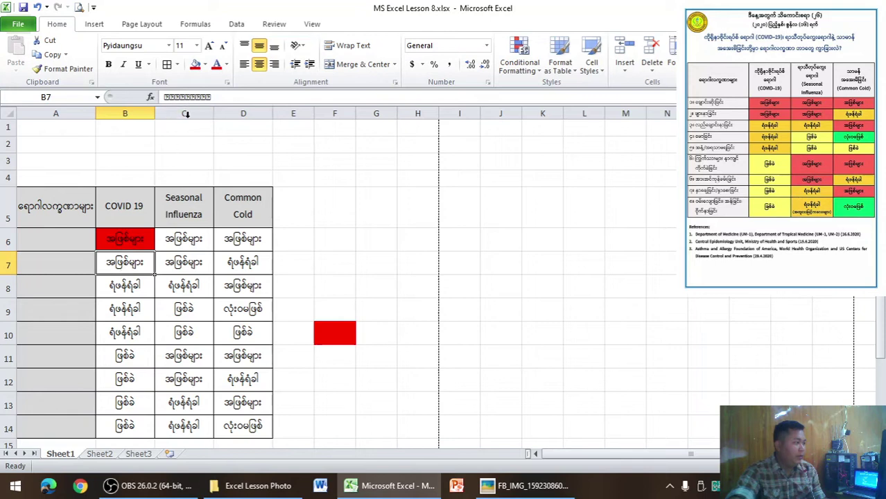
{"action": "left_click", "coordinate": [172, 244], "text": "ctrl"}
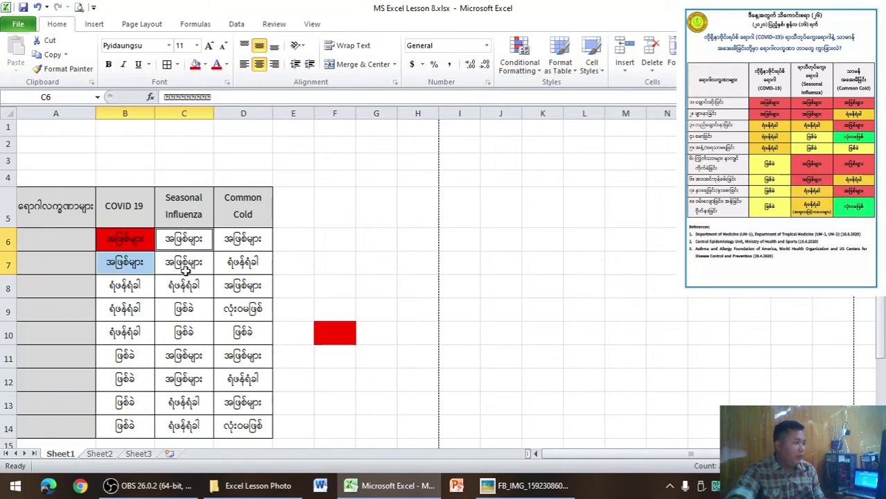
{"action": "left_click", "coordinate": [186, 270], "text": "ctrl"}
{"action": "left_click", "coordinate": [256, 244], "text": "ctrl"}
{"action": "left_click", "coordinate": [257, 291], "text": "ctrl"}
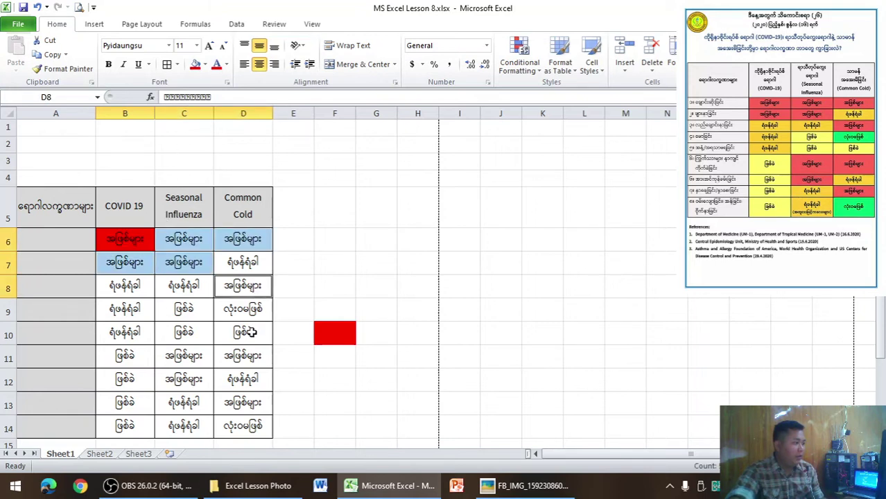
{"action": "left_click", "coordinate": [183, 357], "text": "ctrl"}
{"action": "left_click", "coordinate": [228, 360], "text": "ctrl"}
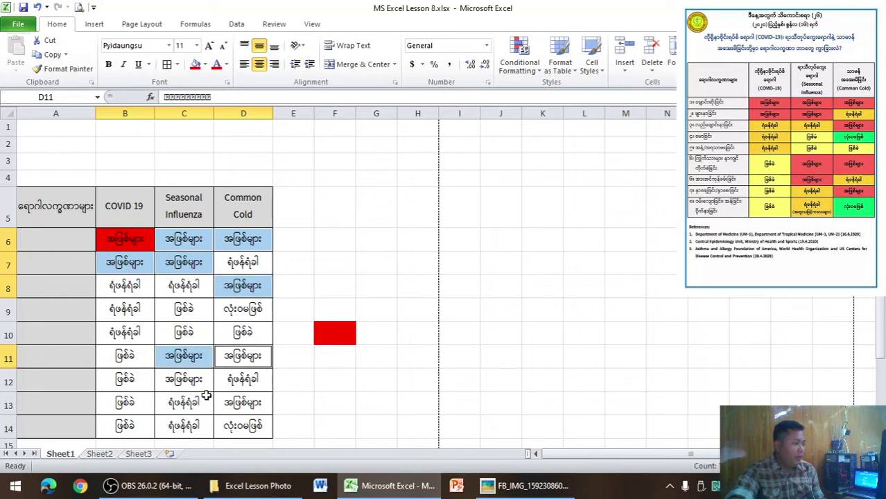
{"action": "left_click", "coordinate": [245, 405], "text": "ctrl"}
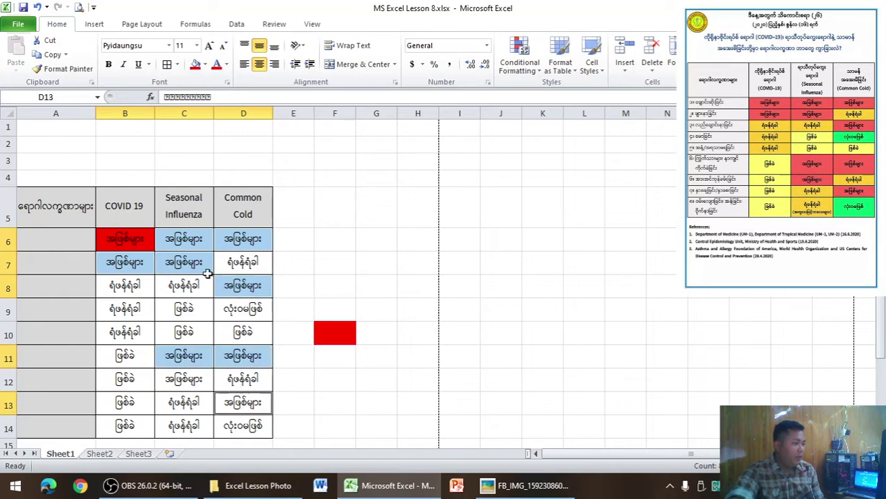
{"action": "left_click", "coordinate": [195, 64]}
Remove the red test fill from F10 and bring the reference chart image forward.
{"action": "left_click", "coordinate": [324, 196]}
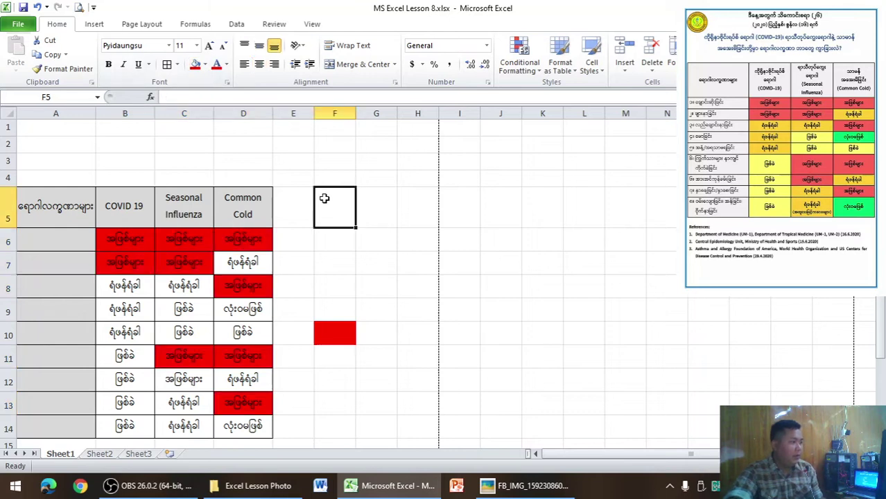
{"action": "left_click", "coordinate": [332, 337]}
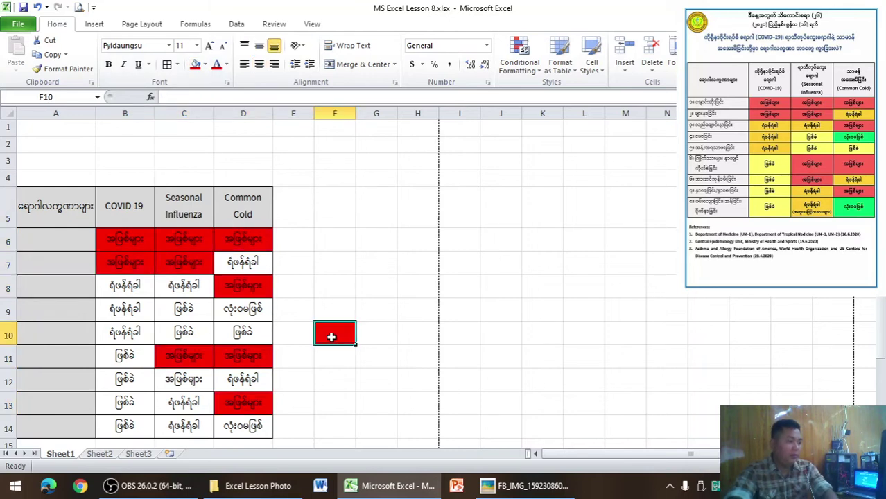
{"action": "left_click", "coordinate": [205, 64]}
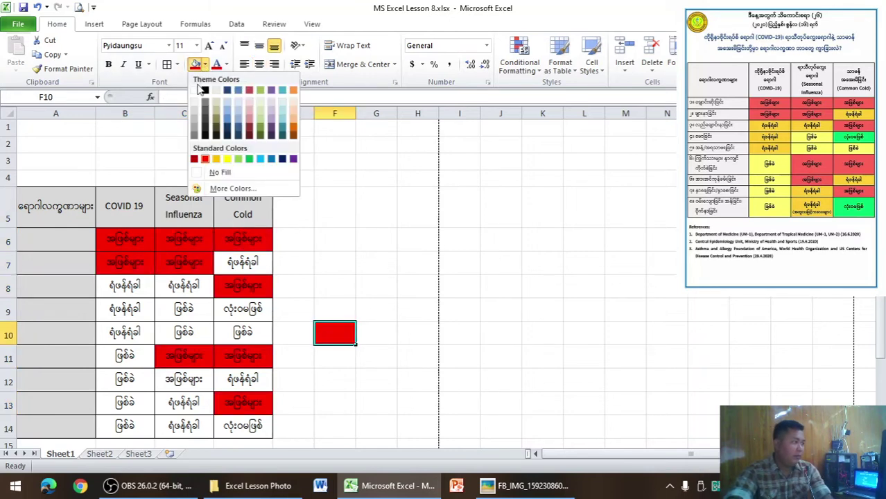
{"action": "left_click", "coordinate": [199, 91]}
{"action": "left_click", "coordinate": [448, 198]}
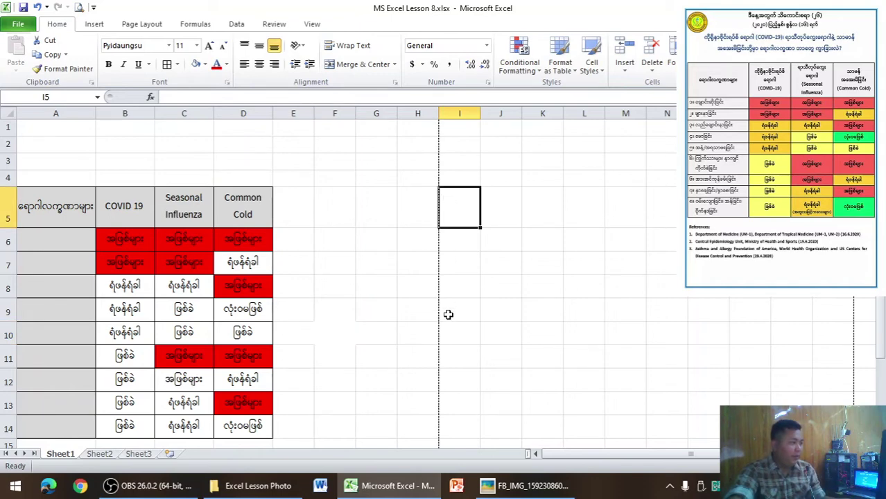
{"action": "left_click", "coordinate": [513, 485]}
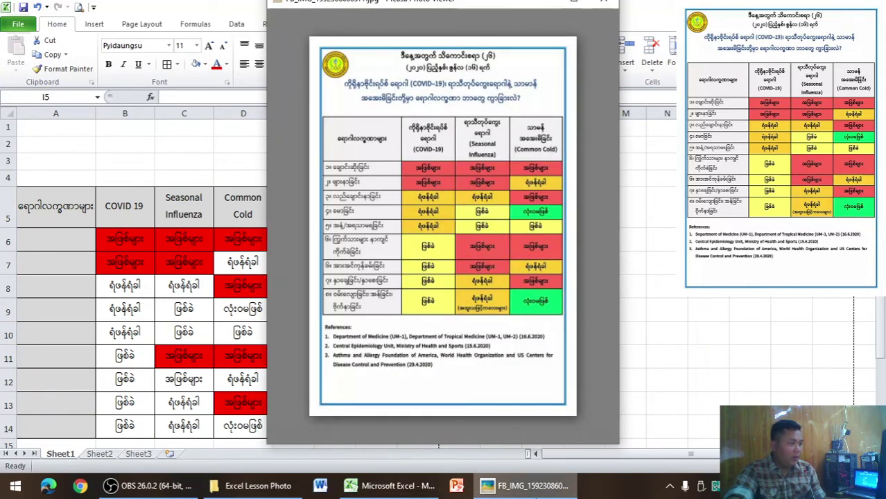
Fill D7, B8, C8, B9, B10, D12, C13 and C14 orange.
{"action": "left_click", "coordinate": [523, 486]}
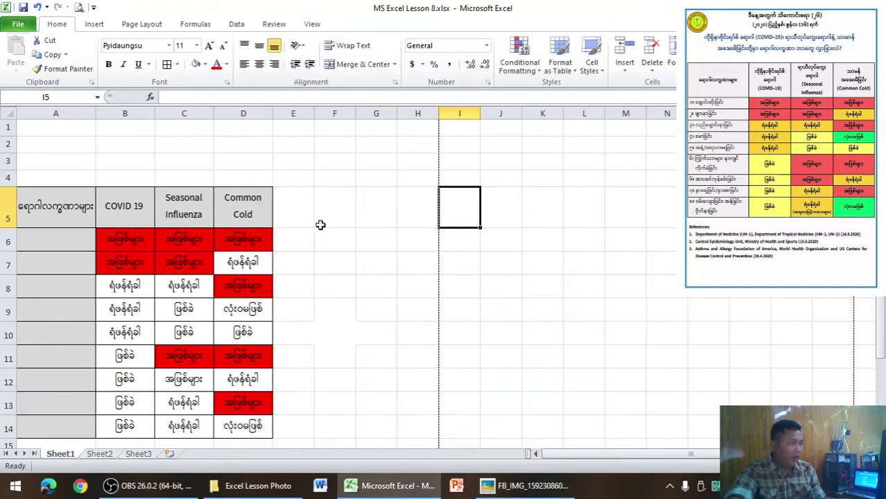
{"action": "left_click", "coordinate": [247, 267], "text": "ctrl"}
{"action": "left_click", "coordinate": [193, 284], "text": "ctrl"}
{"action": "left_click", "coordinate": [139, 288], "text": "ctrl"}
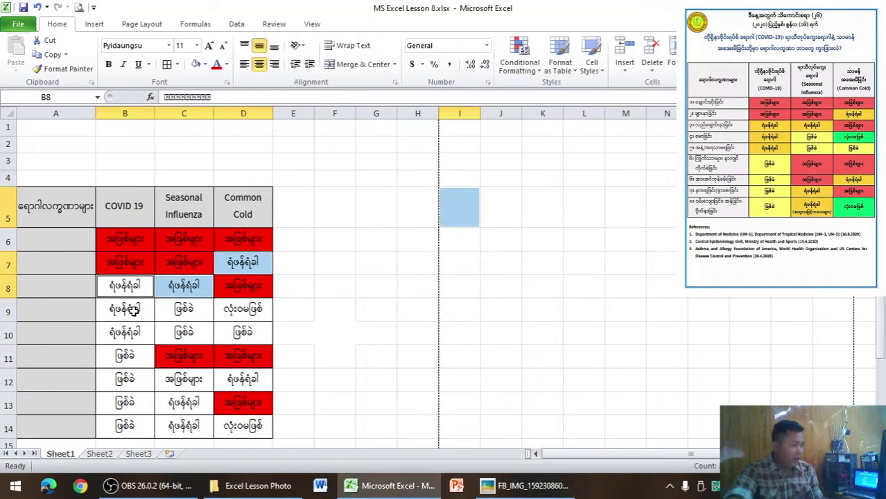
{"action": "left_click", "coordinate": [133, 312], "text": "ctrl"}
{"action": "left_click", "coordinate": [131, 333], "text": "ctrl"}
{"action": "left_click", "coordinate": [192, 399], "text": "ctrl"}
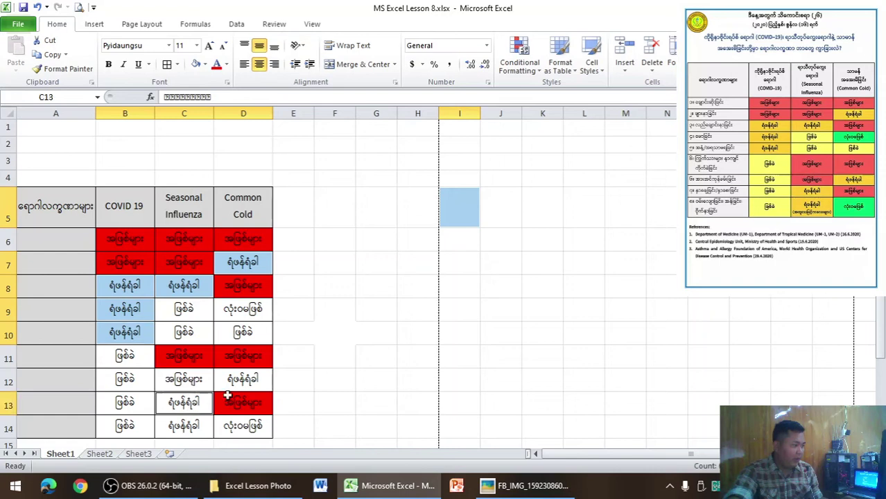
{"action": "left_click", "coordinate": [243, 381], "text": "ctrl"}
{"action": "left_click", "coordinate": [196, 429], "text": "ctrl"}
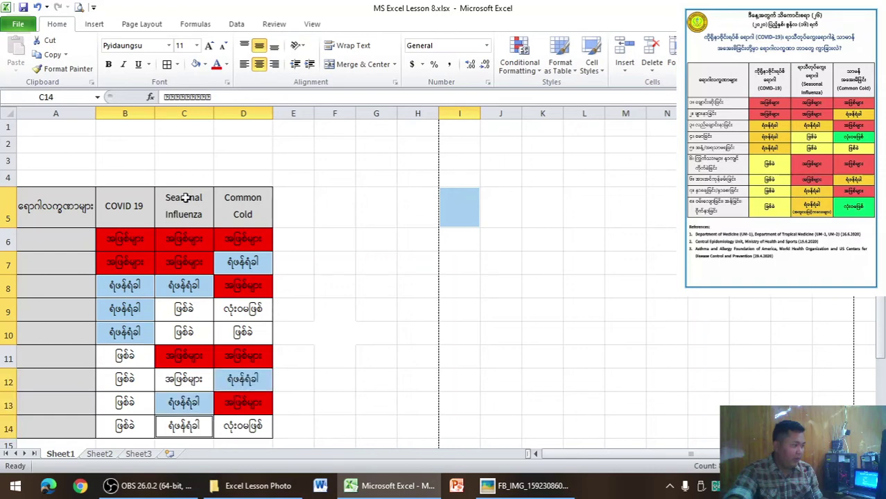
{"action": "left_click", "coordinate": [205, 65]}
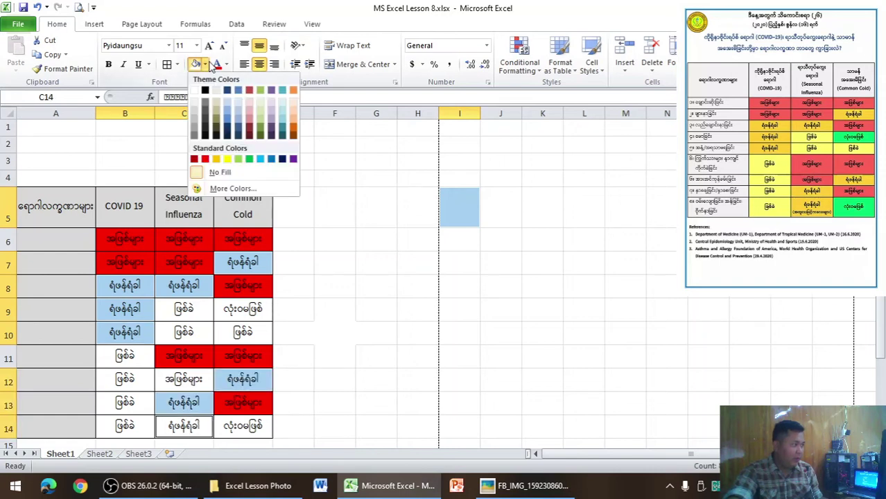
{"action": "left_click", "coordinate": [215, 160]}
Check the reference chart and select C9, C10 and B11 through B14.
{"action": "key", "text": "alt+Tab"}
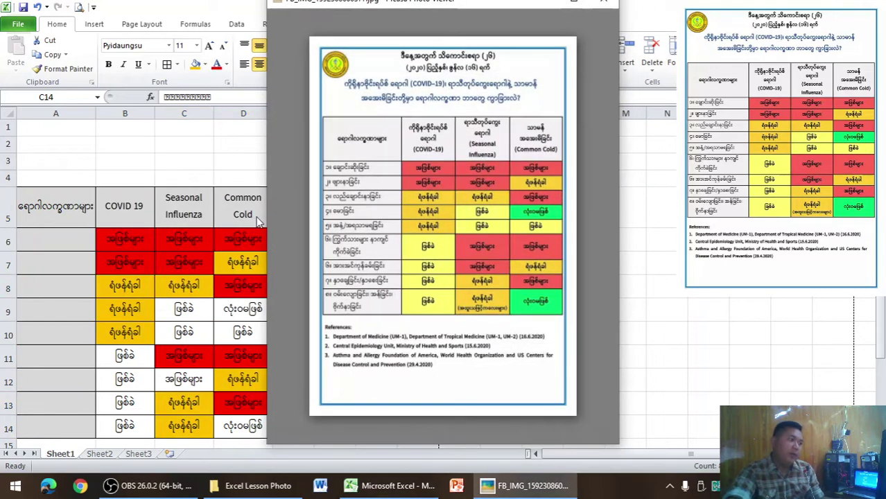
{"action": "key", "text": "alt+Tab"}
{"action": "left_click", "coordinate": [205, 310]}
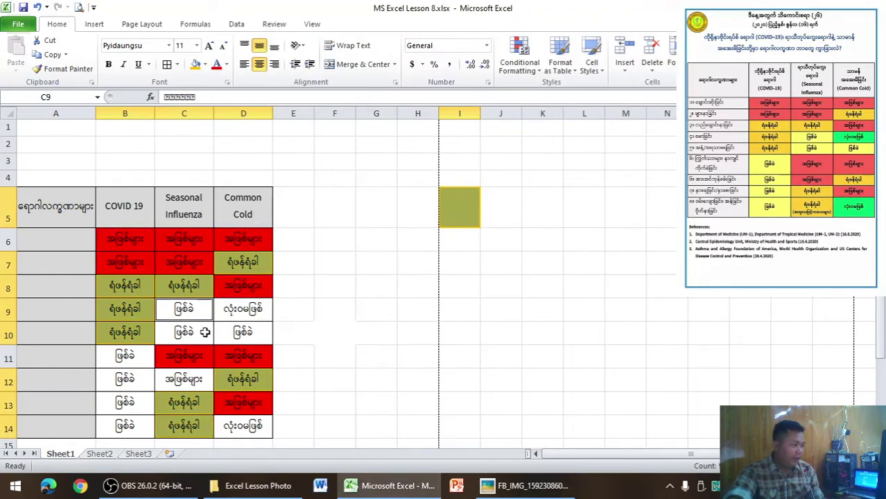
{"action": "left_click", "coordinate": [205, 332], "text": "ctrl"}
{"action": "left_click", "coordinate": [138, 355], "text": "ctrl"}
{"action": "left_click", "coordinate": [142, 379], "text": "ctrl"}
{"action": "left_click", "coordinate": [149, 405], "text": "ctrl"}
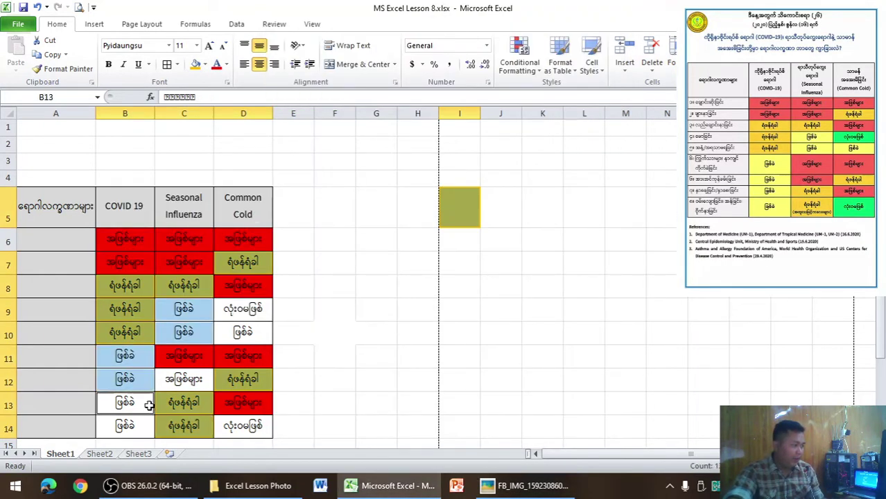
{"action": "left_click", "coordinate": [131, 428], "text": "ctrl"}
{"action": "key", "text": "alt+Tab"}
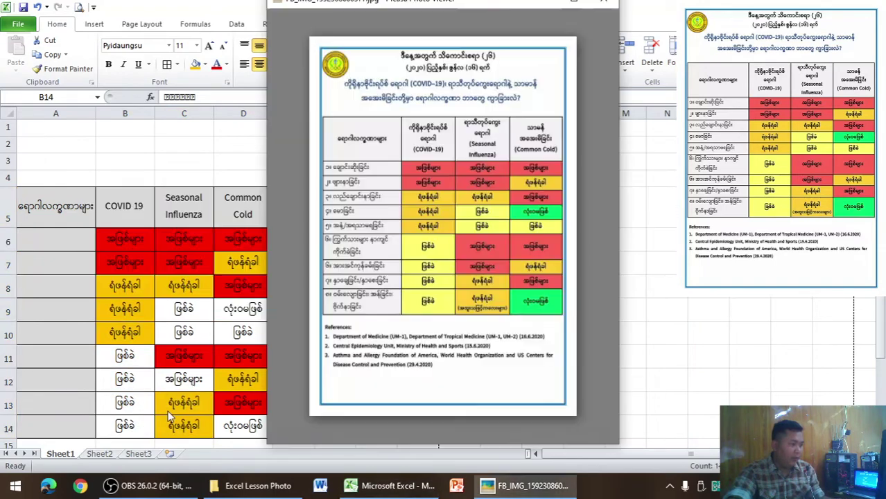
{"action": "key", "text": "alt+Tab"}
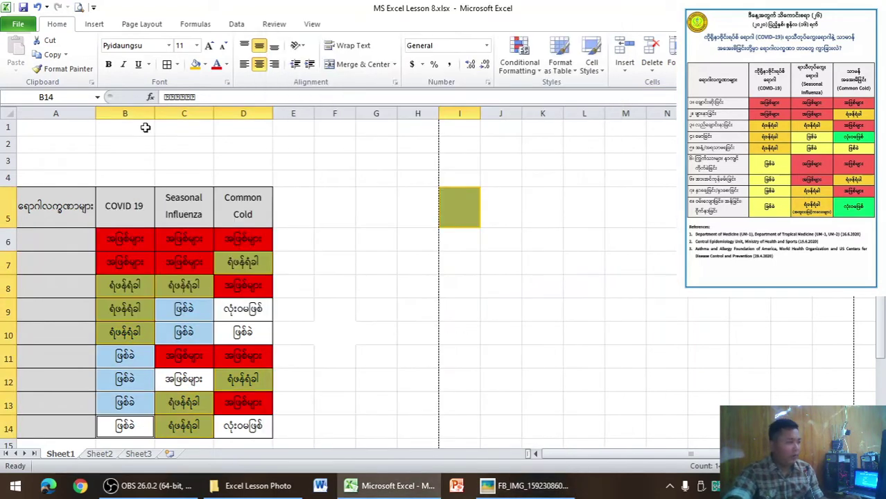
Browse the fill colours without applying any, then select cell D9.
{"action": "left_click", "coordinate": [206, 64]}
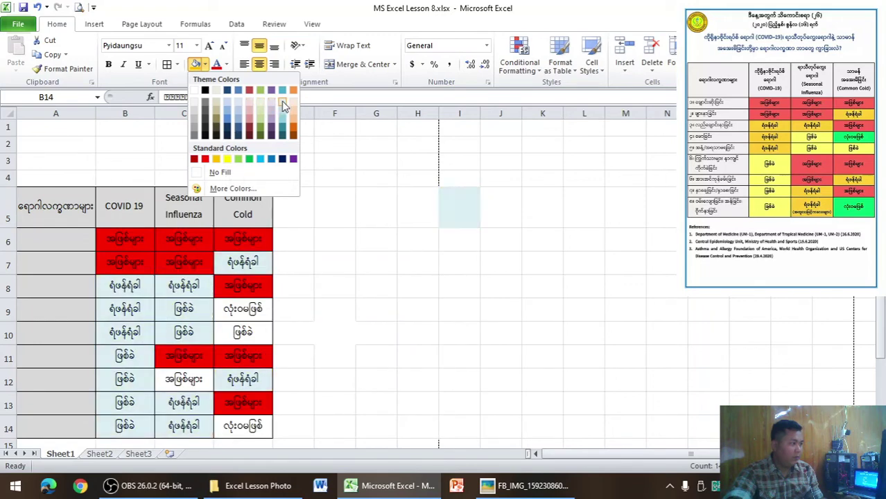
{"action": "left_click", "coordinate": [345, 176]}
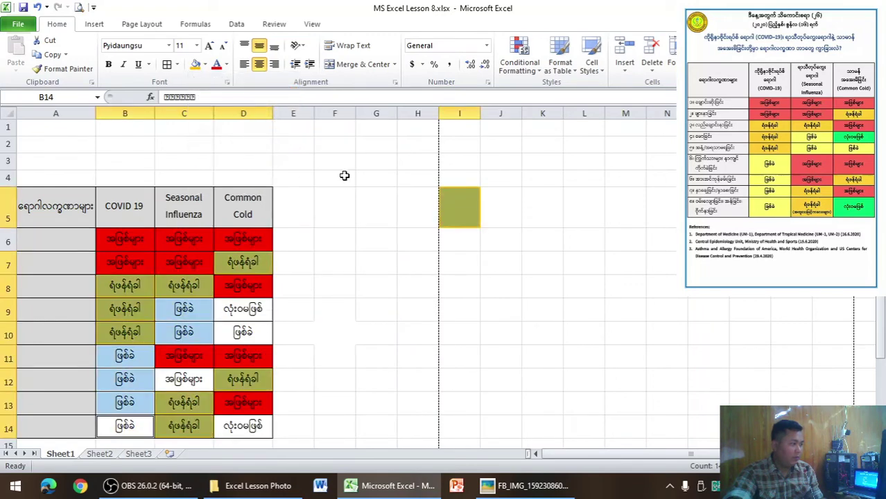
{"action": "left_click", "coordinate": [205, 65]}
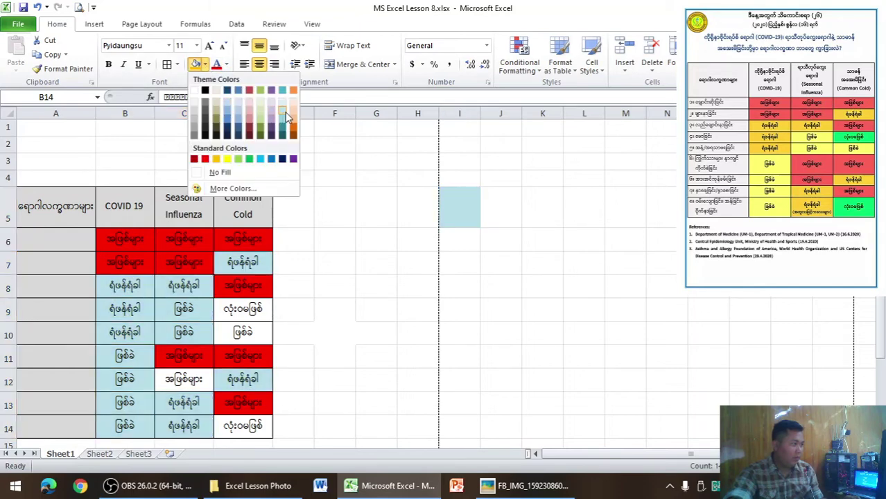
{"action": "left_click", "coordinate": [343, 183]}
{"action": "left_click", "coordinate": [237, 318]}
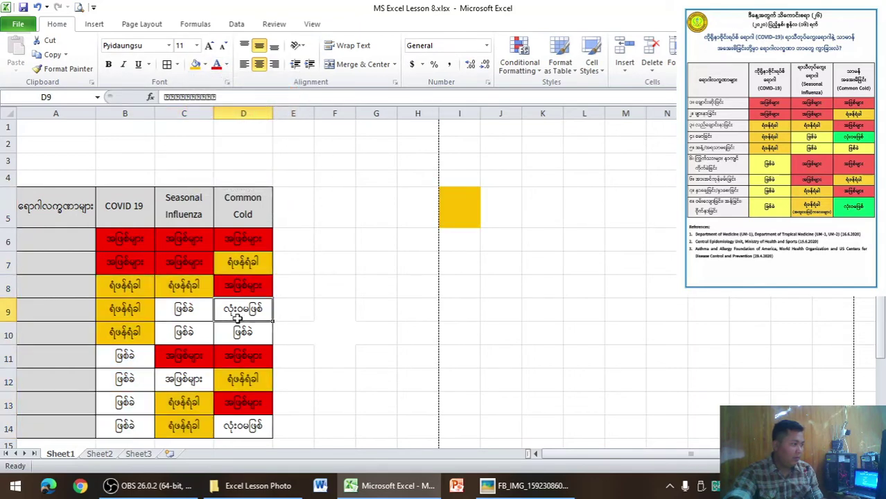
Fill C9, C10, D10, F10 and B11:B14 peach (Orange, Accent 6, Lighter 60%).
{"action": "left_click", "coordinate": [182, 310], "text": "ctrl"}
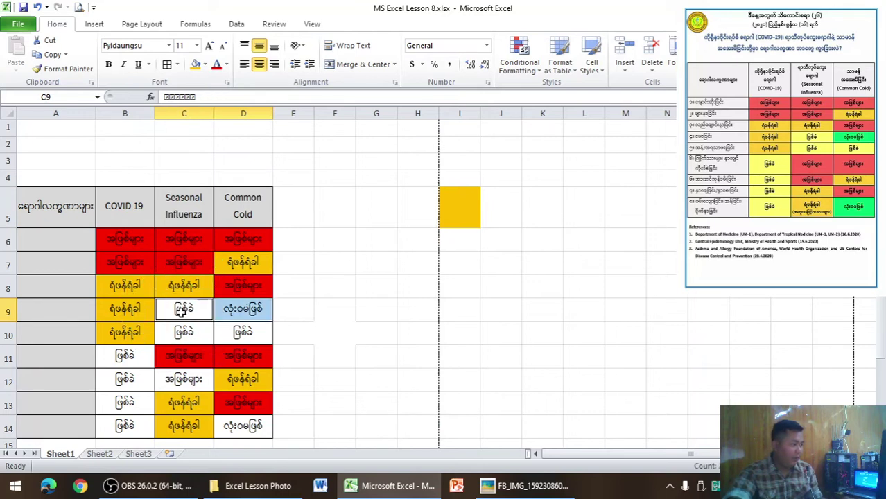
{"action": "left_click", "coordinate": [178, 343], "text": "ctrl"}
{"action": "left_click", "coordinate": [318, 326]}
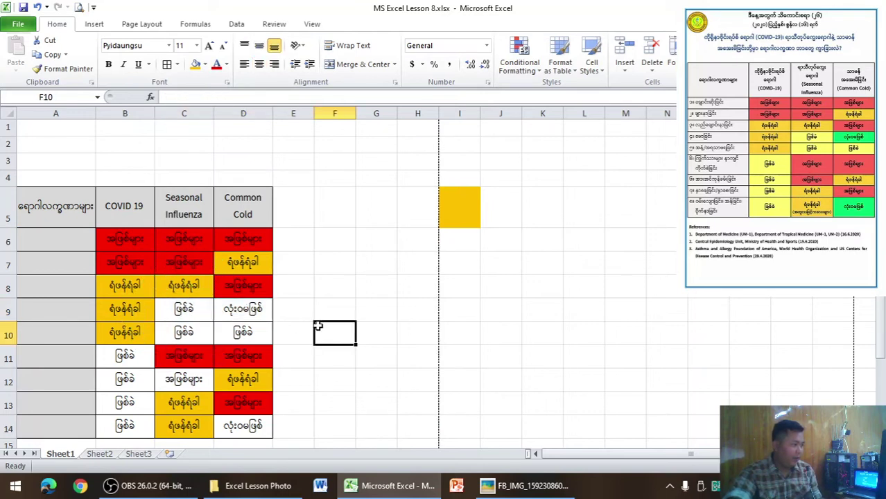
{"action": "left_click", "coordinate": [193, 309], "text": "ctrl"}
{"action": "left_click", "coordinate": [195, 331], "text": "ctrl"}
{"action": "left_click", "coordinate": [233, 337], "text": "ctrl"}
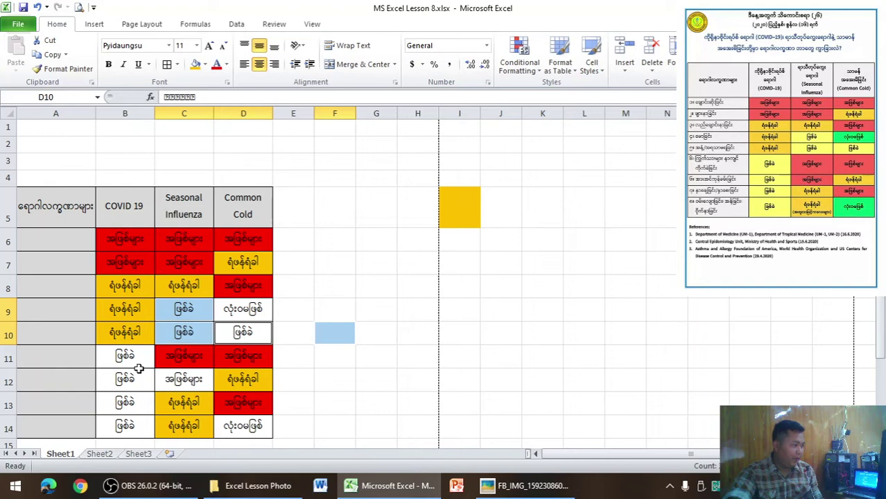
{"action": "left_click", "coordinate": [135, 363], "text": "ctrl"}
{"action": "left_click", "coordinate": [132, 375], "text": "ctrl"}
{"action": "left_click", "coordinate": [150, 403], "text": "ctrl"}
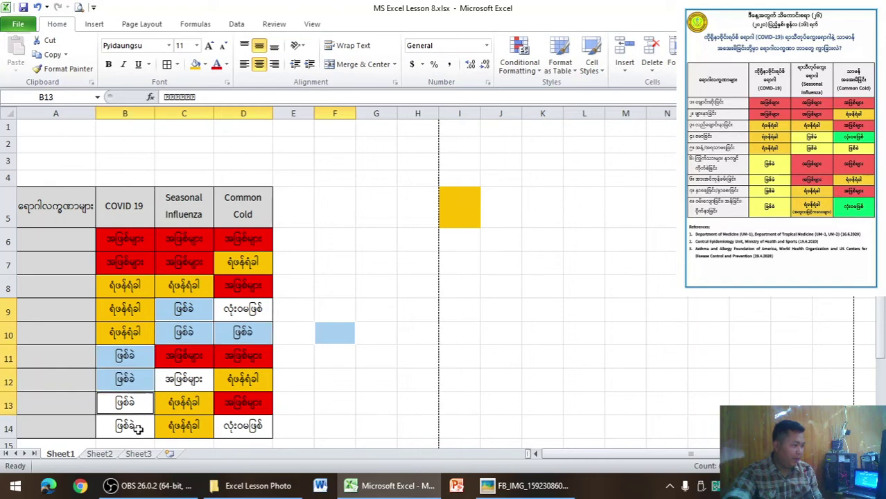
{"action": "left_click", "coordinate": [139, 428], "text": "ctrl"}
{"action": "left_click", "coordinate": [205, 65]}
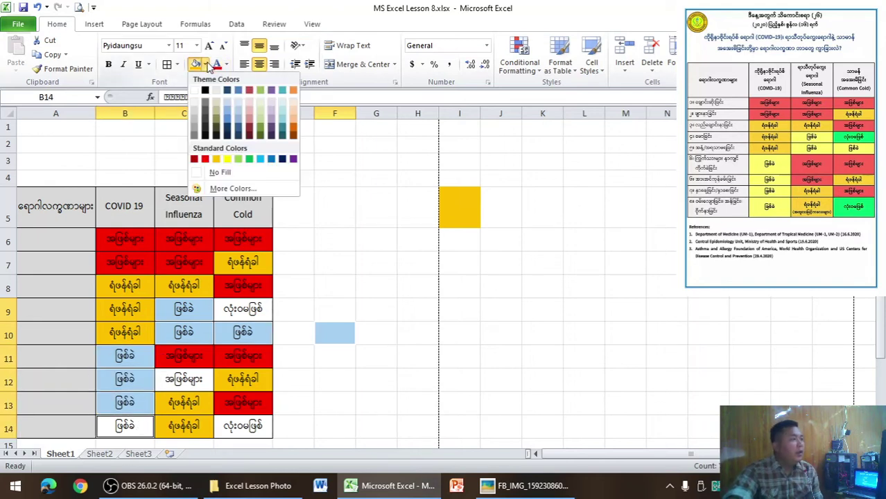
{"action": "left_click", "coordinate": [296, 122]}
Change cell C12's fill to red.
{"action": "left_click", "coordinate": [382, 203]}
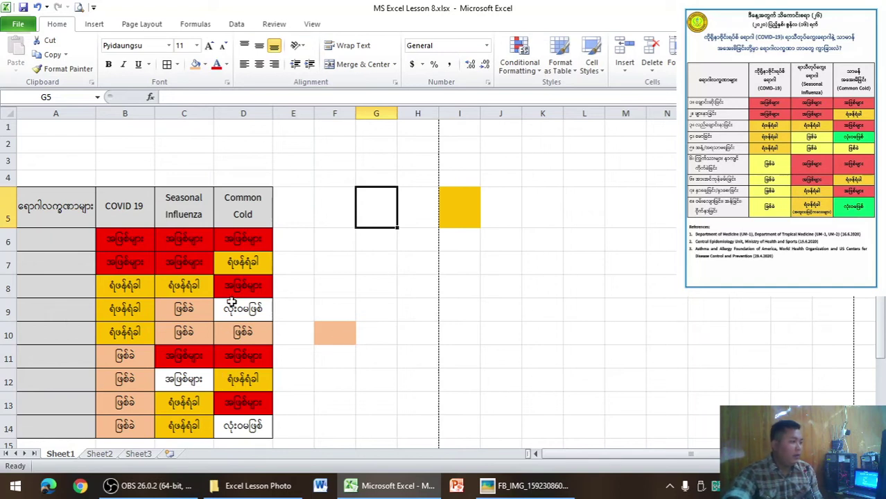
{"action": "left_click", "coordinate": [200, 377]}
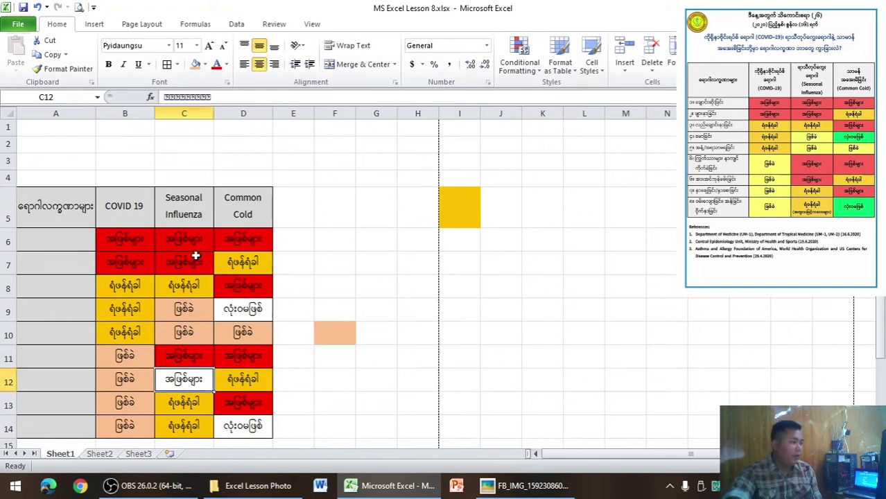
{"action": "left_click", "coordinate": [204, 64]}
{"action": "left_click", "coordinate": [205, 159]}
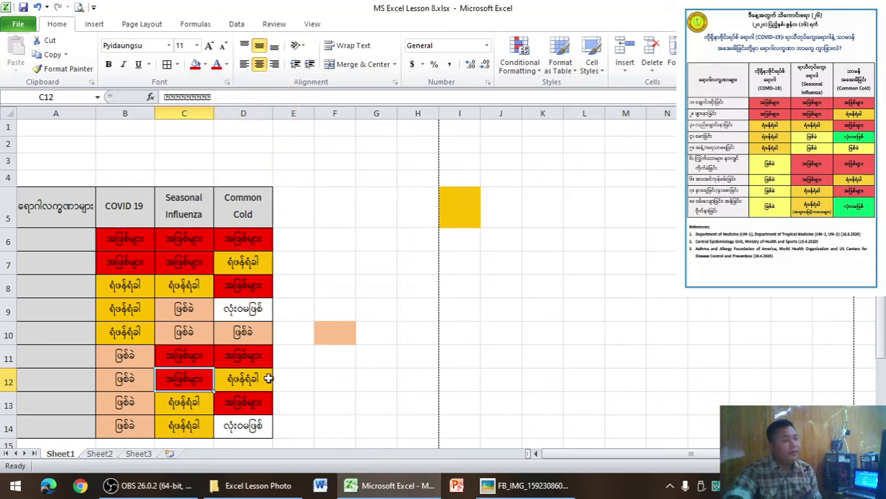
Fill D9 and D14 in the Common Cold column green.
{"action": "left_click", "coordinate": [255, 316]}
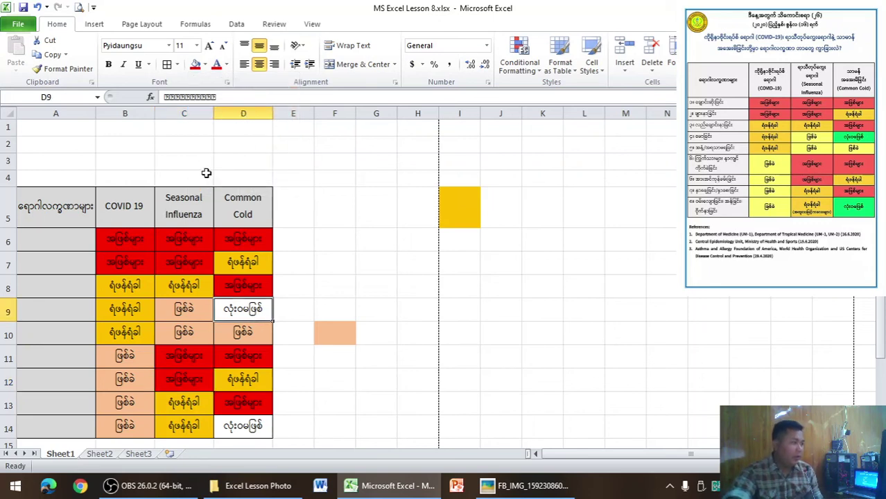
{"action": "left_click", "coordinate": [205, 64]}
{"action": "left_click", "coordinate": [243, 158]}
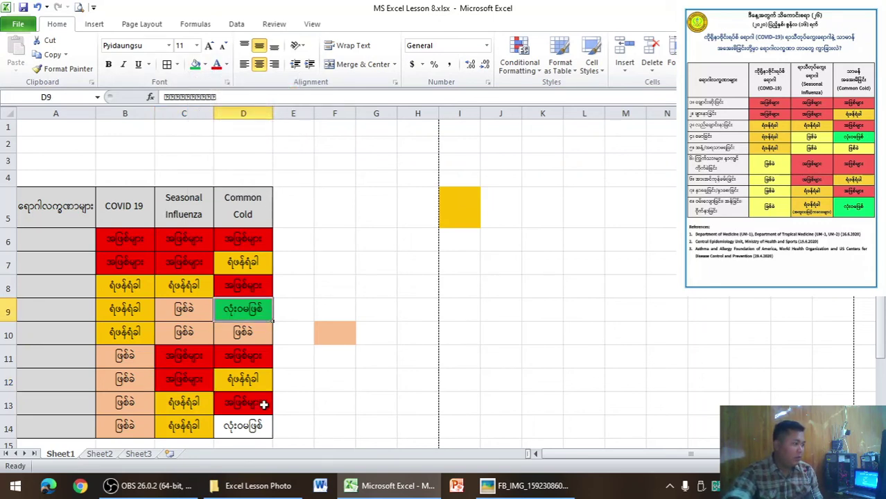
{"action": "left_click", "coordinate": [251, 395]}
{"action": "left_click", "coordinate": [247, 427]}
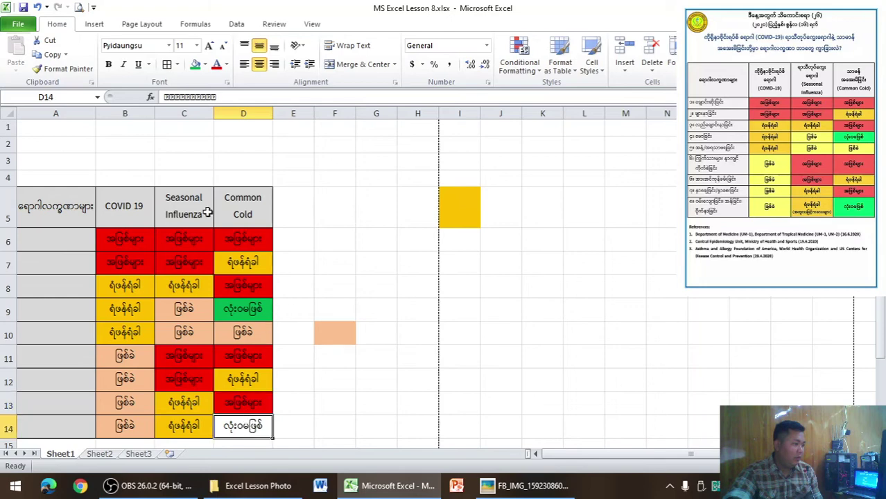
{"action": "left_click", "coordinate": [195, 64]}
{"action": "left_click", "coordinate": [347, 232]}
Bring the reference symptom chart forward and move its window right to compare with the table.
{"action": "key", "text": "alt+Tab"}
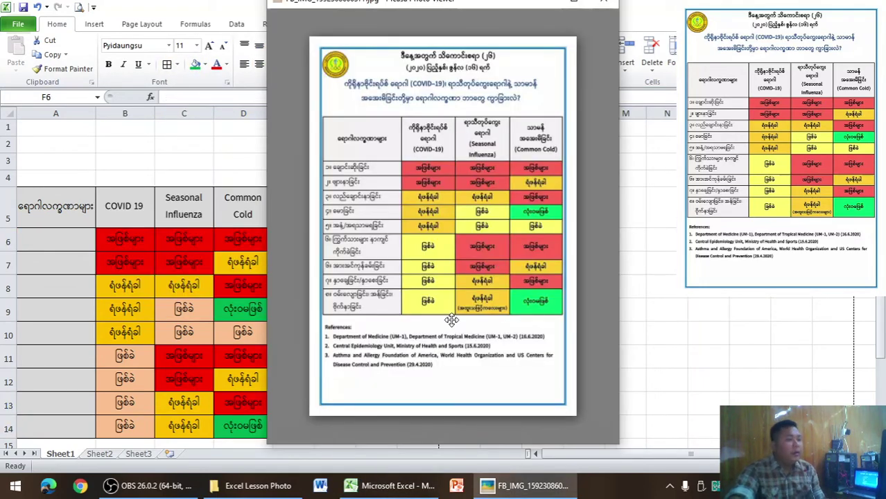
{"action": "left_click_drag", "start_coordinate": [446, 2], "coordinate": [595, 28]}
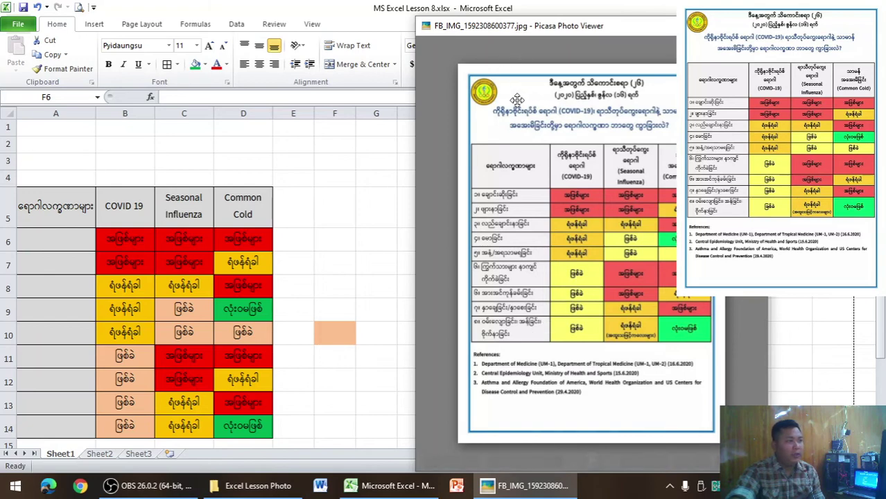
Close the chart viewer and insert Specical Thanks.jpg from Desktop > Data Recovery.
{"action": "left_click", "coordinate": [215, 206]}
{"action": "left_click", "coordinate": [94, 24]}
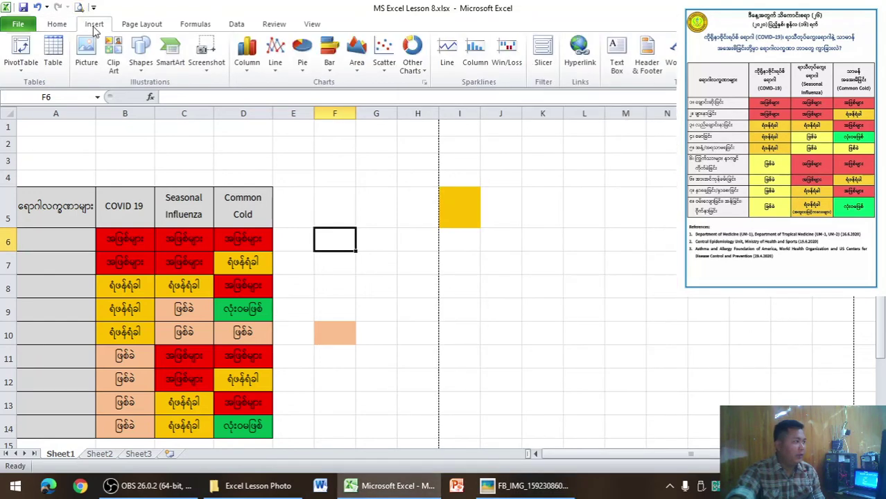
{"action": "left_click", "coordinate": [96, 64]}
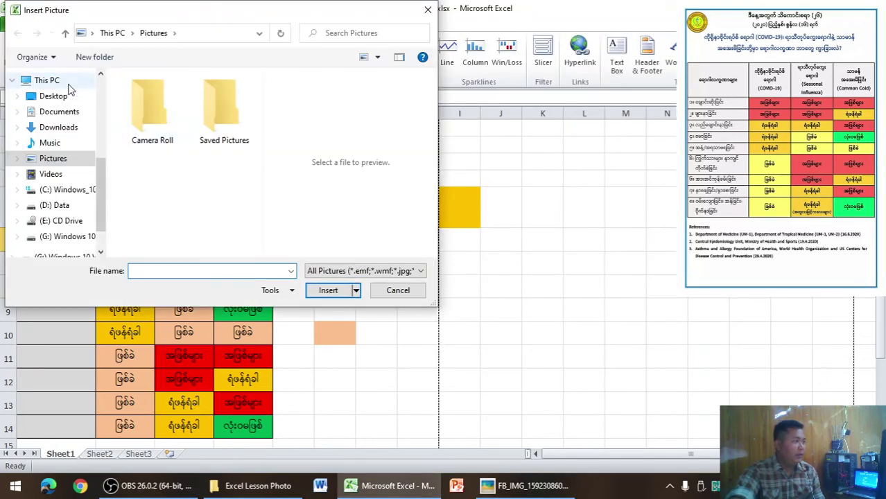
{"action": "left_click", "coordinate": [54, 96]}
{"action": "double_click", "coordinate": [151, 111]}
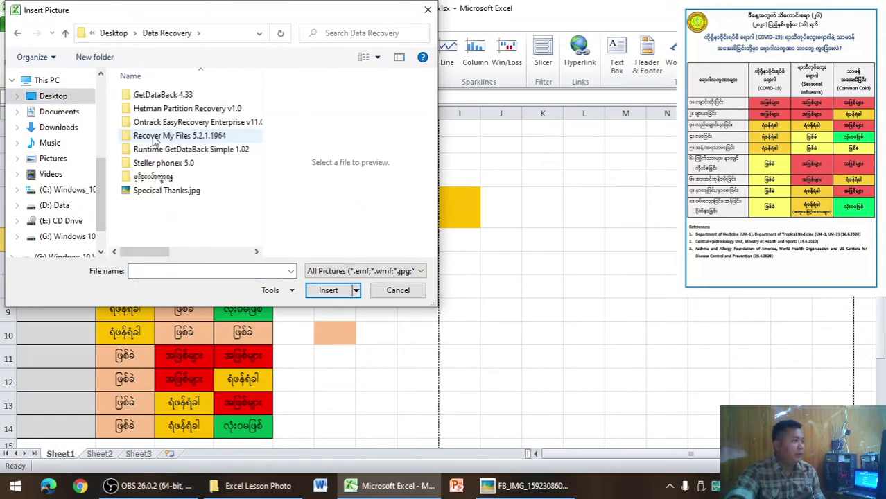
{"action": "left_click", "coordinate": [166, 190]}
{"action": "left_click", "coordinate": [332, 294]}
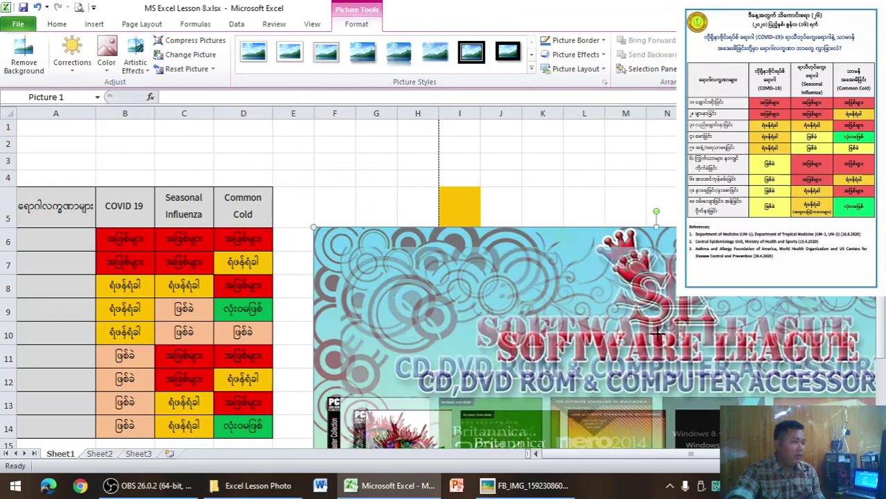
Move the Software League picture over to column A and shrink it to a tiny logo.
{"action": "key", "text": "Delete"}
{"action": "scroll", "coordinate": [340, 278], "scroll_direction": "down", "scroll_amount": 7}
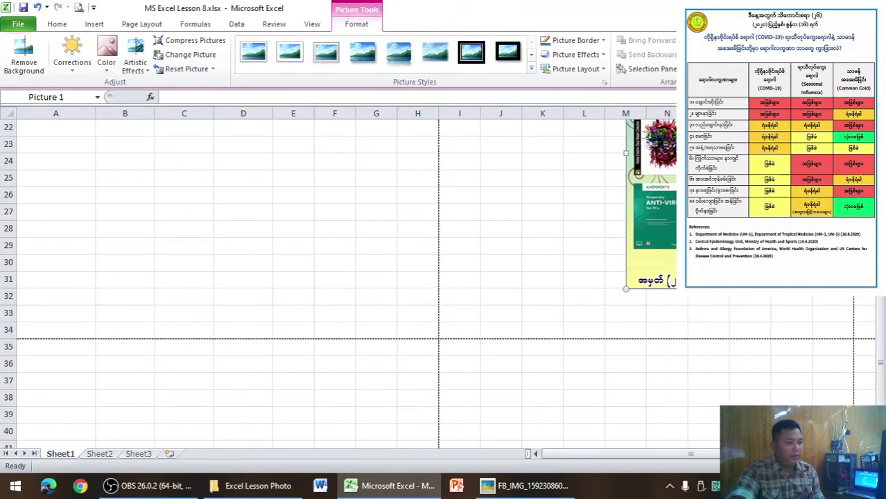
{"action": "left_click_drag", "start_coordinate": [802, 298], "coordinate": [510, 270]}
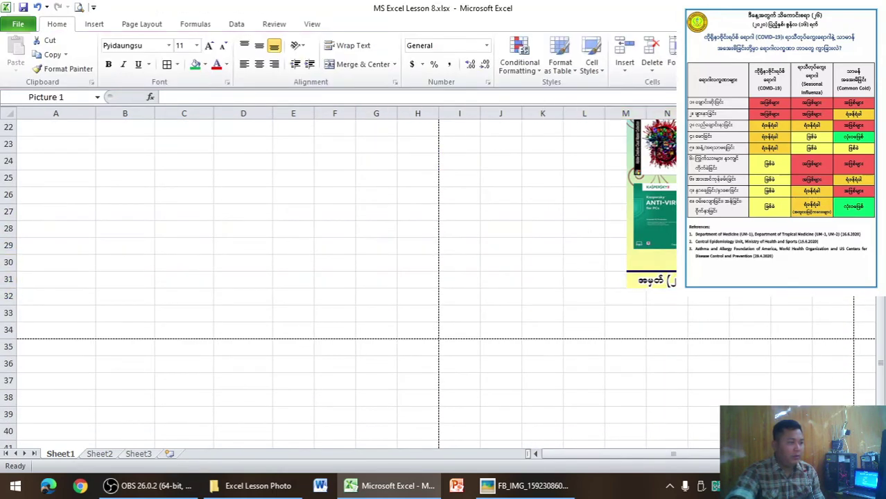
{"action": "left_click_drag", "start_coordinate": [194, 172], "coordinate": [174, 157]}
{"action": "scroll", "coordinate": [231, 264], "scroll_direction": "up", "scroll_amount": 4}
{"action": "scroll", "coordinate": [350, 411], "scroll_direction": "down", "scroll_amount": 1}
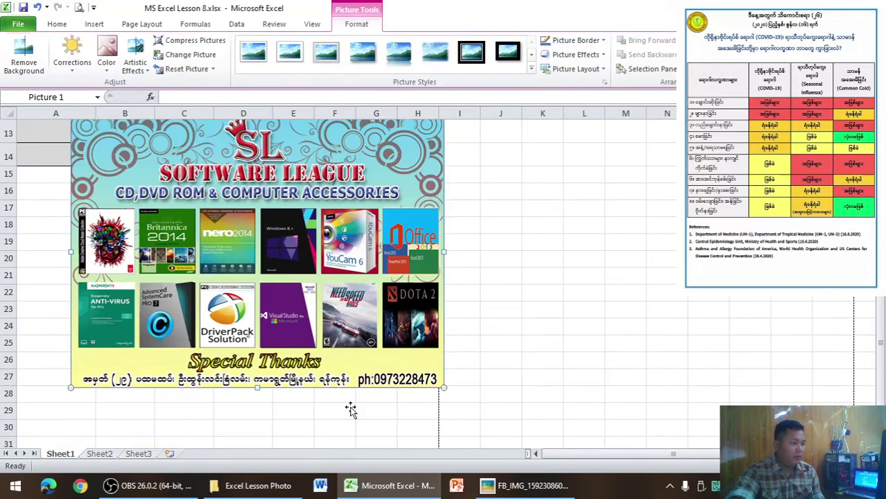
{"action": "left_click_drag", "start_coordinate": [443, 389], "coordinate": [174, 189]}
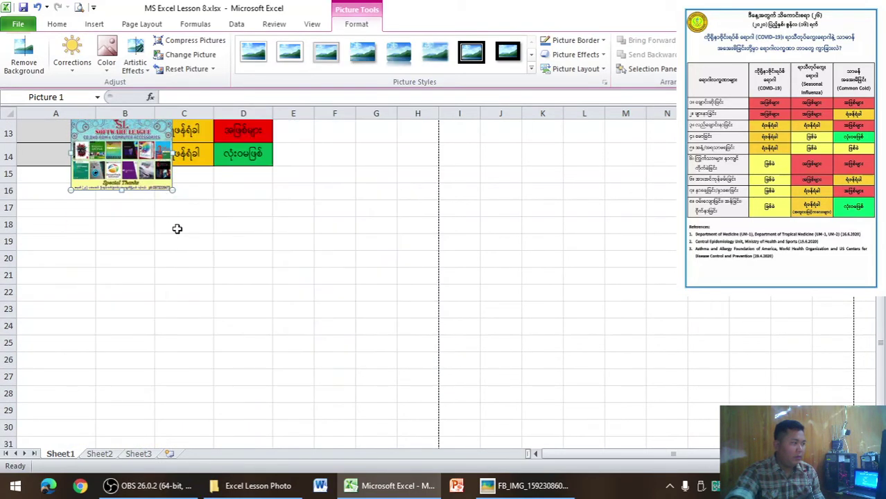
{"action": "scroll", "coordinate": [192, 266], "scroll_direction": "up", "scroll_amount": 4}
{"action": "left_click_drag", "start_coordinate": [142, 409], "coordinate": [132, 223]}
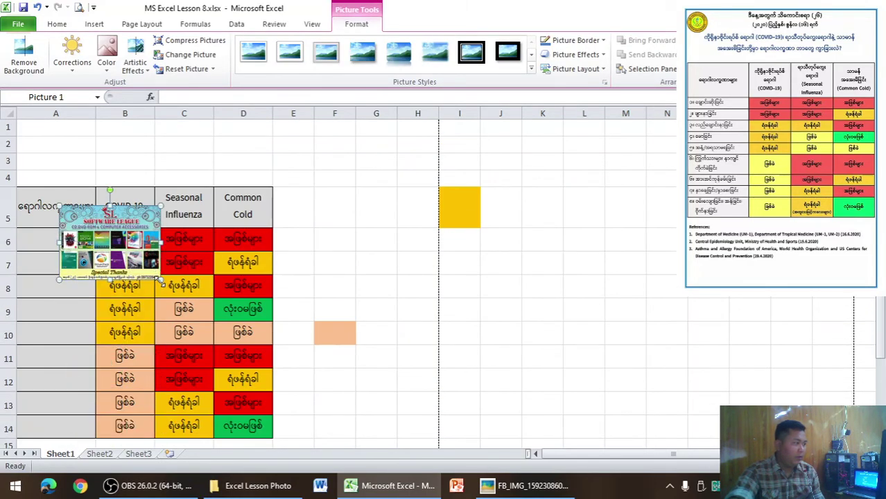
{"action": "mouse_move", "coordinate": [160, 278]}
{"action": "left_mouse_down"}
{"action": "mouse_move", "coordinate": [85, 206]}
{"action": "mouse_move", "coordinate": [63, 161]}
{"action": "mouse_move", "coordinate": [78, 167]}
{"action": "left_mouse_up"}
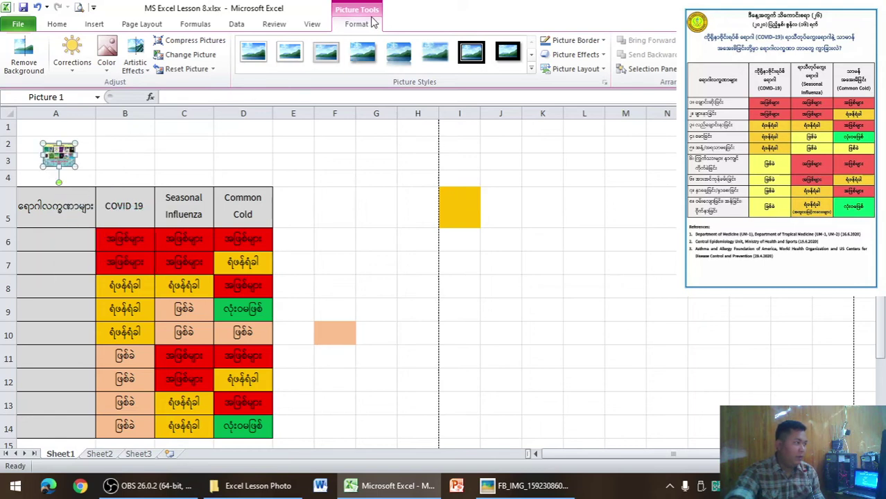
Apply a framed picture style to the logo and enlarge it slightly.
{"action": "left_click", "coordinate": [531, 54]}
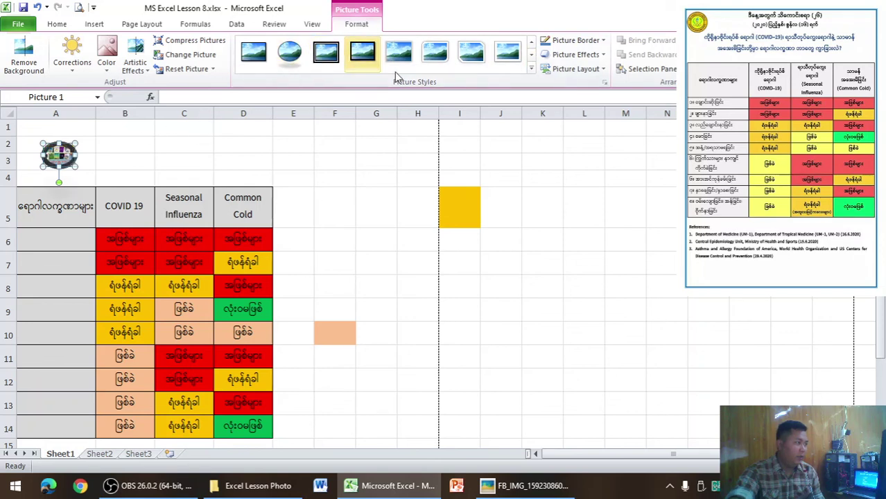
{"action": "left_click", "coordinate": [531, 54]}
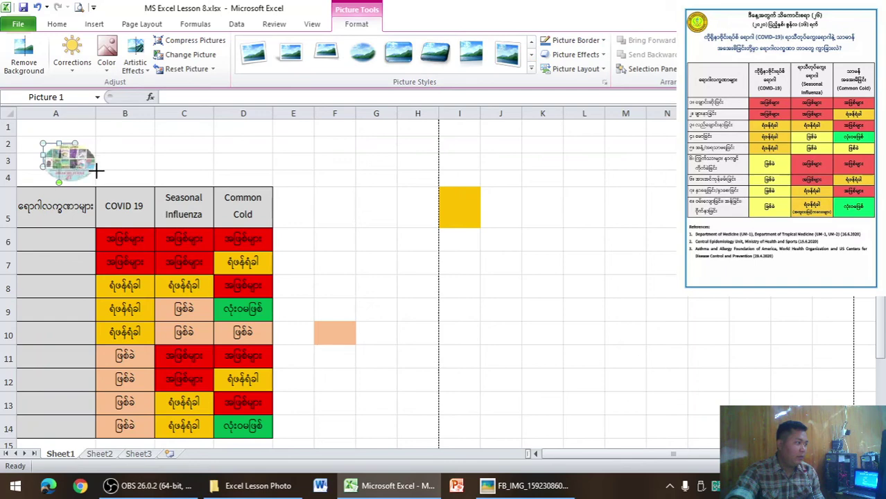
{"action": "left_click_drag", "start_coordinate": [75, 167], "coordinate": [97, 183]}
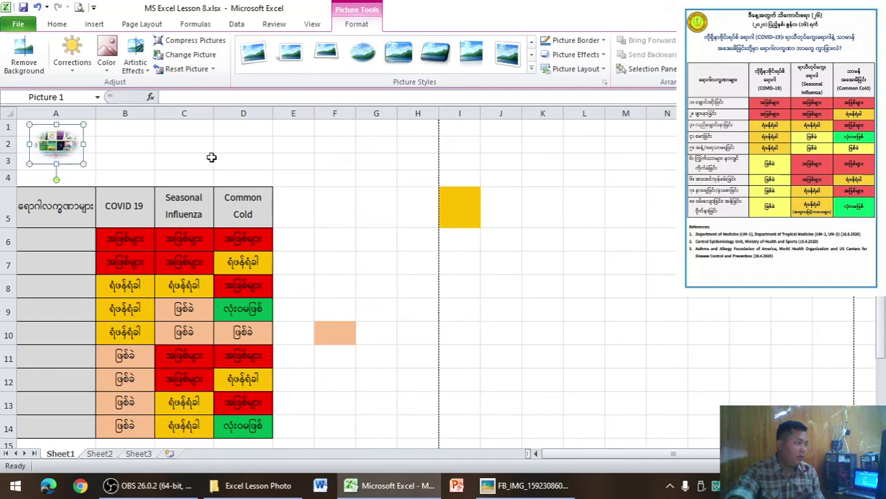
{"action": "left_click", "coordinate": [256, 159]}
Open the sheet's print preview and bring up the reference chart for comparison.
{"action": "left_click", "coordinate": [80, 8]}
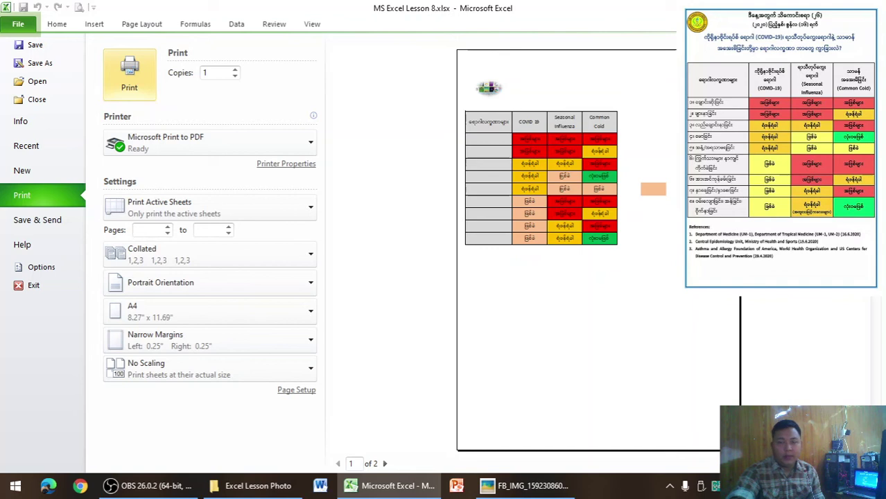
{"action": "left_click", "coordinate": [527, 485]}
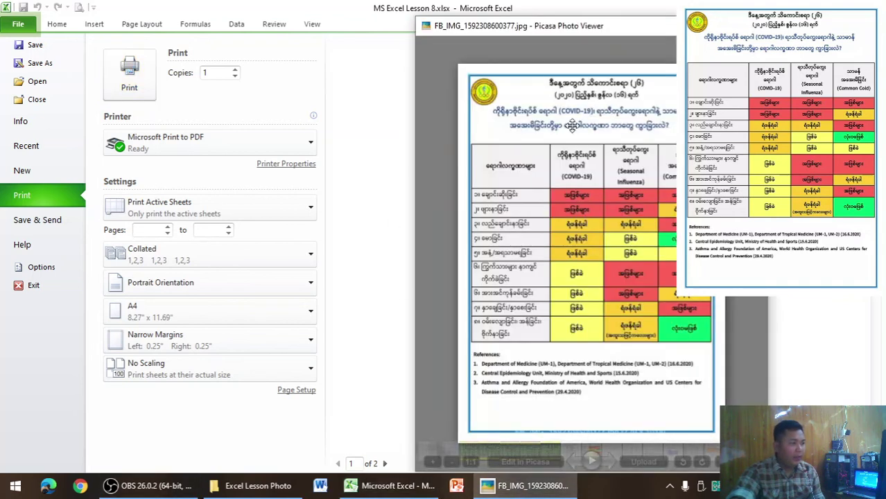